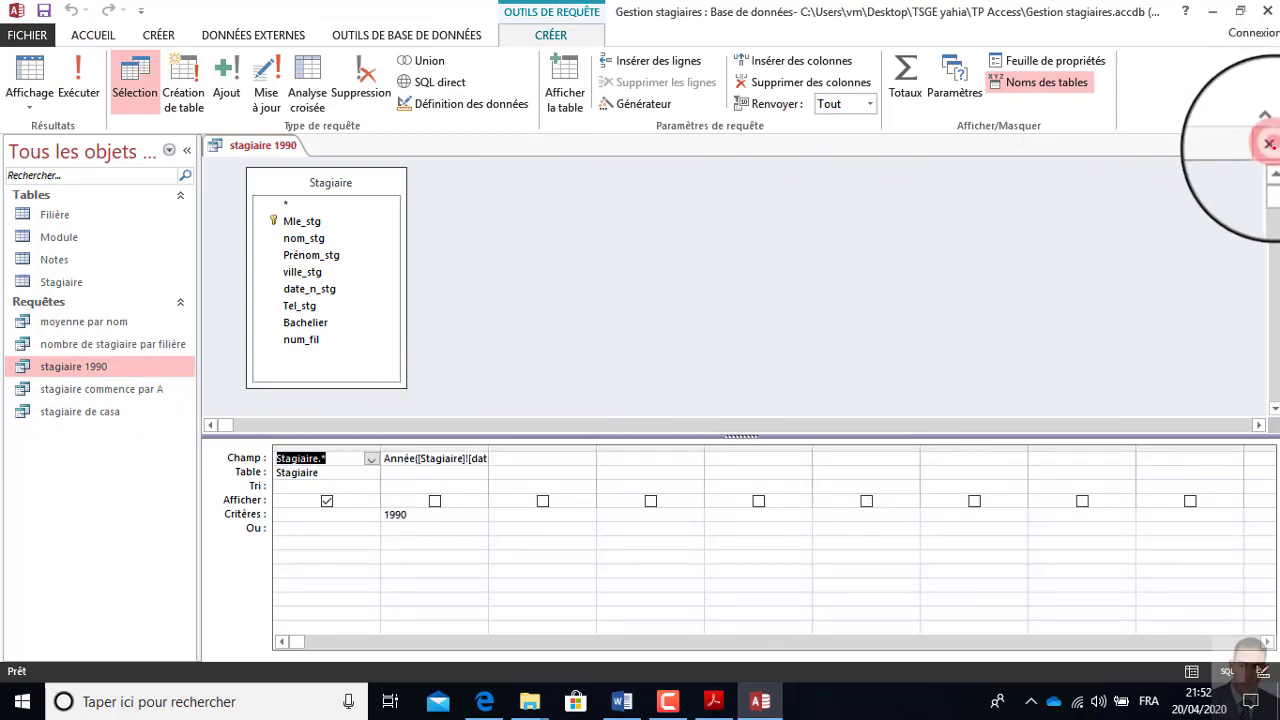
# Close the stagiaire 1990 query and read exercise 6 in the Ateliers Access 2013 PDF in Acrobat Reader
pyautogui.click(1270, 145)
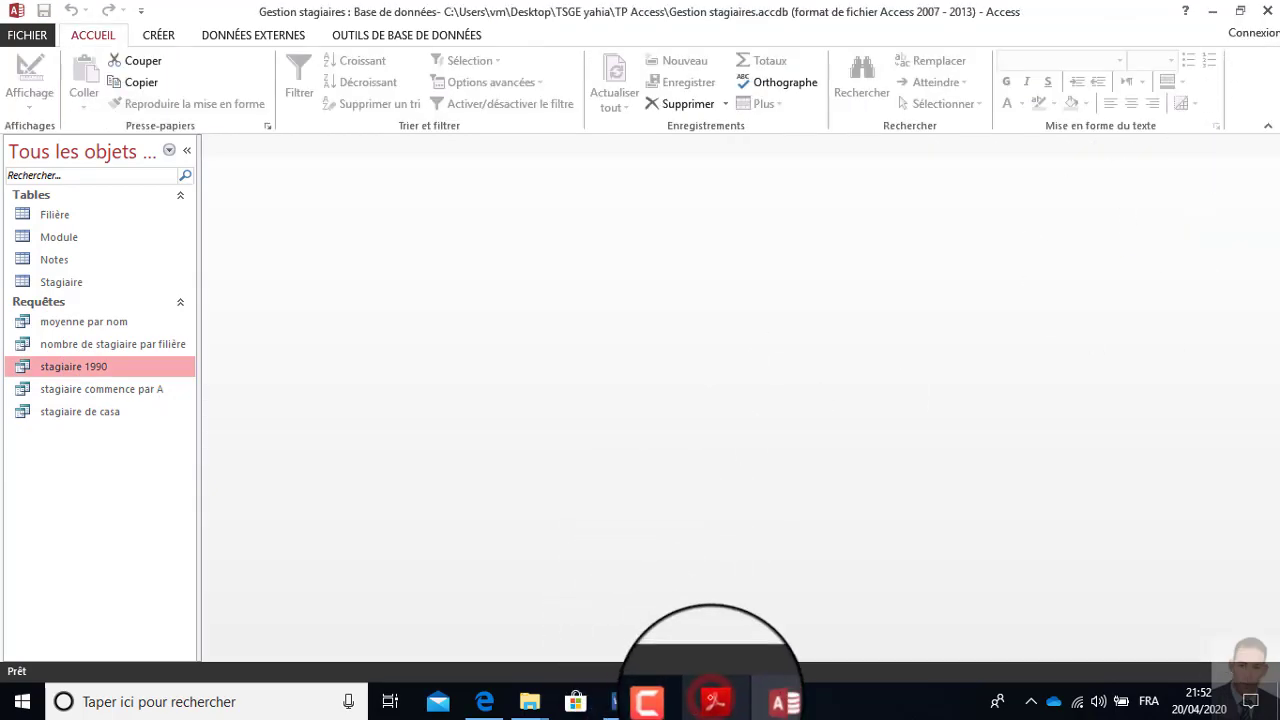
pyautogui.click(716, 692)
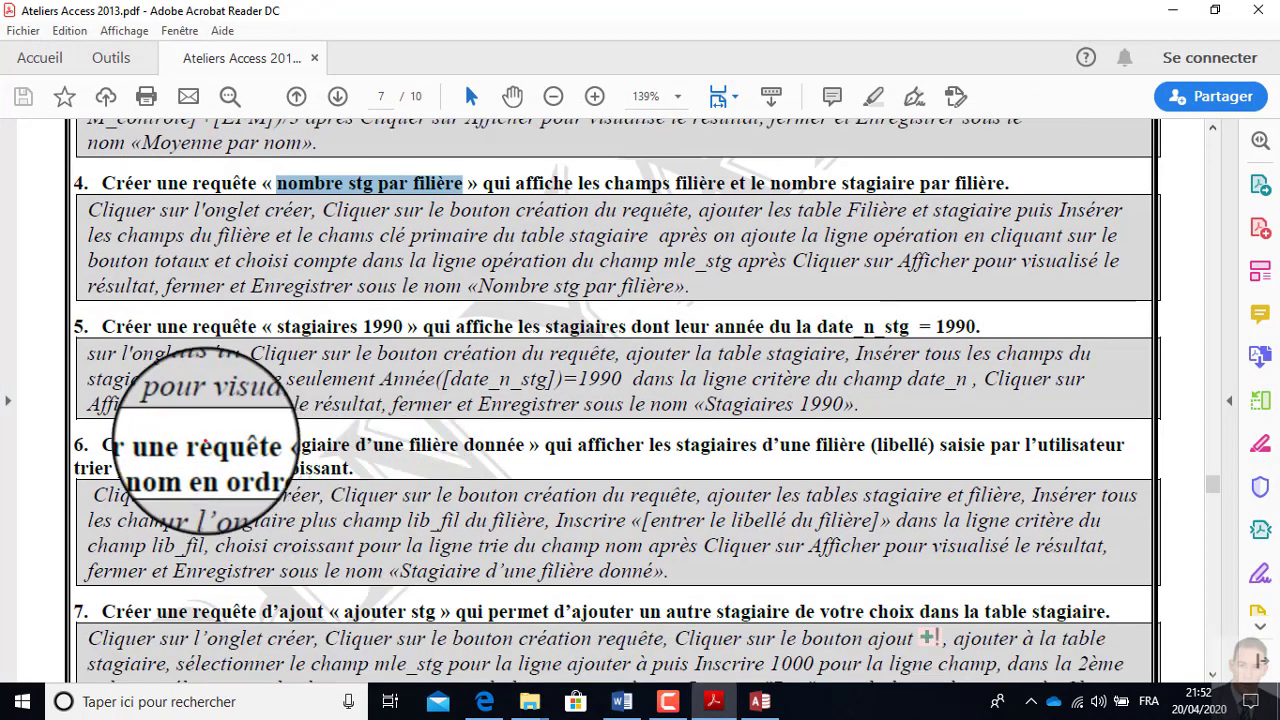
pyautogui.click(115, 425)
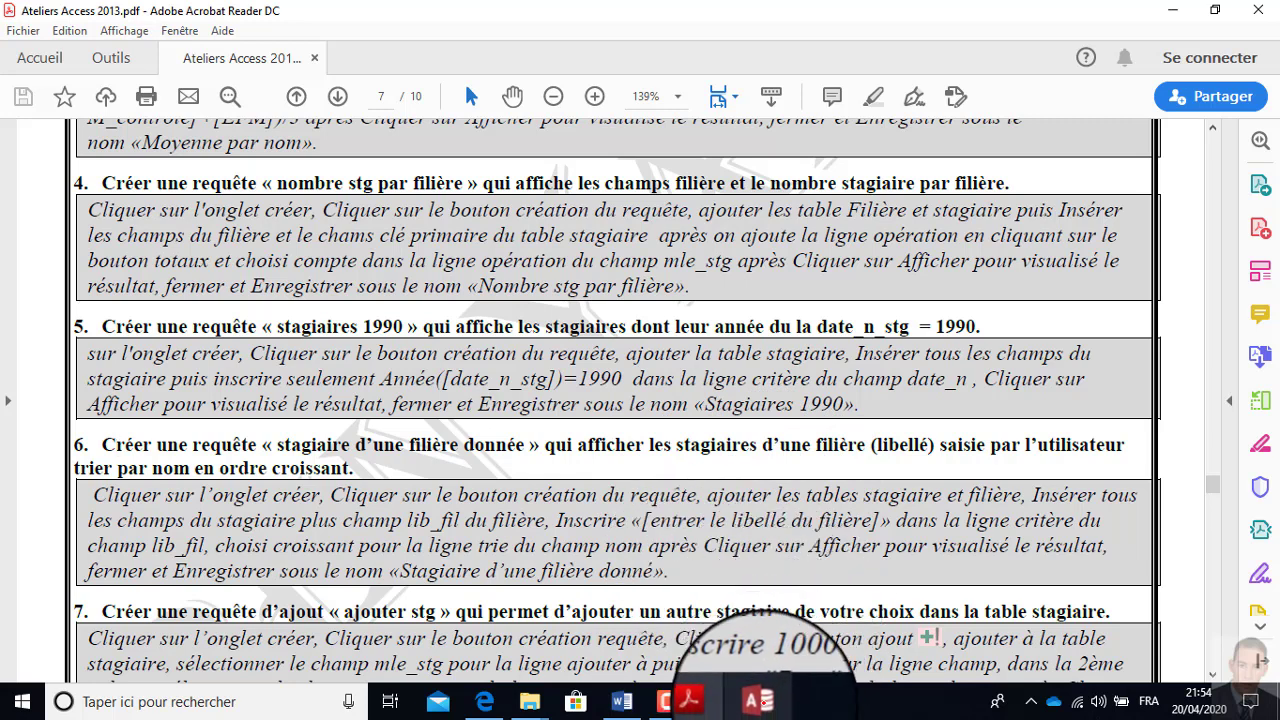
# Switch back to Access, review the relationships between the Stagiaire and Filière tables, and close the relationships view
pyautogui.click(760, 701)
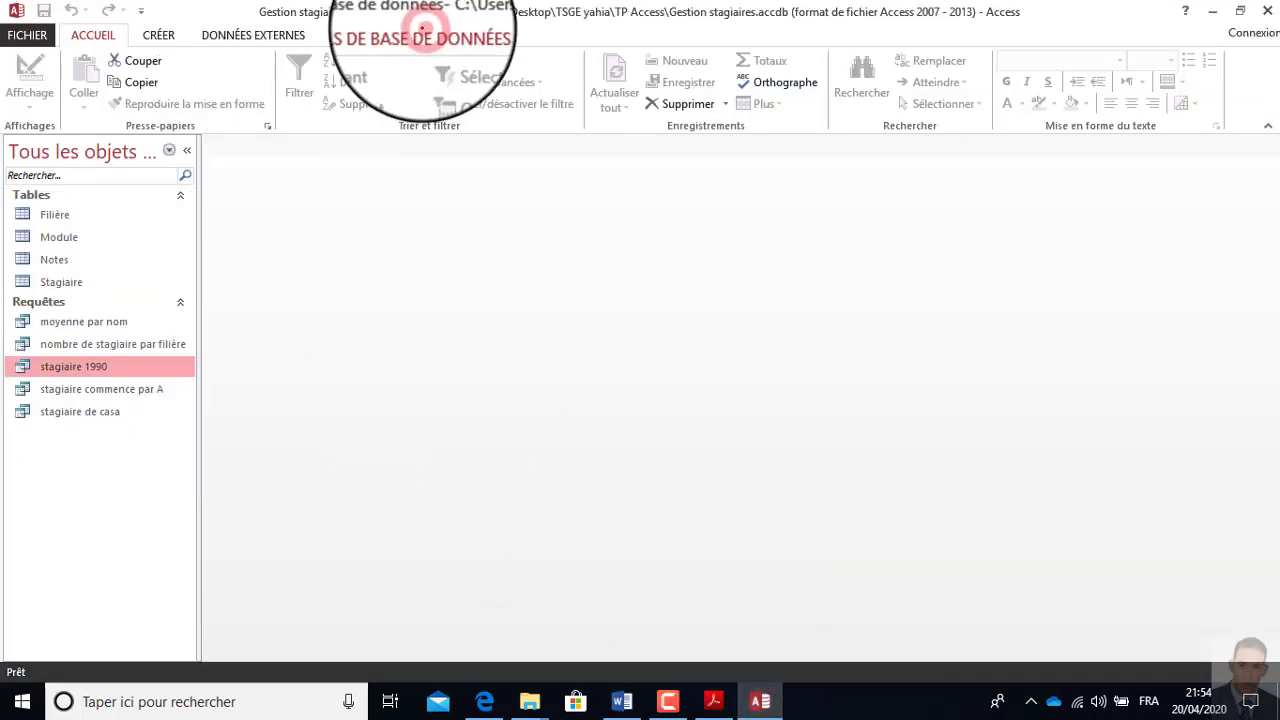
pyautogui.click(400, 36)
pyautogui.click(225, 80)
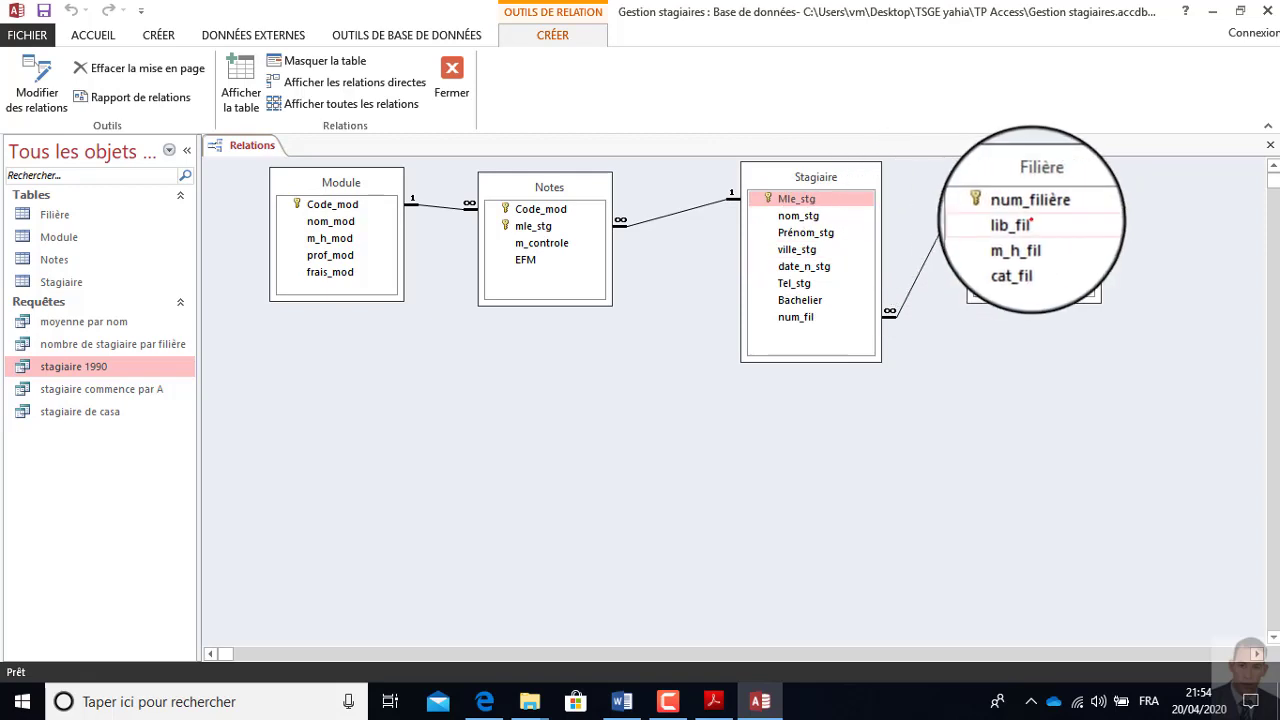
pyautogui.click(1270, 146)
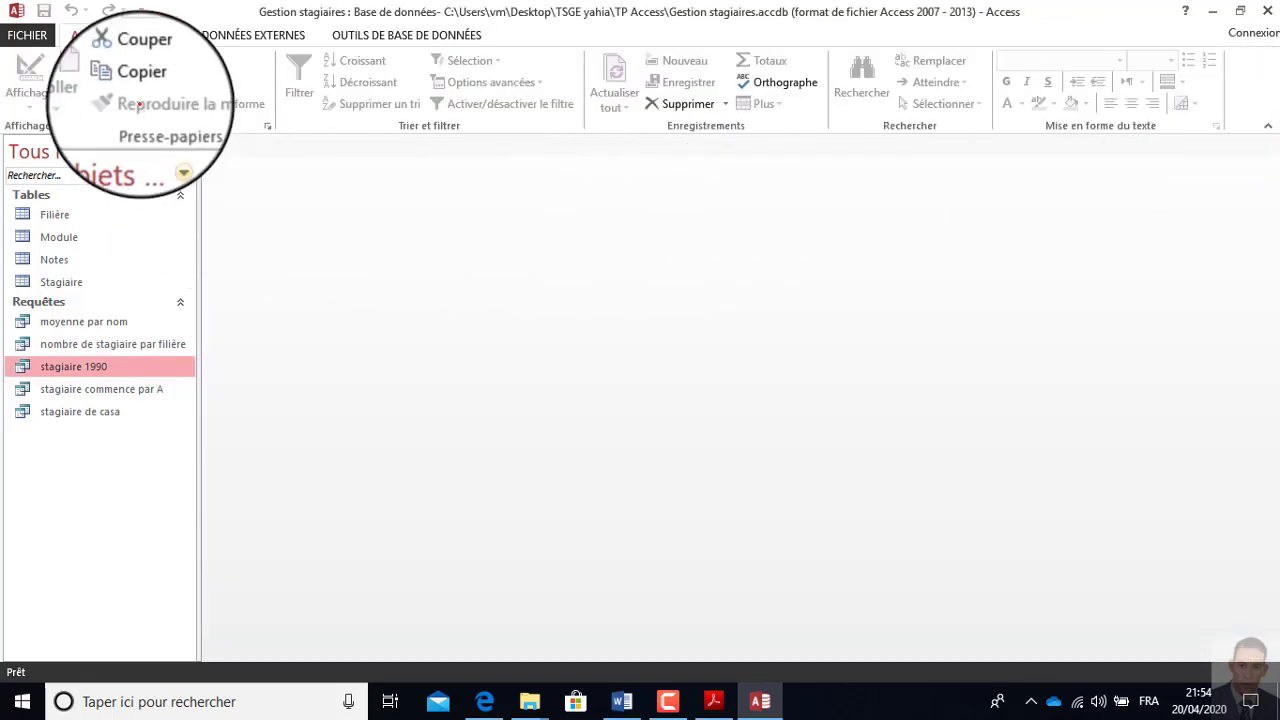
# Create a new query in design view containing the Filière and Stagiaire tables
pyautogui.click(165, 38)
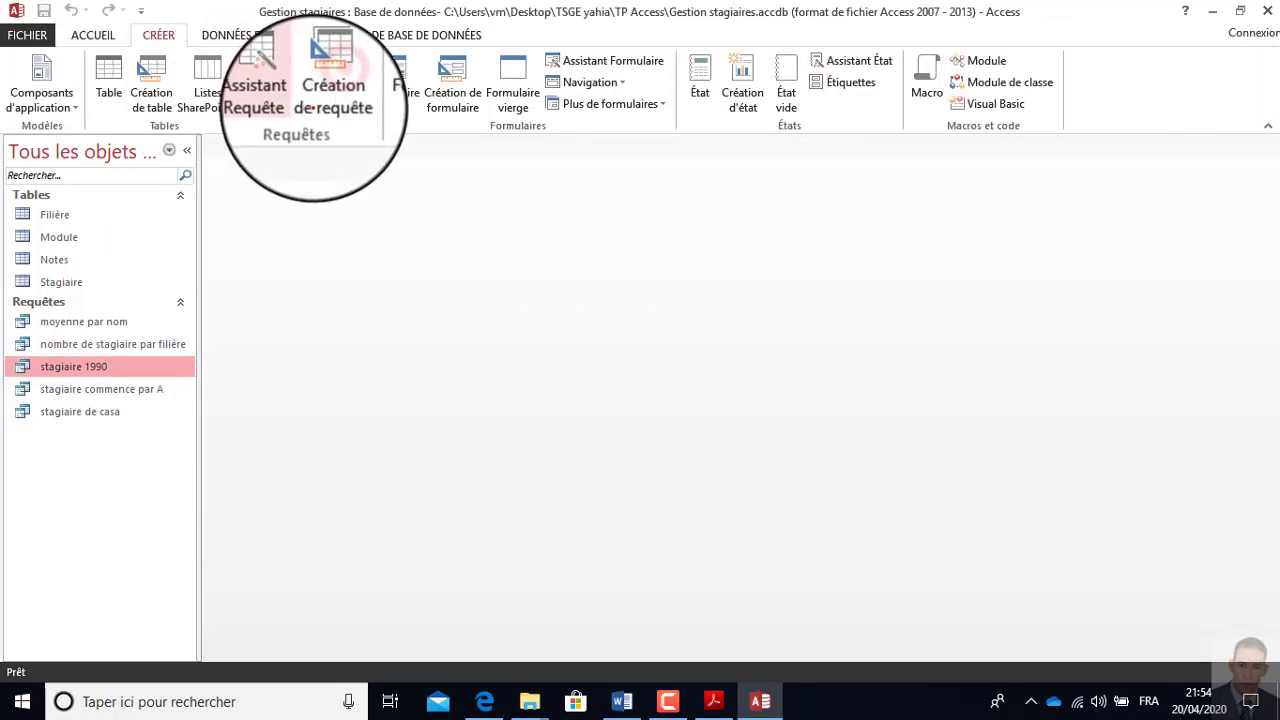
pyautogui.click(330, 80)
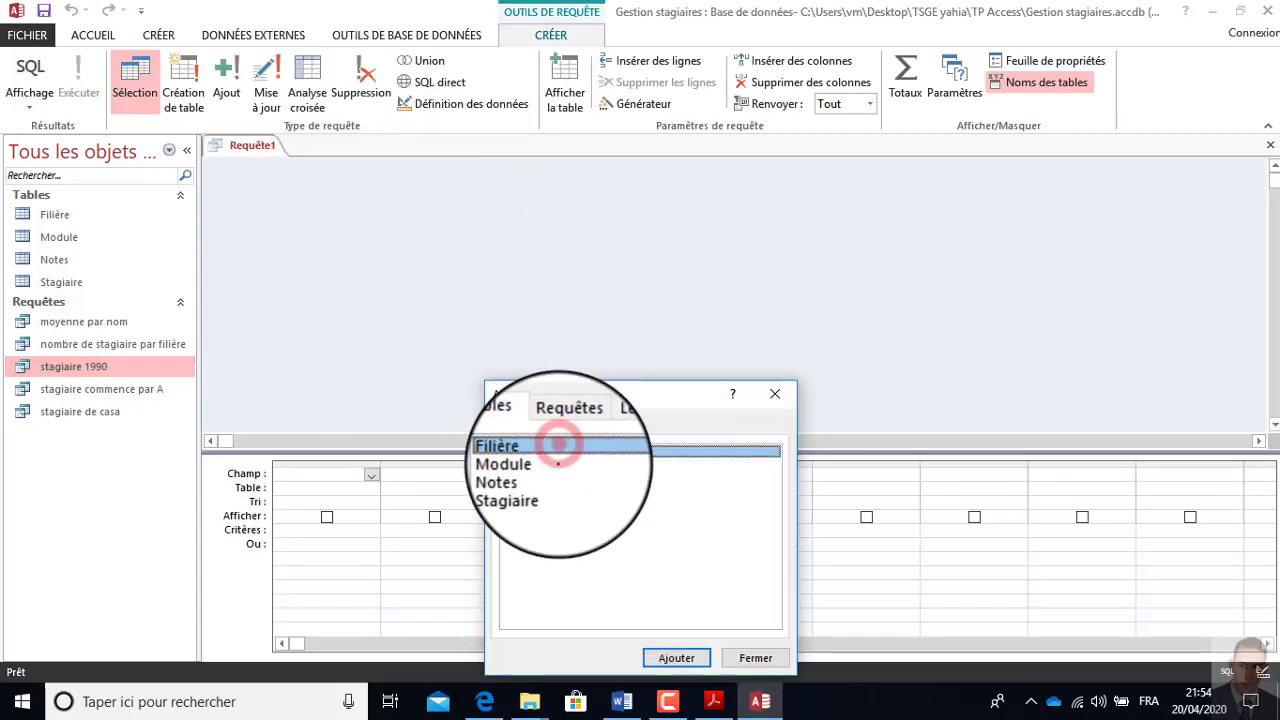
pyautogui.doubleClick(557, 453)
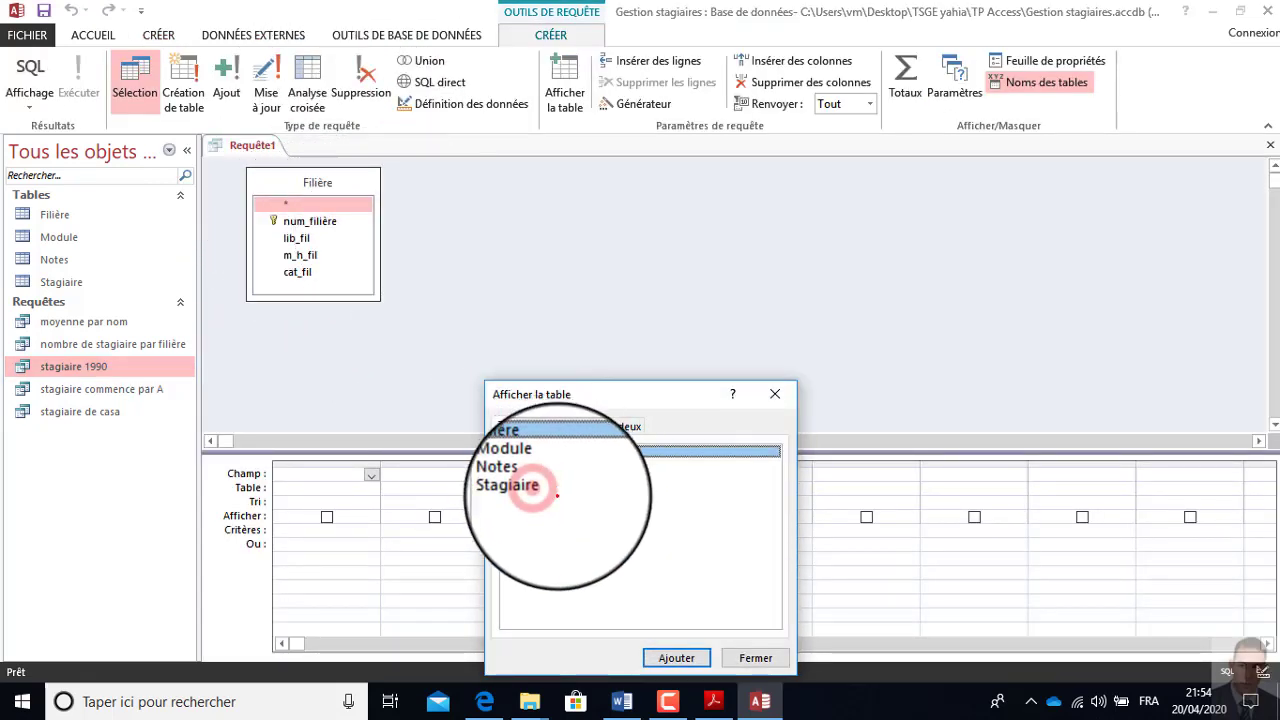
pyautogui.doubleClick(540, 489)
pyautogui.click(755, 658)
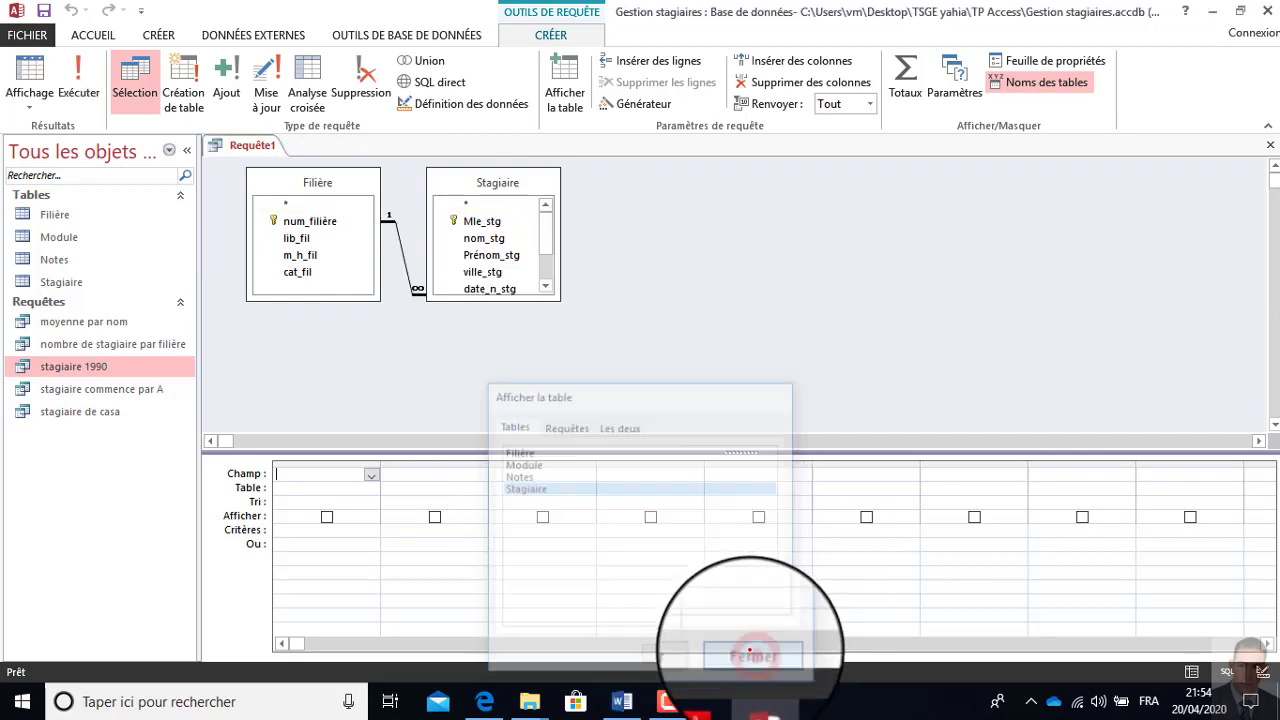
# Add all Stagiaire fields (*) and the lib_fil field of Filière to the query's design grid
pyautogui.moveTo(682, 440); pyautogui.dragTo(655, 342)
pyautogui.click(468, 204)
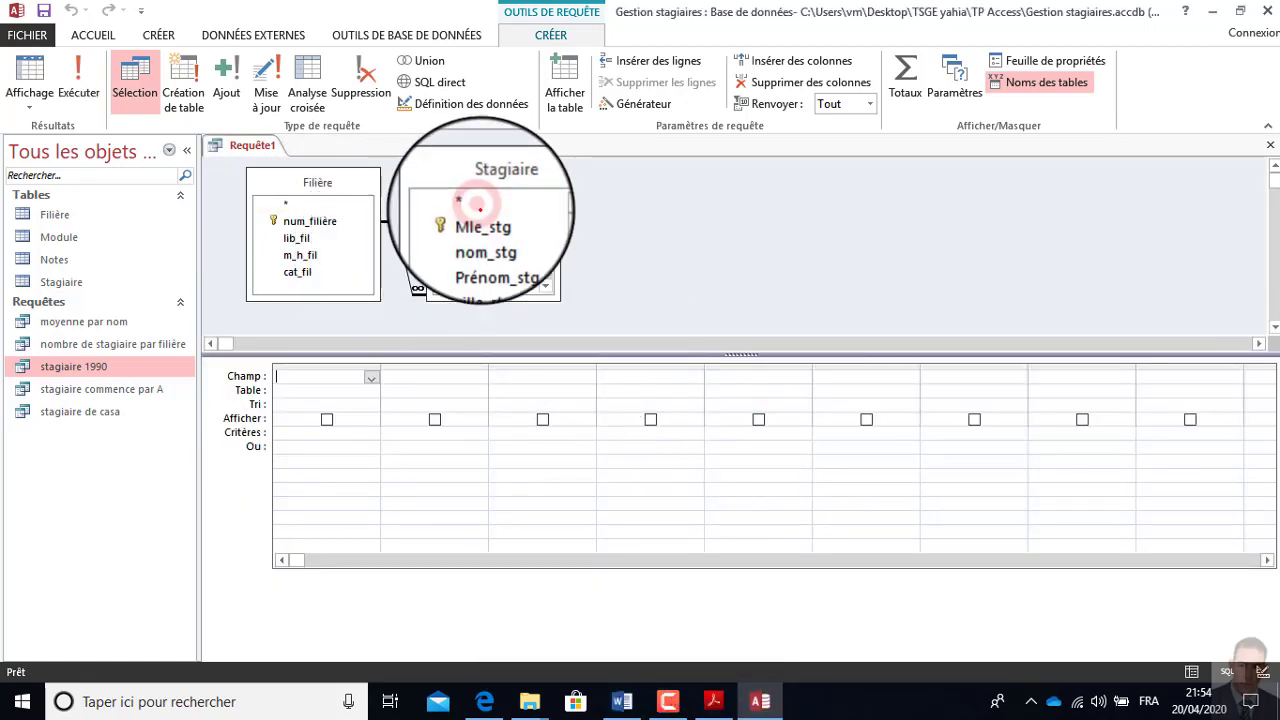
pyautogui.moveTo(365, 316); pyautogui.dragTo(290, 378)
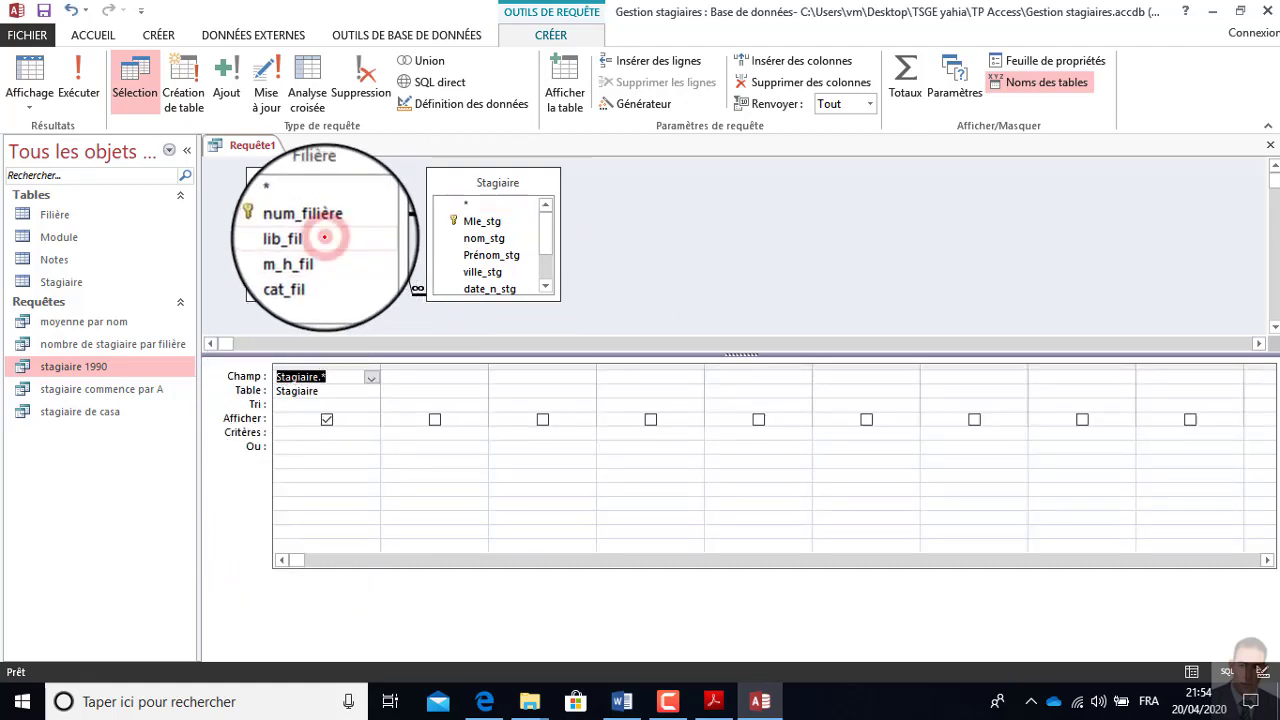
pyautogui.click(310, 238)
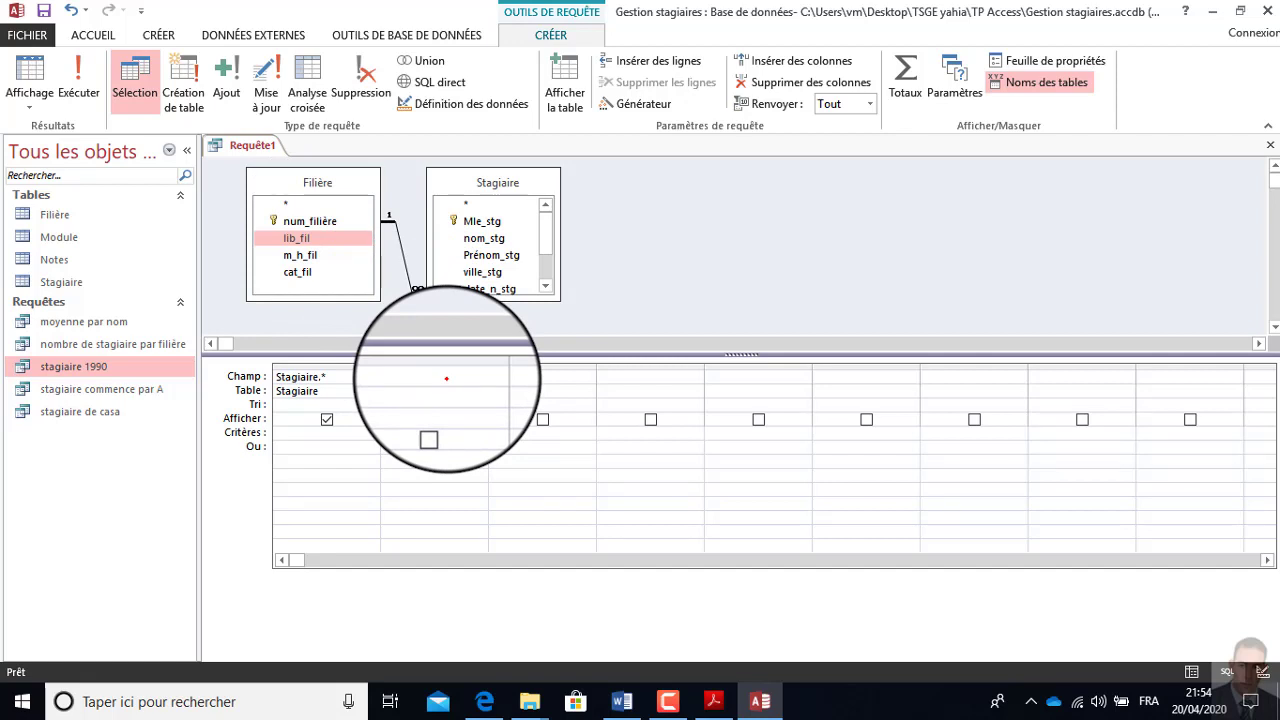
pyautogui.moveTo(446, 378); pyautogui.dragTo(446, 382)
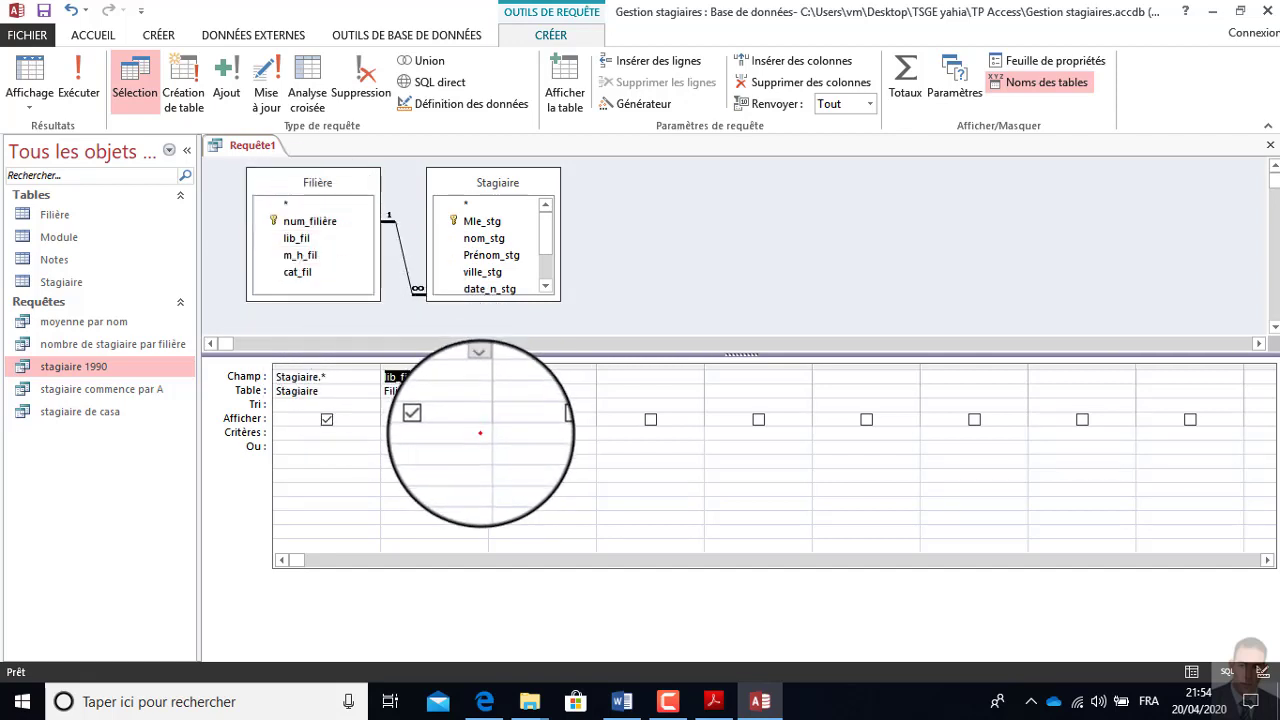
# Set the lib_fil criterion to [tapez le nom de la filière] and run the query with tdi as the parameter
pyautogui.click(421, 431)
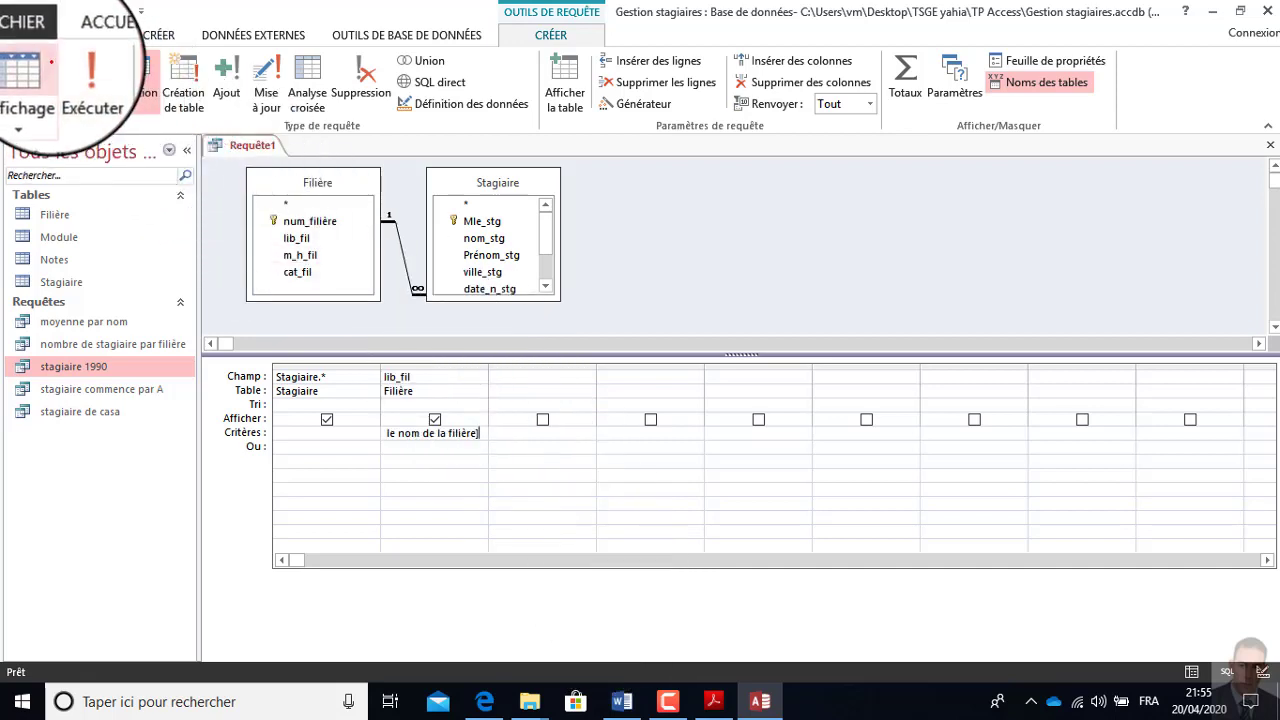
pyautogui.click(78, 75)
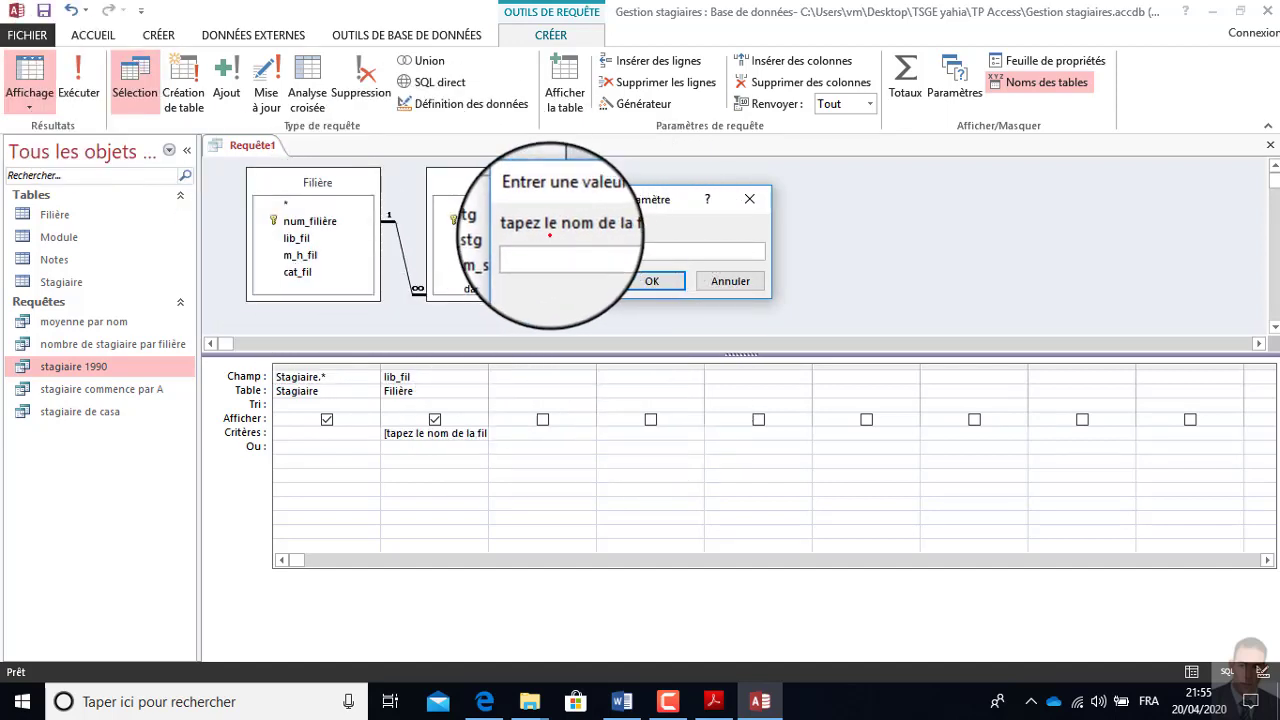
pyautogui.click(590, 253)
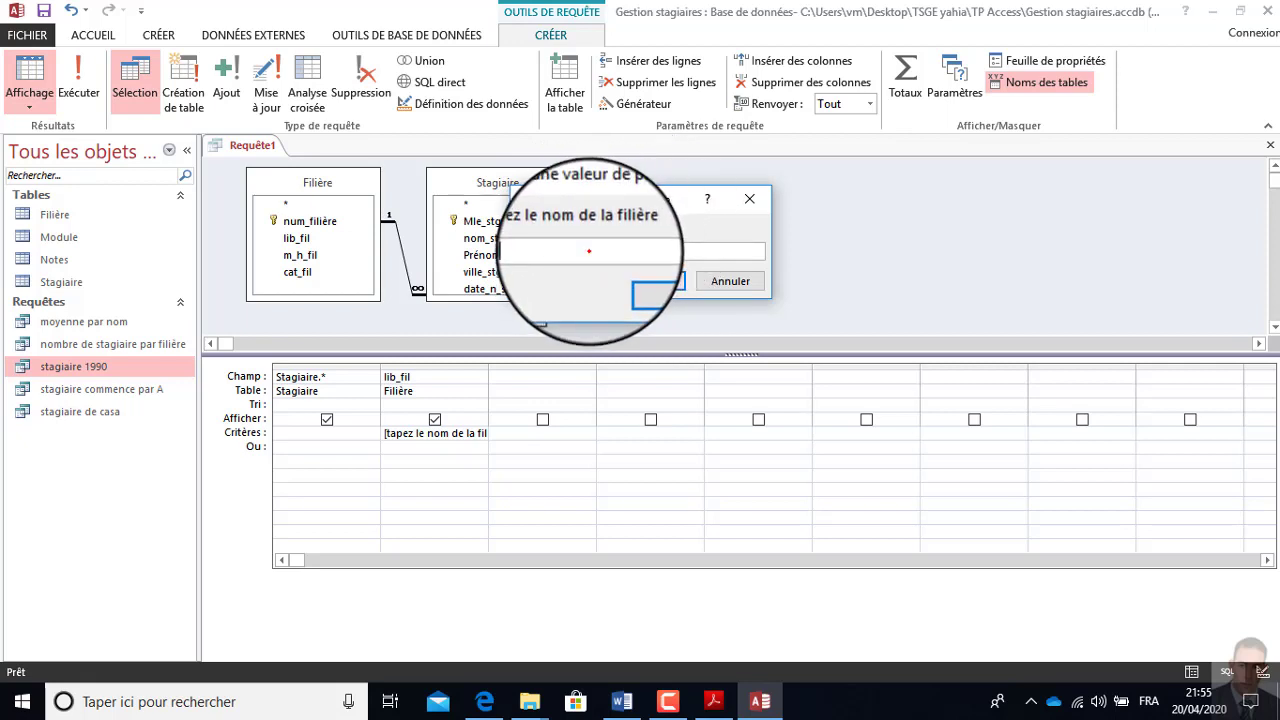
pyautogui.write('tdi')
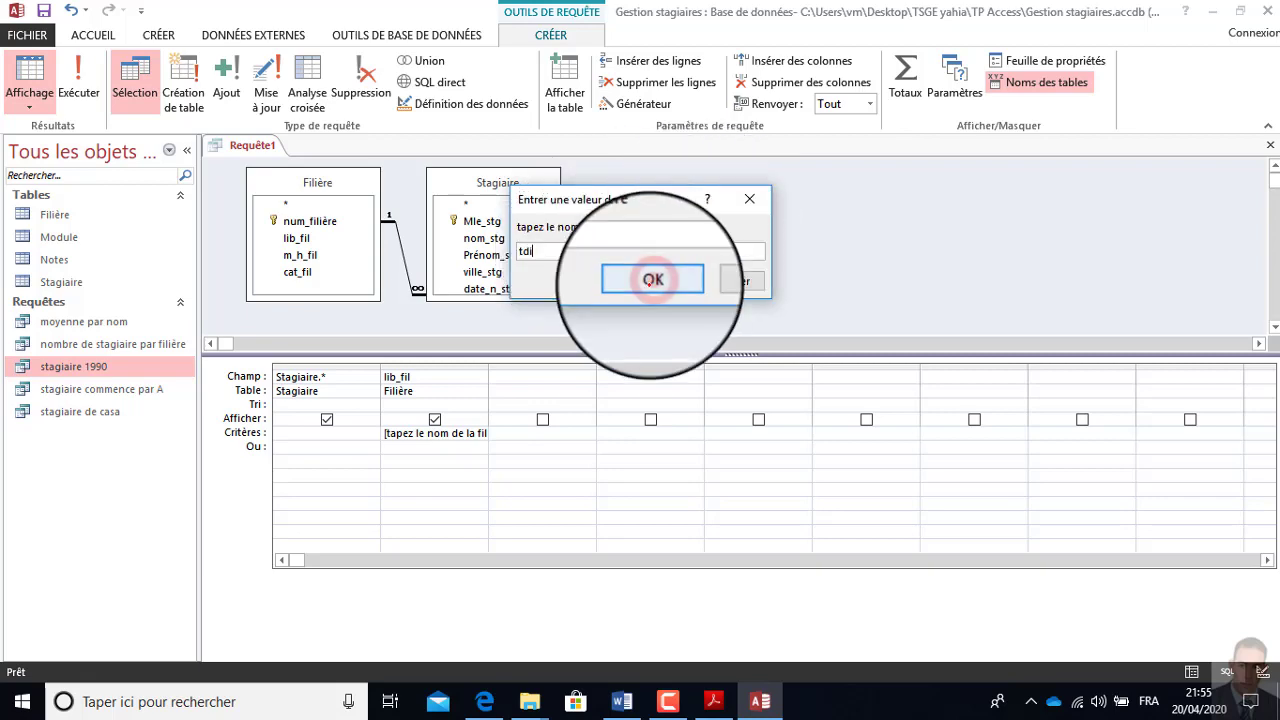
pyautogui.click(650, 283)
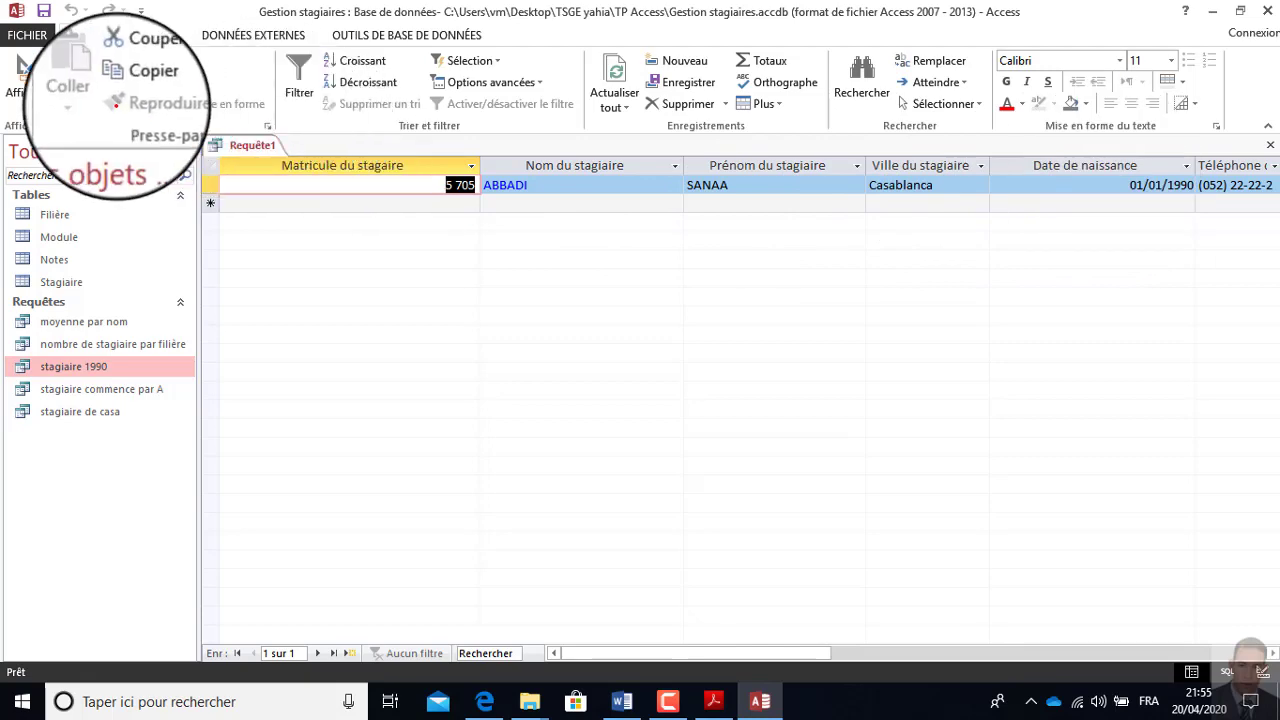
# Return to the query design and run the query again with tri as the filière name
pyautogui.click(30, 66)
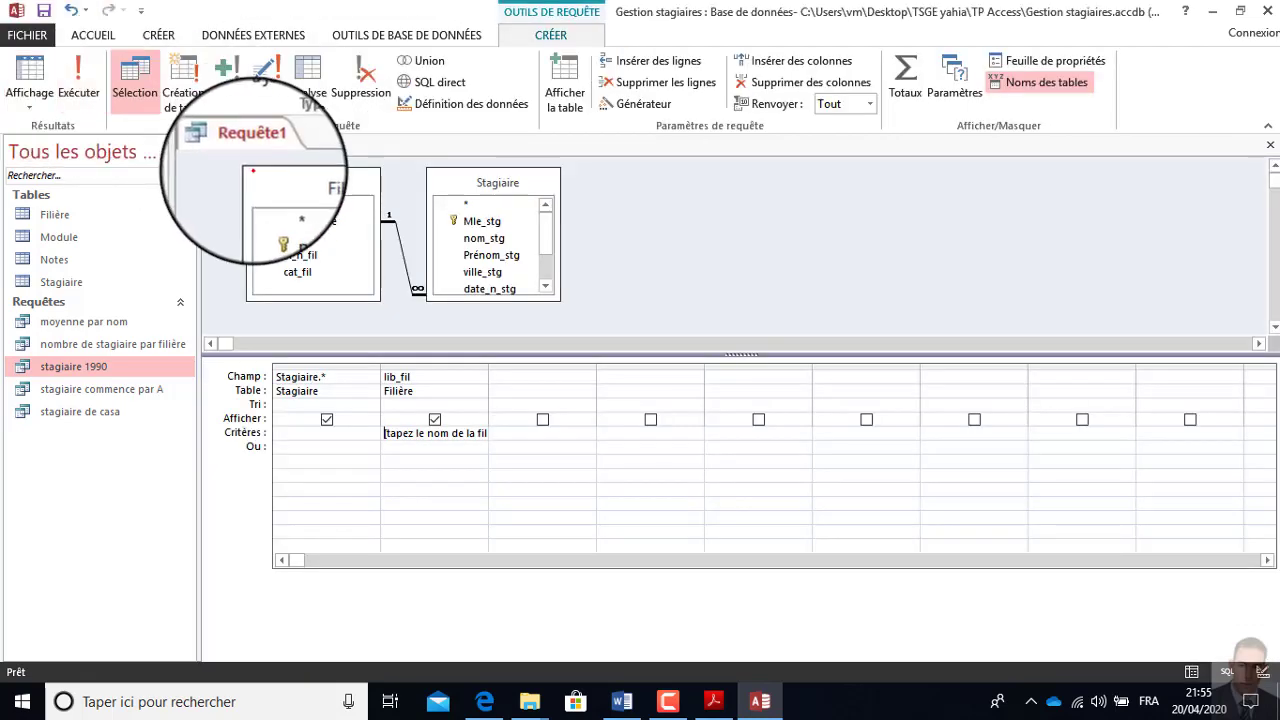
pyautogui.click(35, 70)
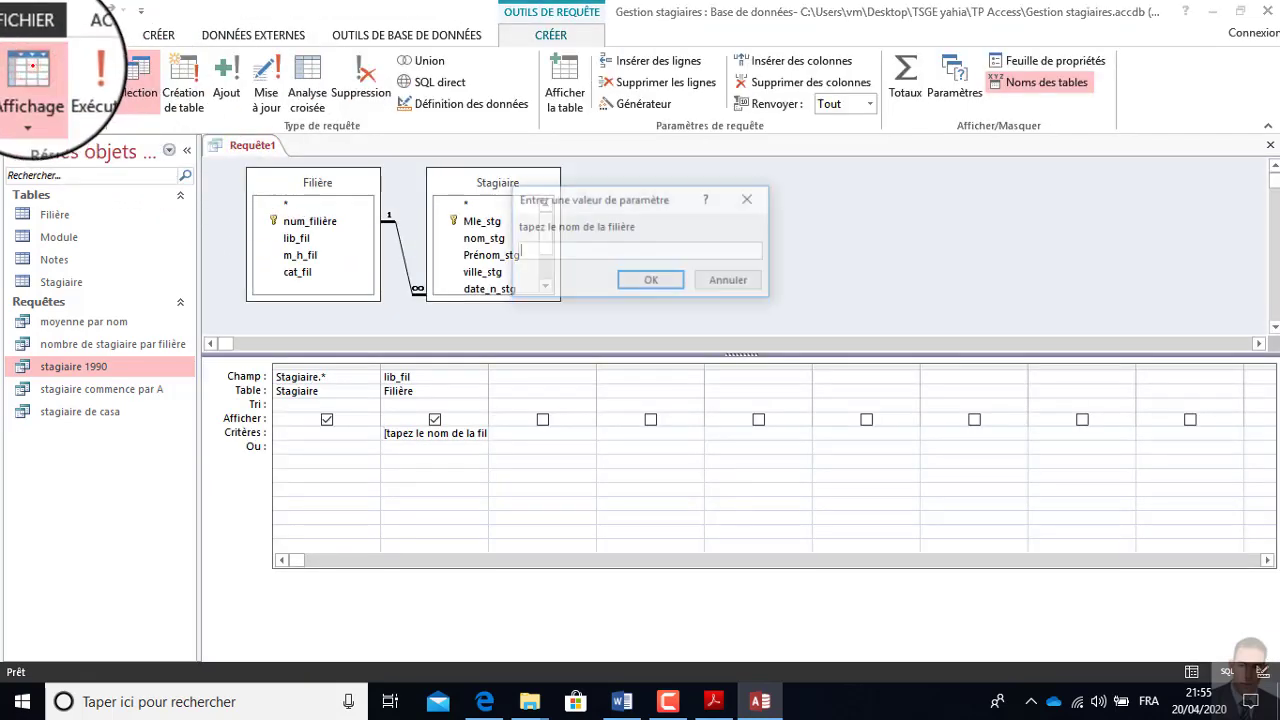
pyautogui.click(543, 250)
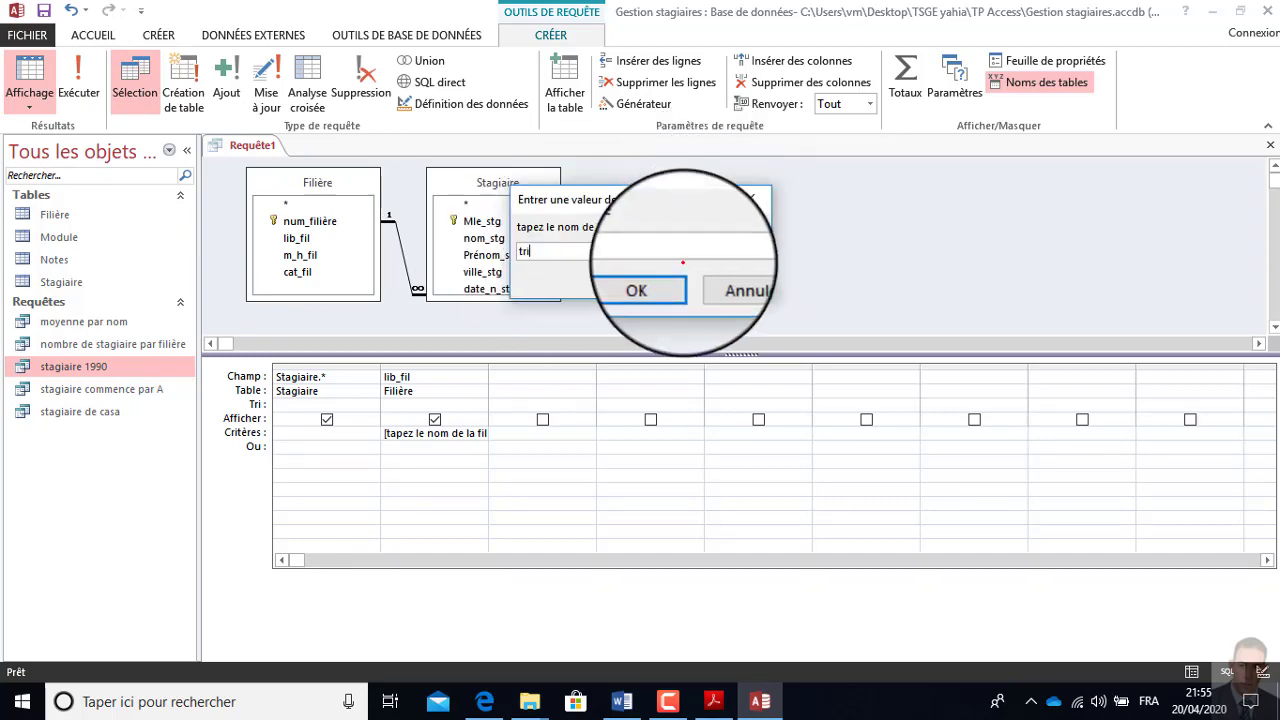
pyautogui.click(651, 281)
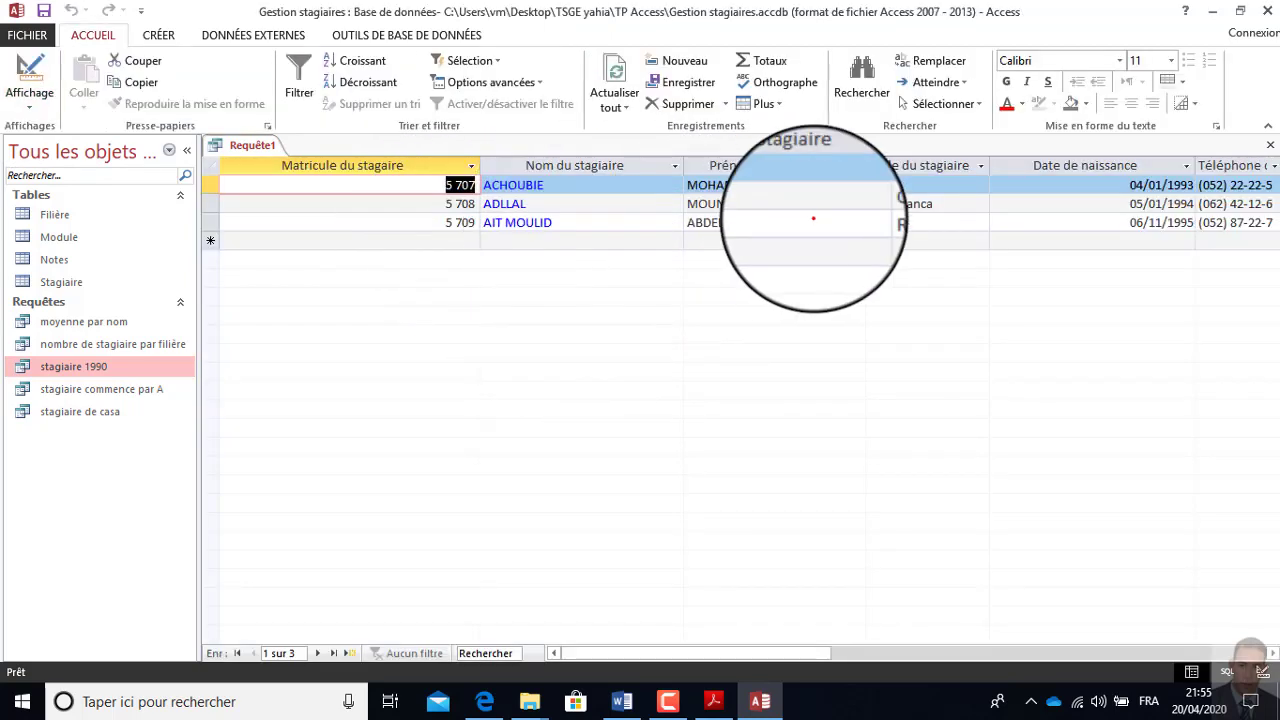
# Save the query as "stagiaire d'une filière donnée", checking the name in the exercise PDF, and close it
pyautogui.click(44, 11)
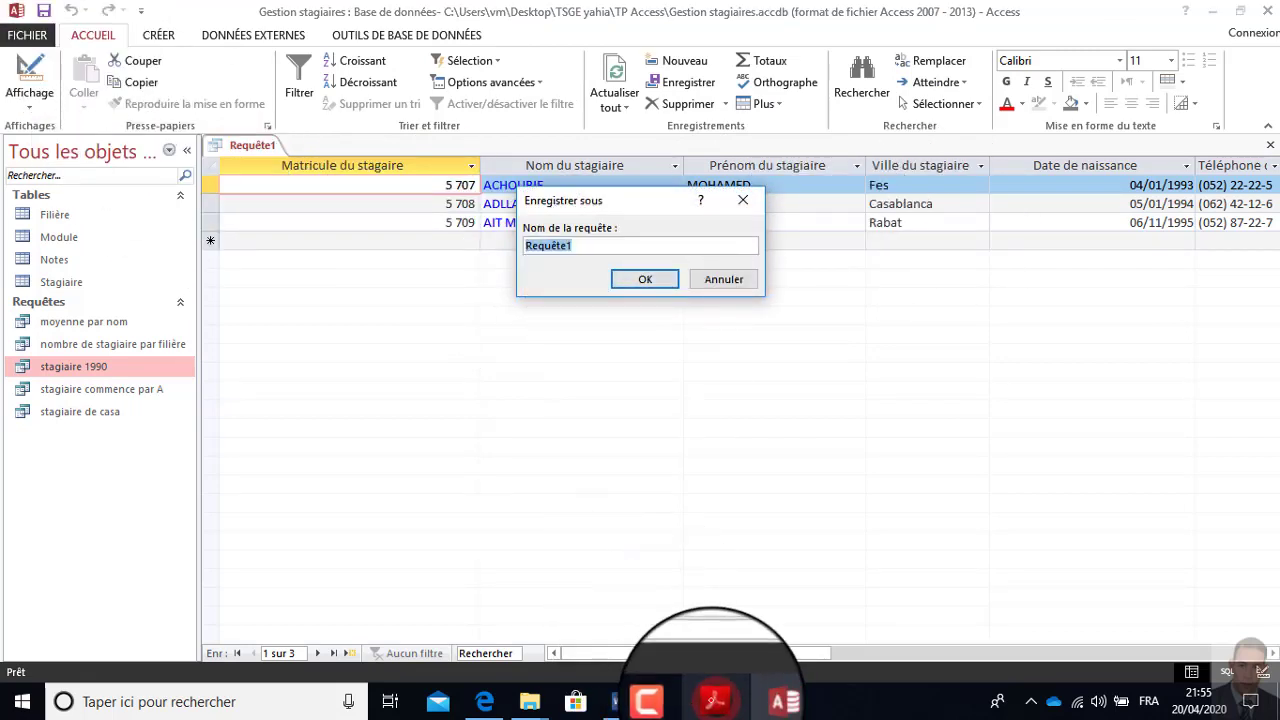
pyautogui.click(713, 701)
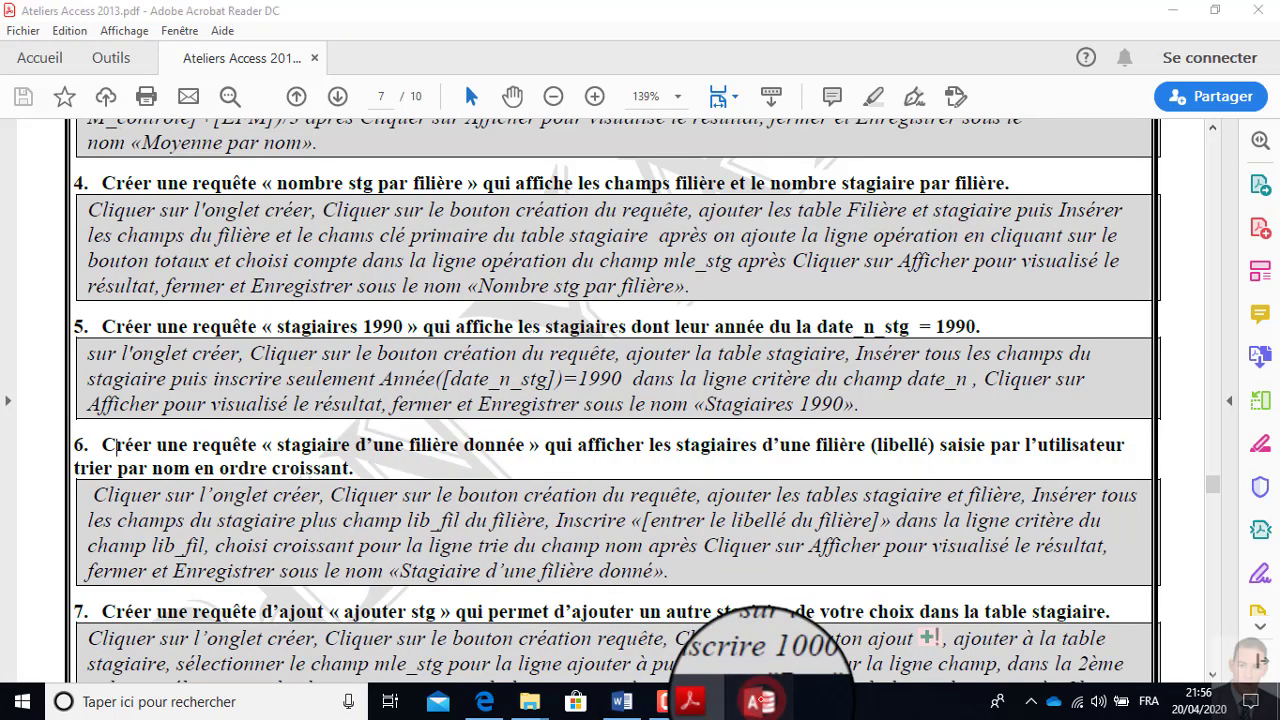
pyautogui.click(783, 700)
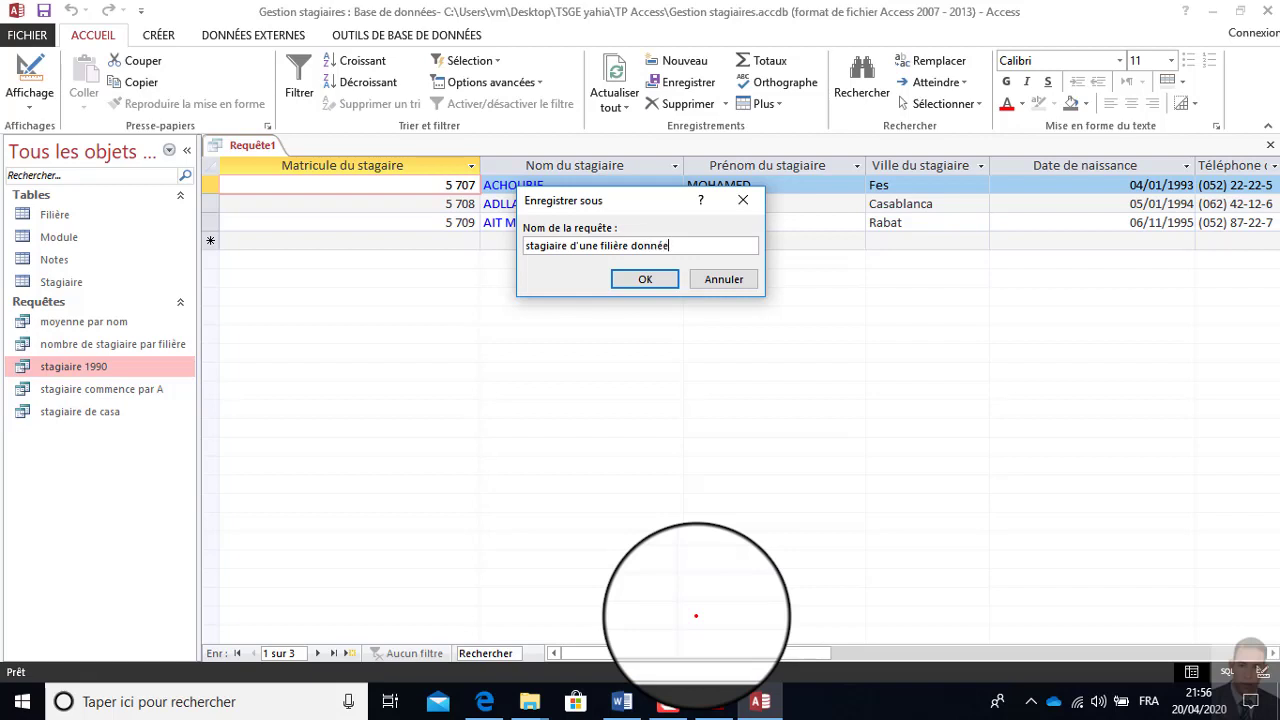
pyautogui.press('BackSpace')
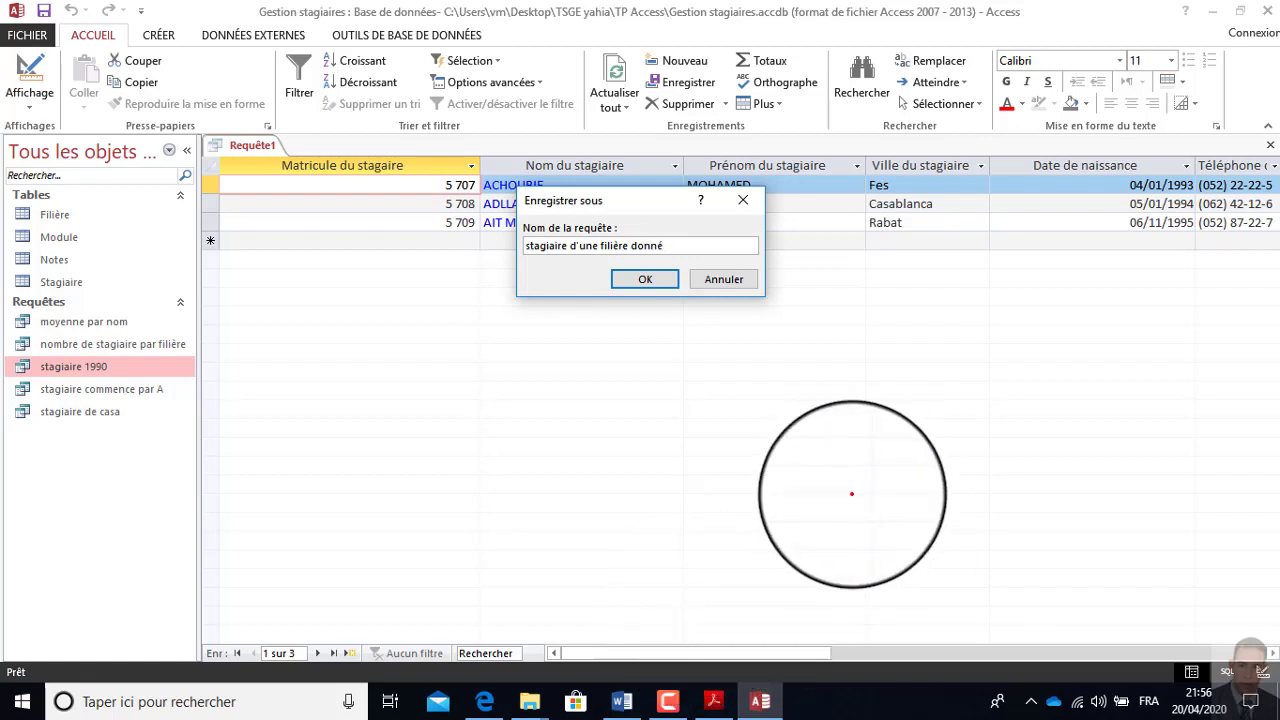
pyautogui.write('e')
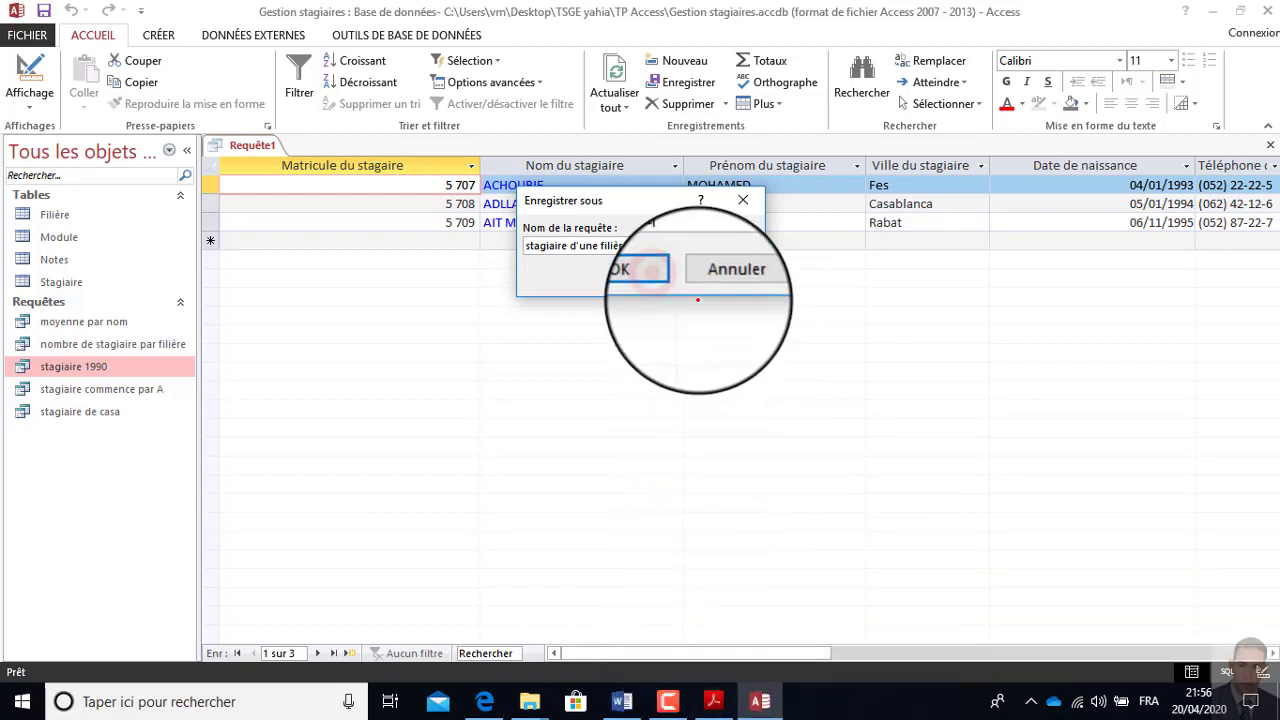
pyautogui.click(648, 279)
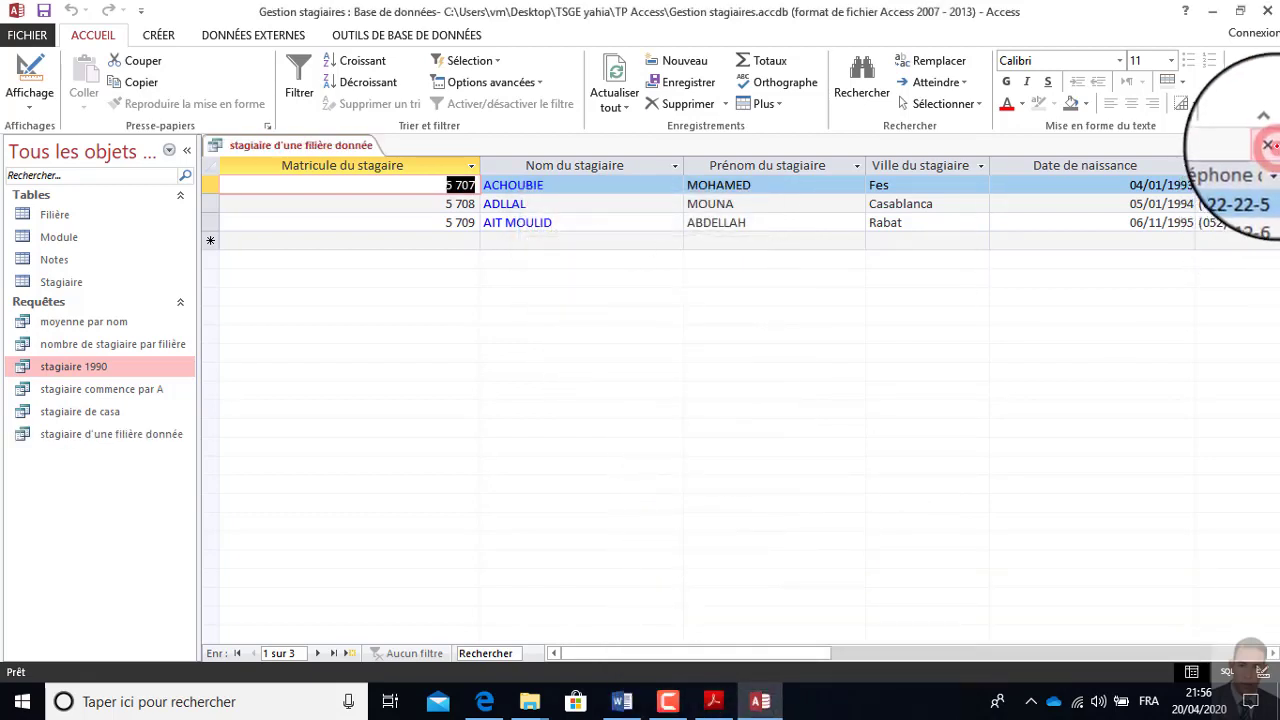
pyautogui.click(1271, 145)
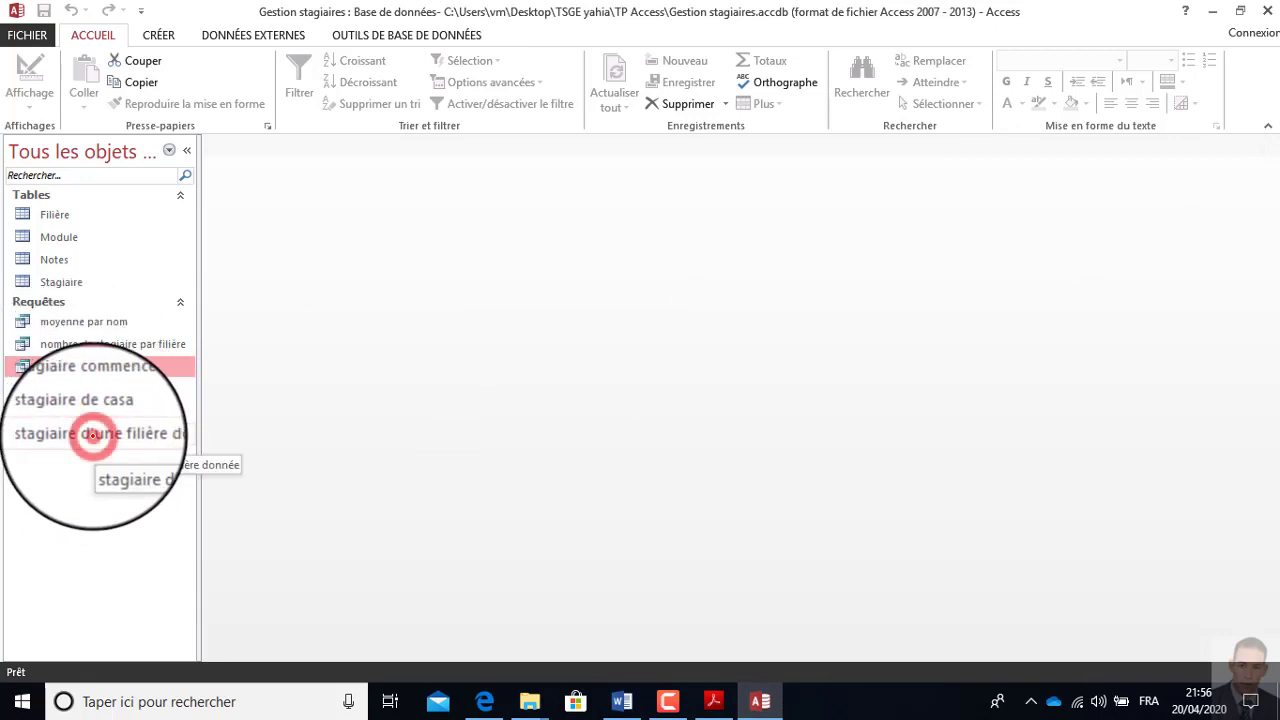
# Run the saved query "stagiaire d'une filière donnée" for another filière, examine its remaining columns, and close it
pyautogui.doubleClick(93, 435)
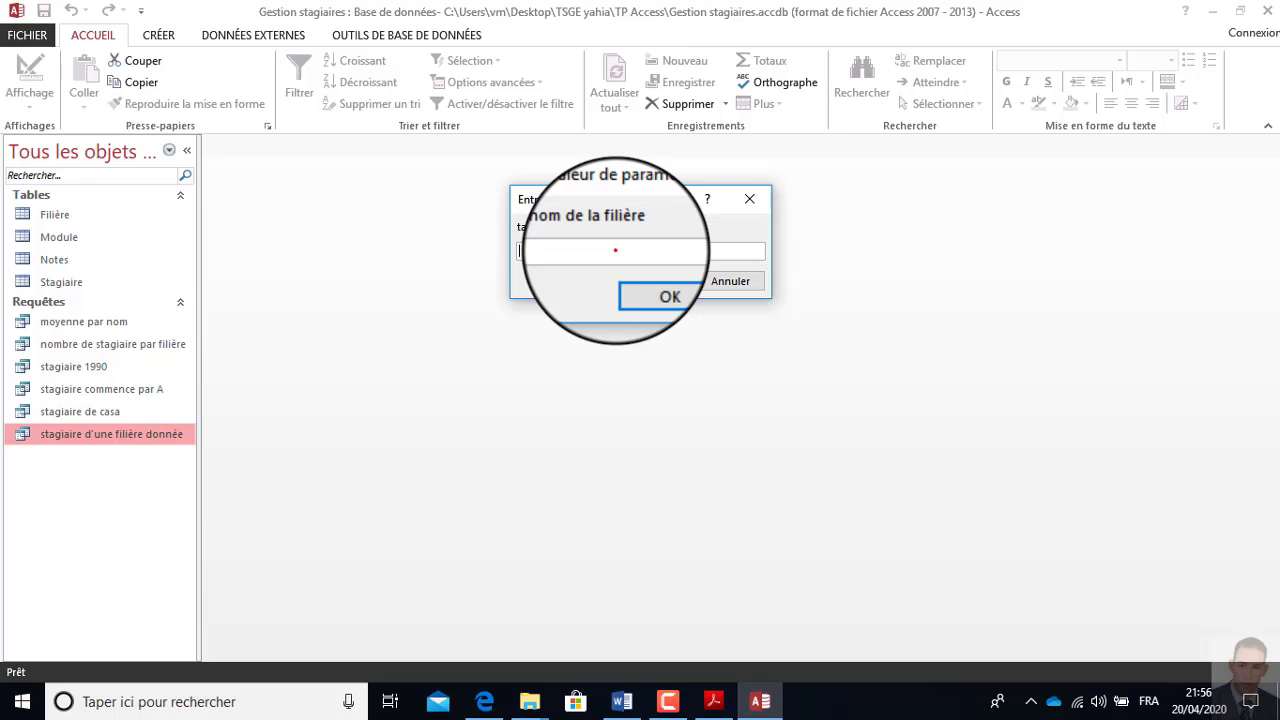
pyautogui.press('Return')
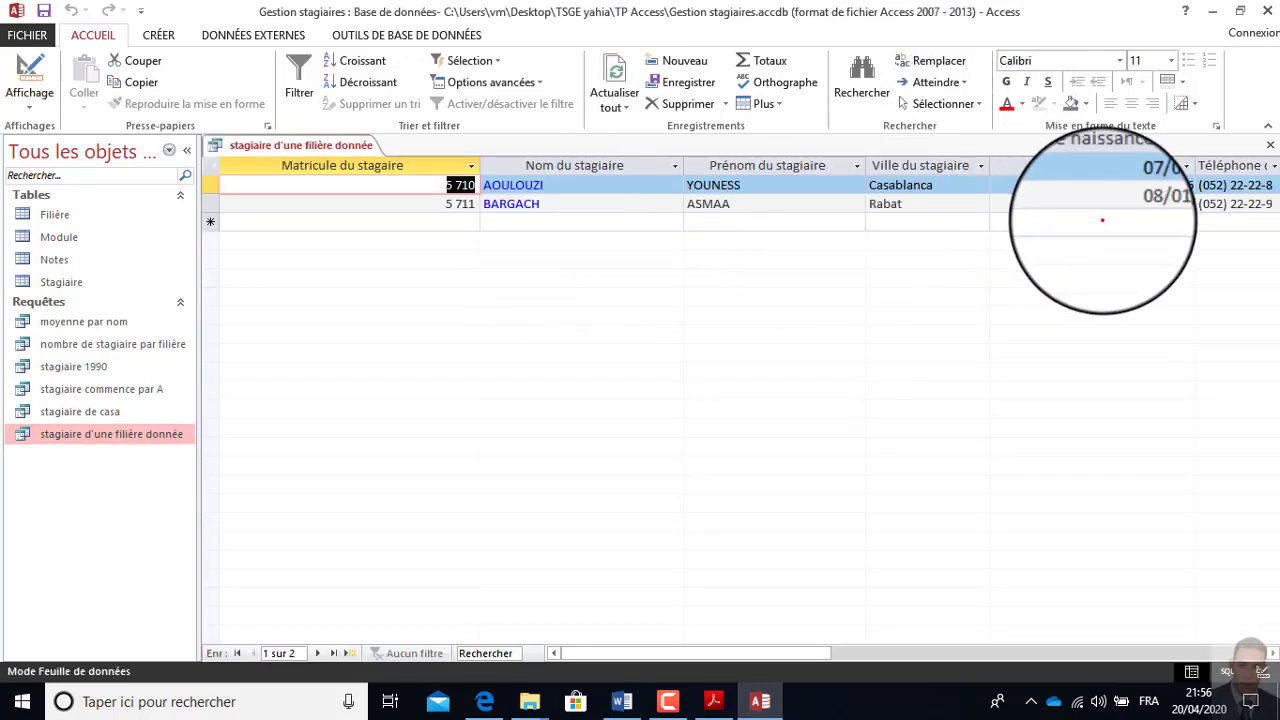
pyautogui.moveTo(797, 652); pyautogui.dragTo(963, 652)
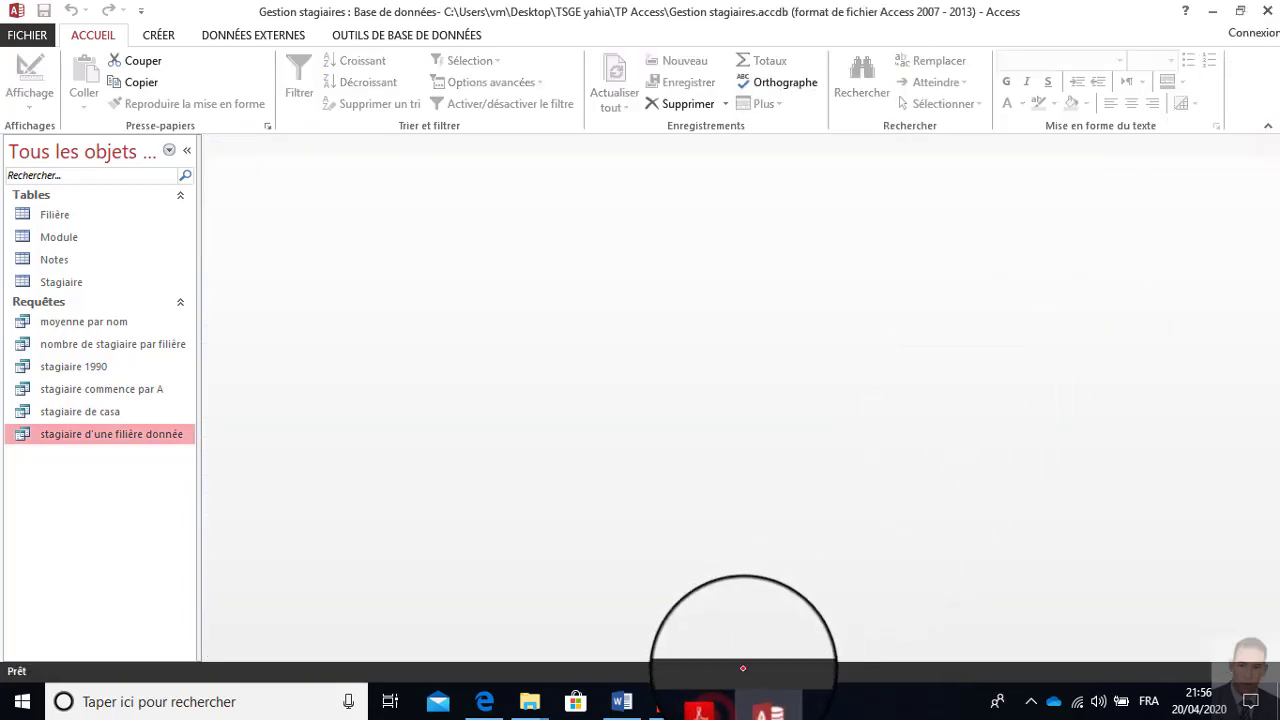
# Switch to the exercise PDF in Acrobat Reader and read exercise 7 on the append query "ajouter stg"
pyautogui.click(715, 700)
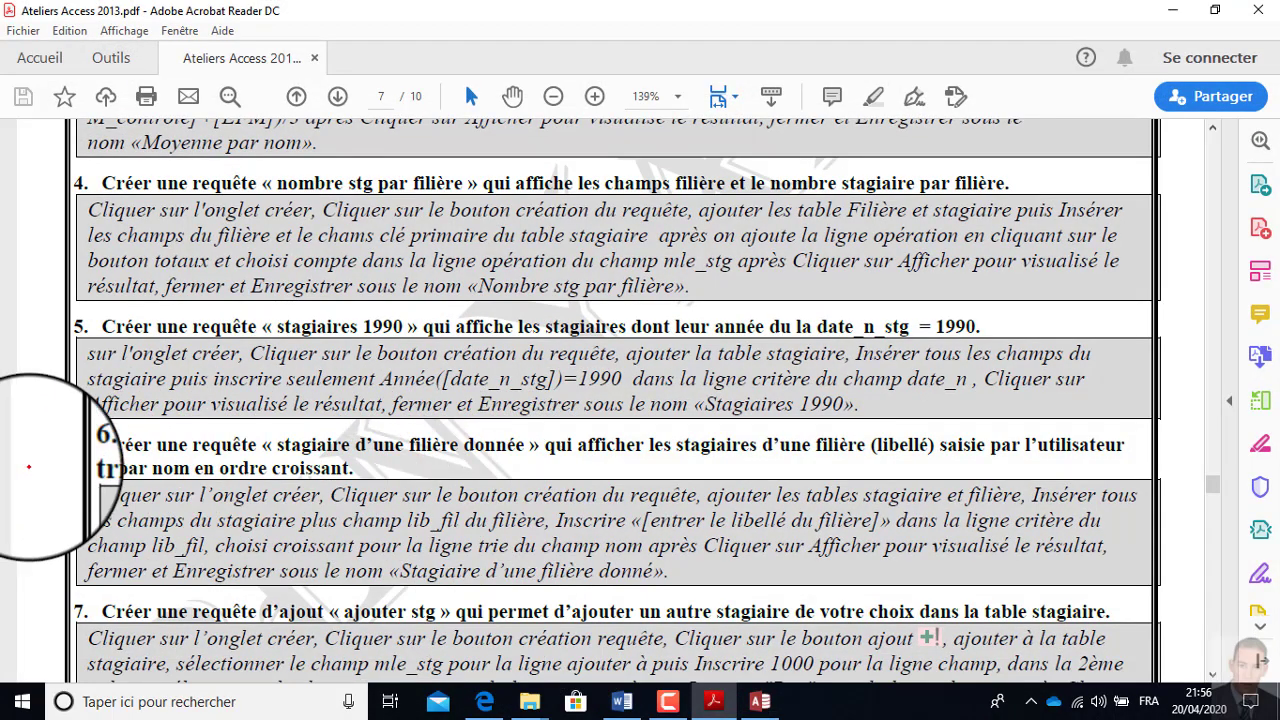
pyautogui.scroll(-1, 200, 550)
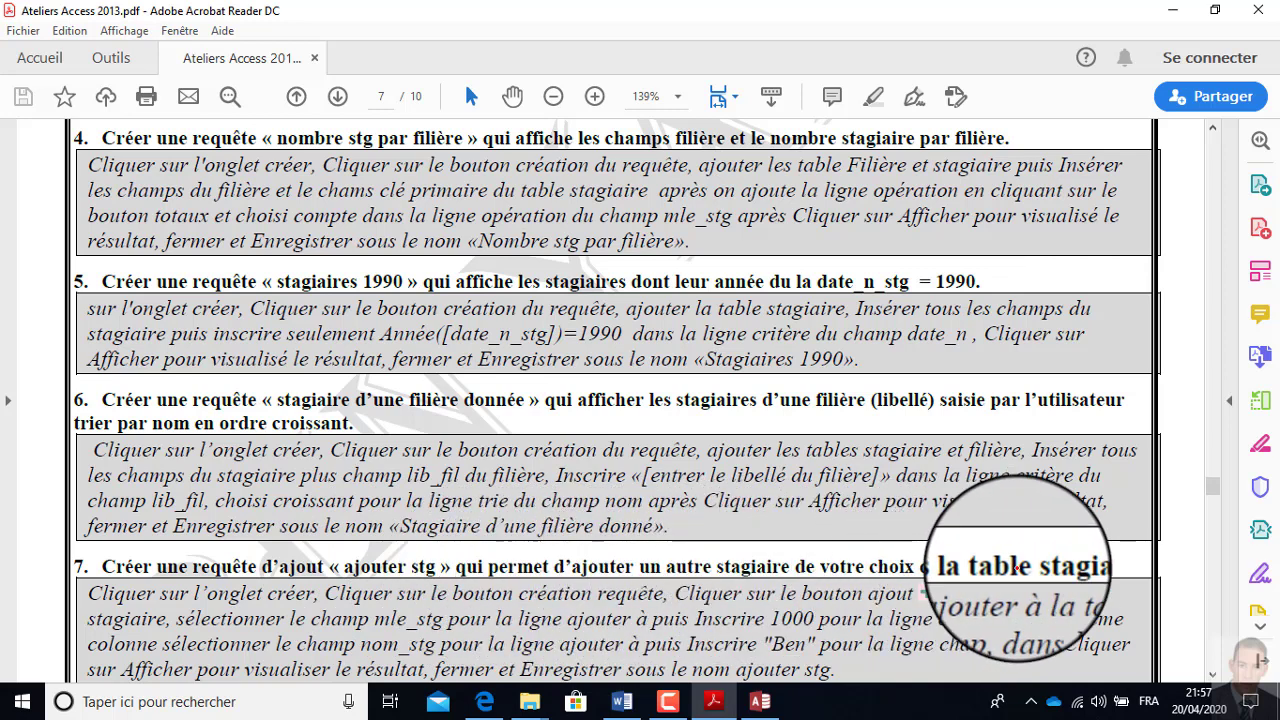
# Switch to Access, open the Stagiaire table to examine its records, and close it
pyautogui.click(760, 700)
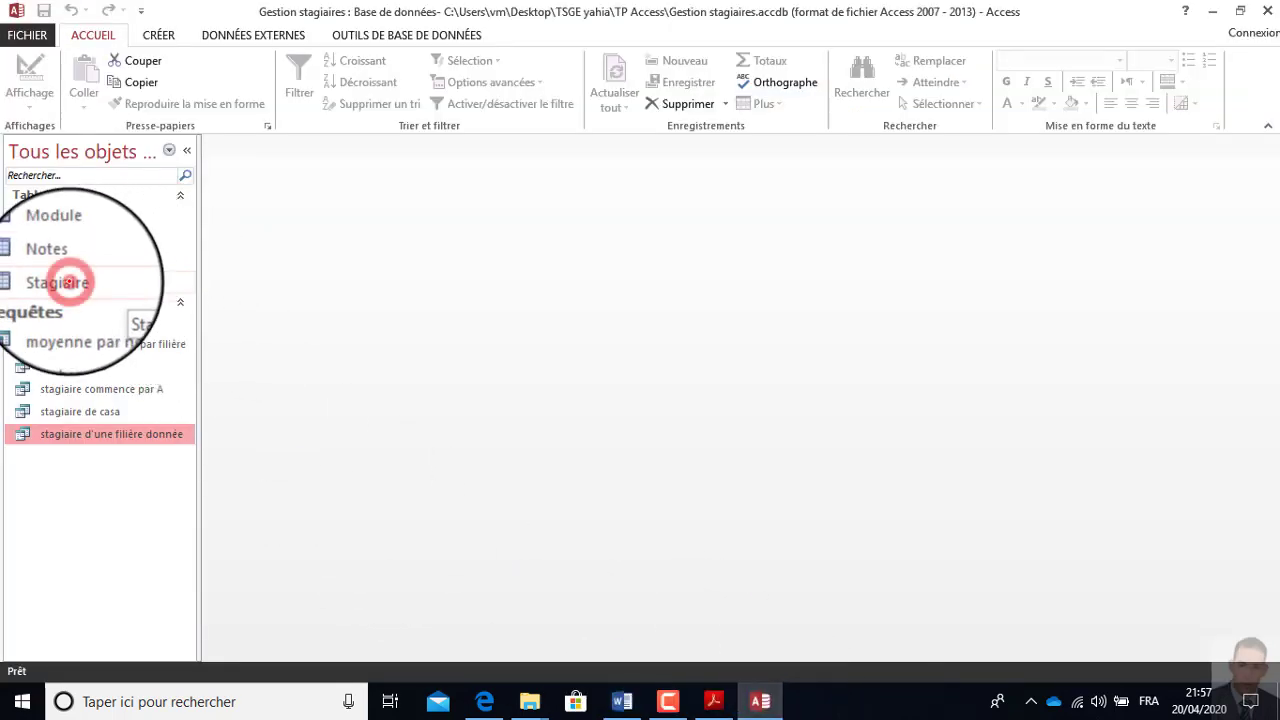
pyautogui.doubleClick(68, 280)
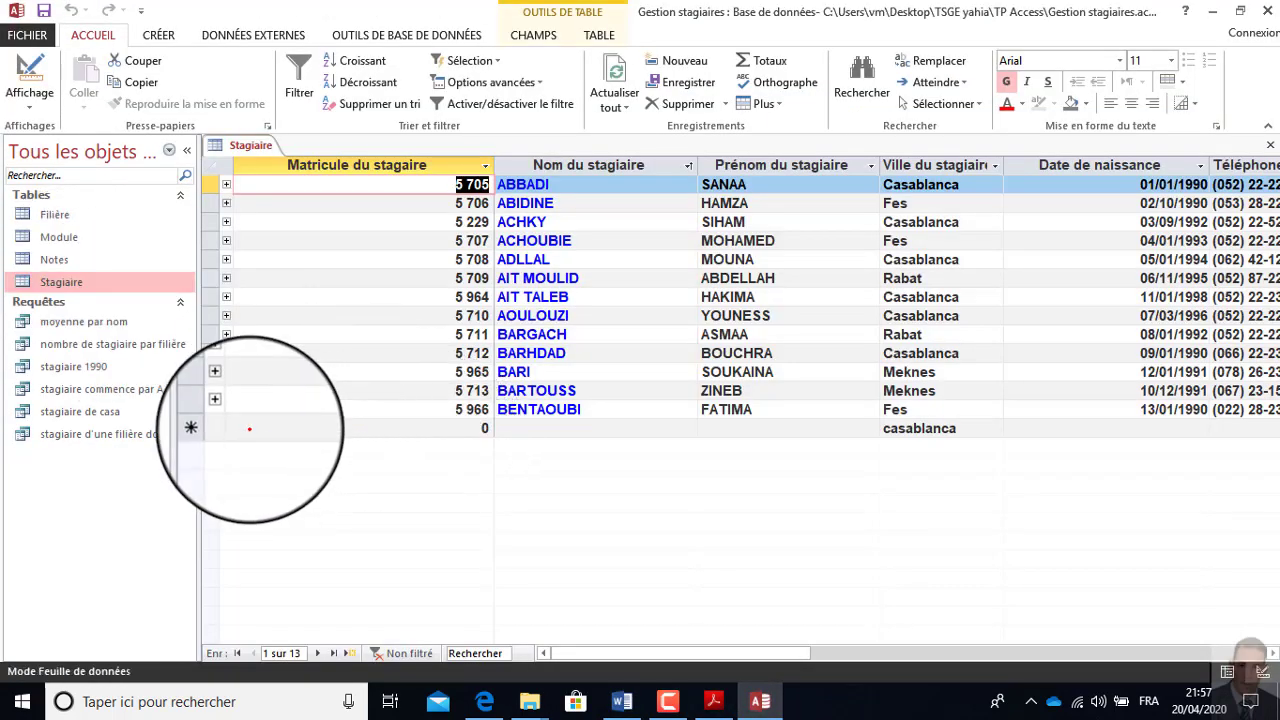
pyautogui.click(1265, 145)
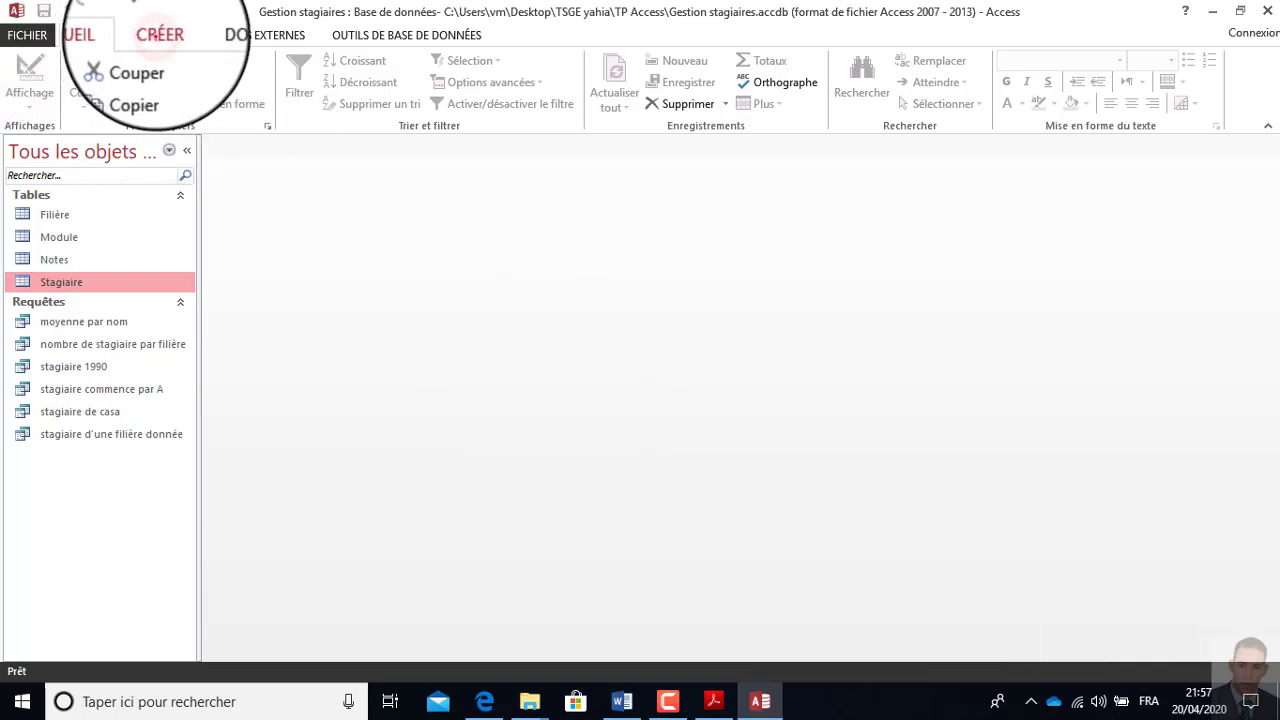
# Create a new query in Design view without adding any source table
pyautogui.click(159, 35)
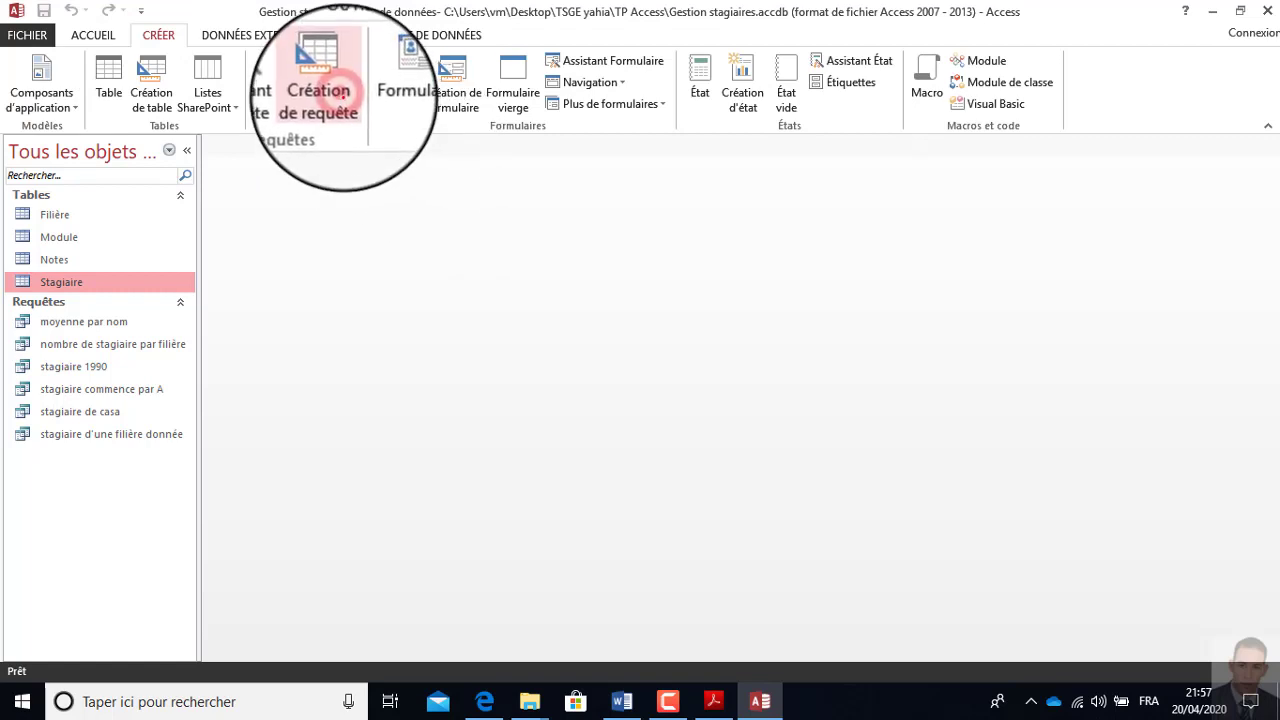
pyautogui.click(340, 93)
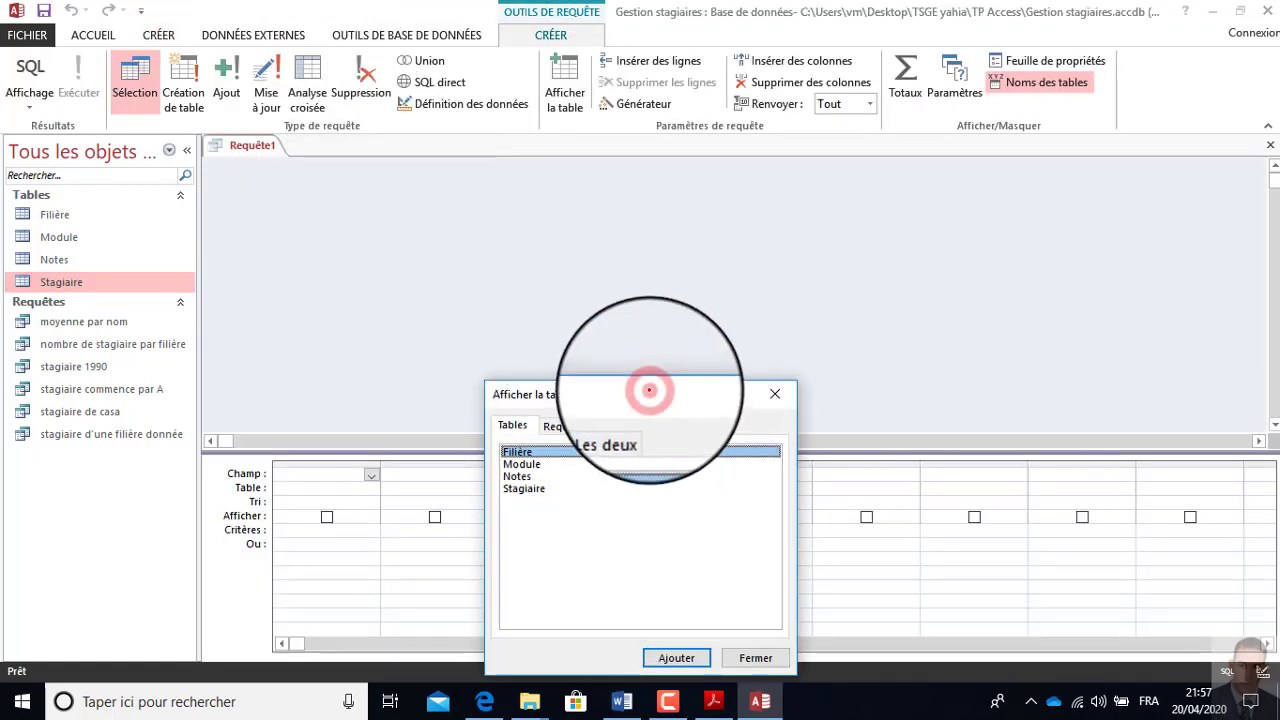
pyautogui.moveTo(645, 388); pyautogui.dragTo(800, 199)
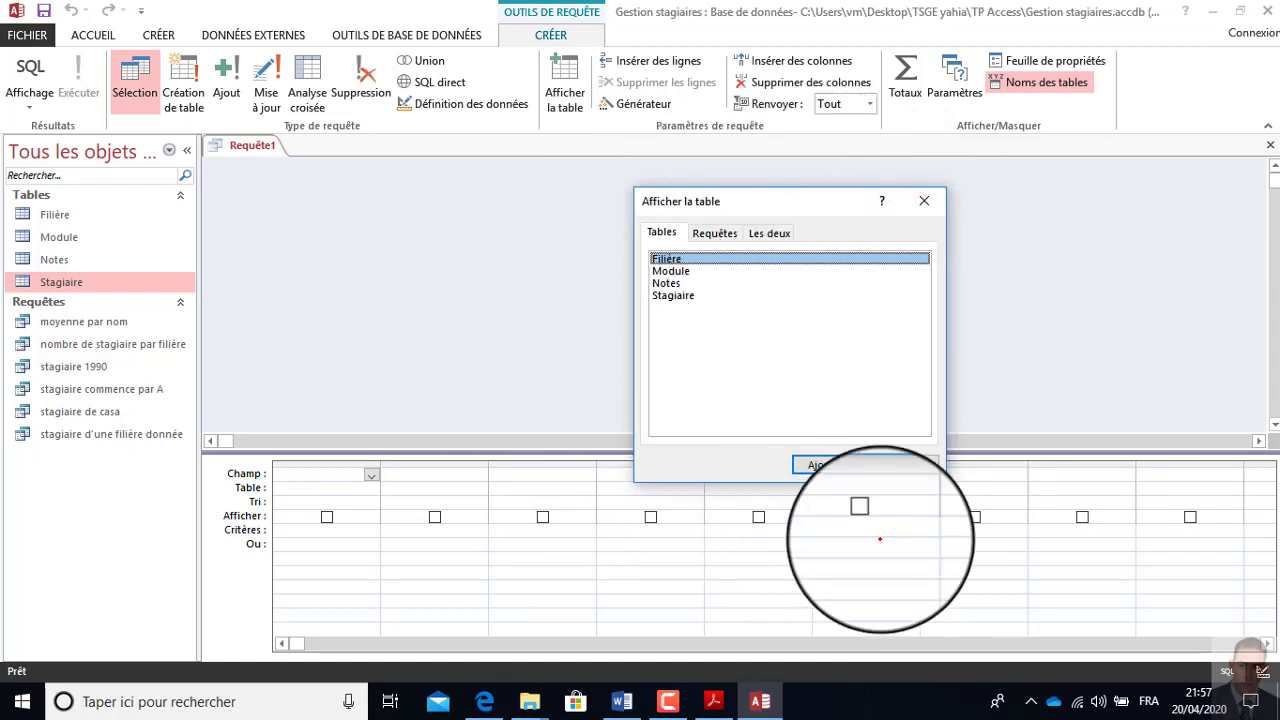
pyautogui.click(898, 463)
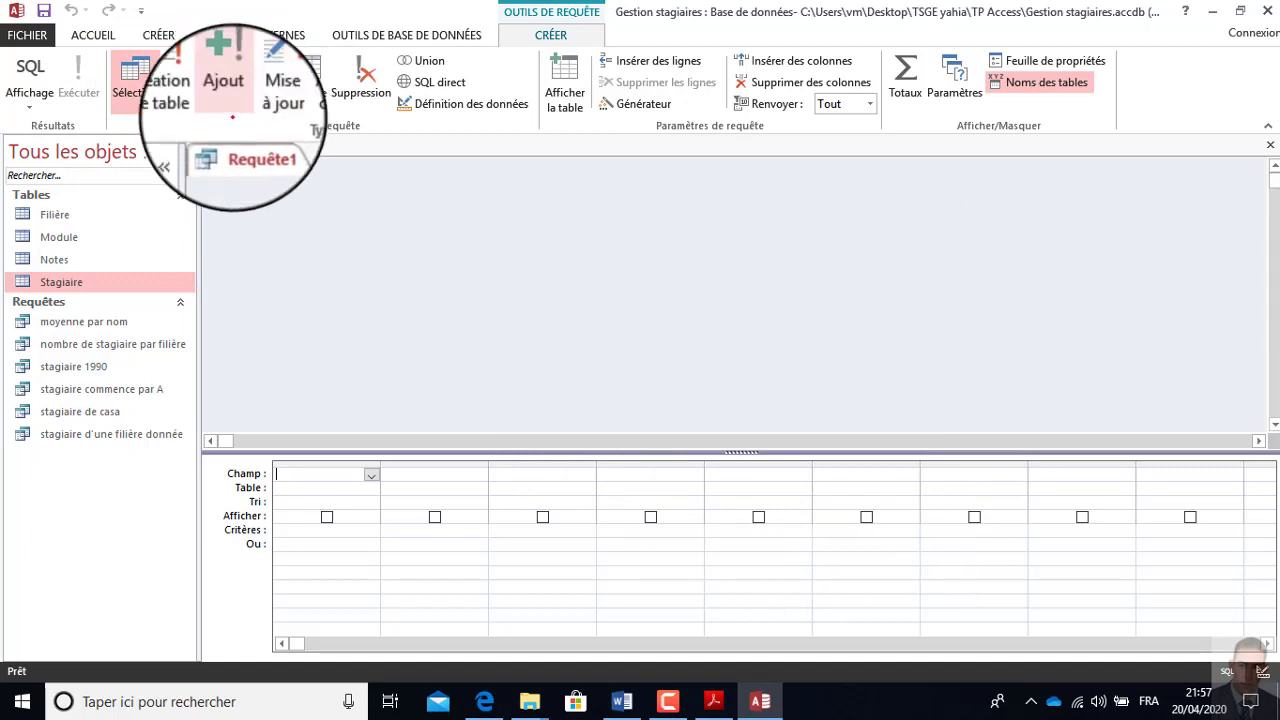
# Turn the query into an append query targeting the Stagiaire table in the current database
pyautogui.click(225, 73)
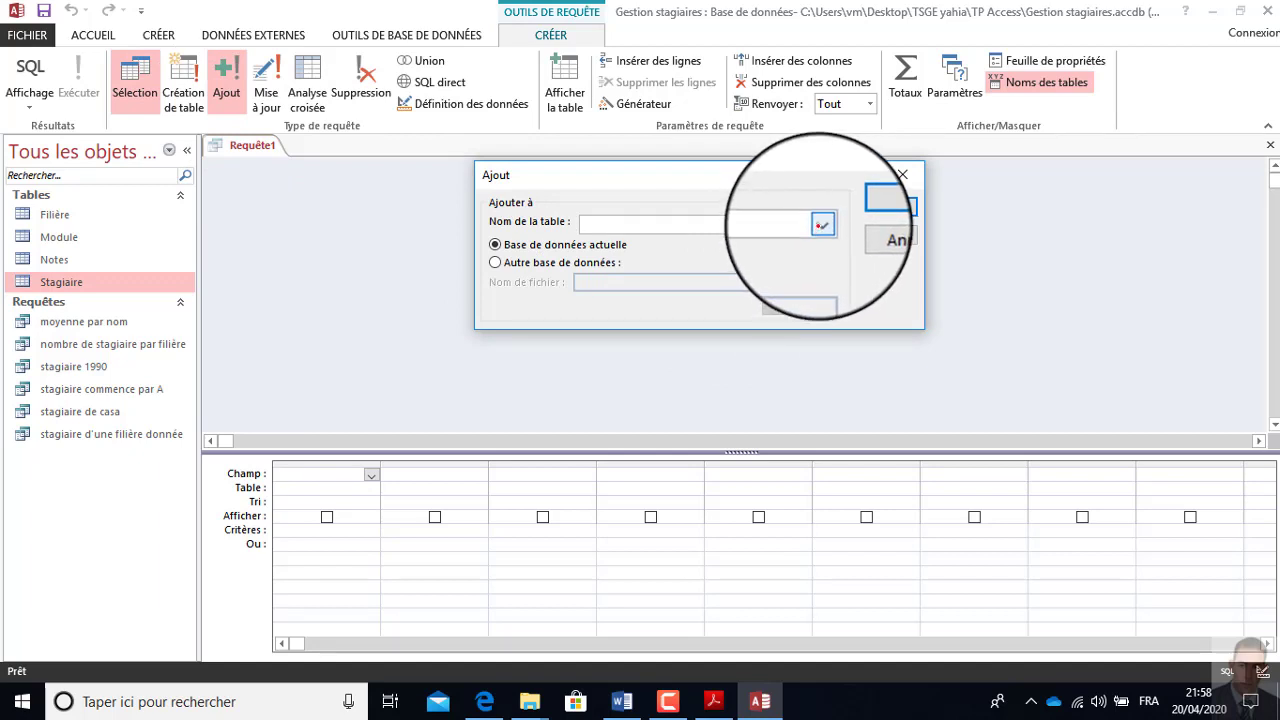
pyautogui.click(820, 225)
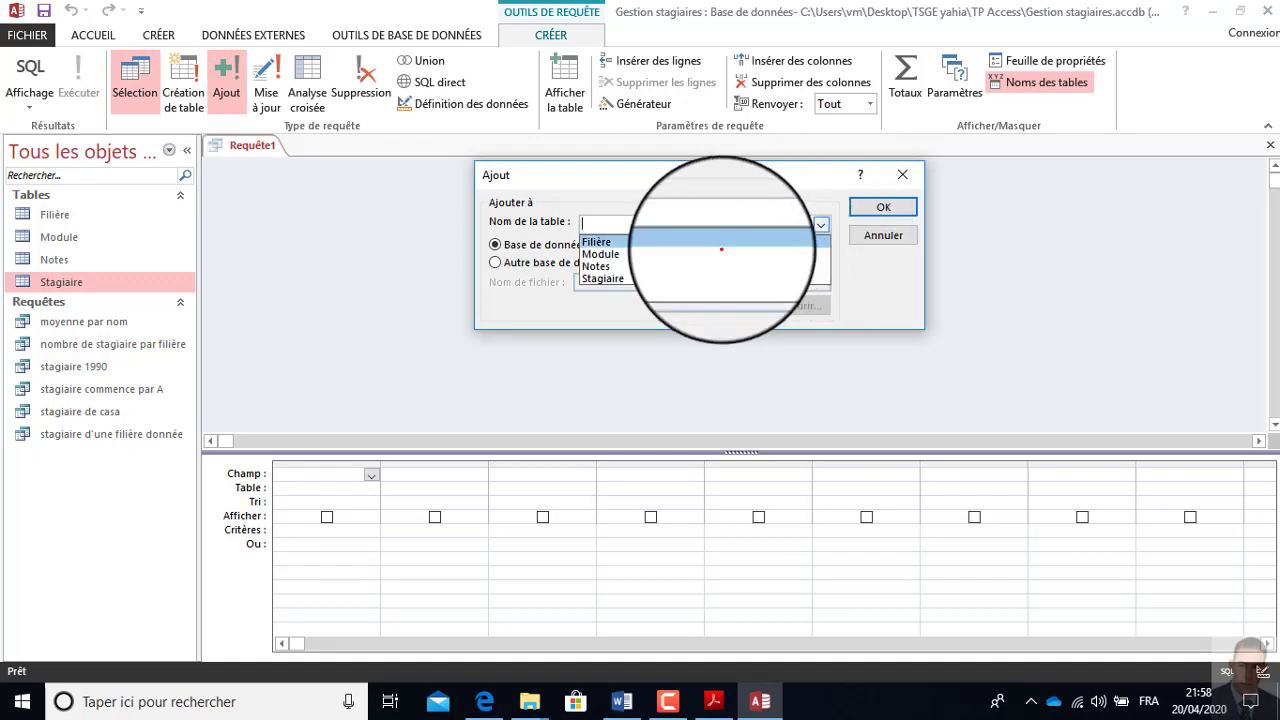
pyautogui.click(623, 279)
pyautogui.click(883, 207)
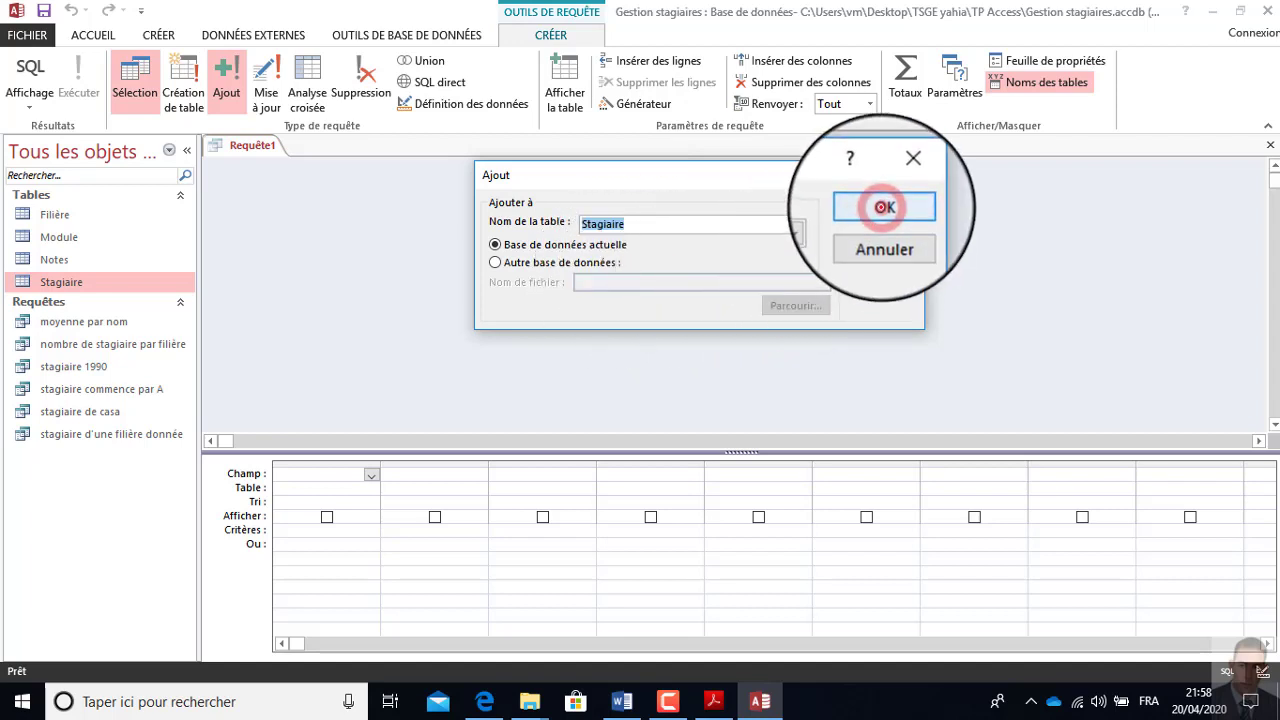
# Set Mle_stg as the append-to field of the first column and nom_stg for the second column
pyautogui.click(290, 514)
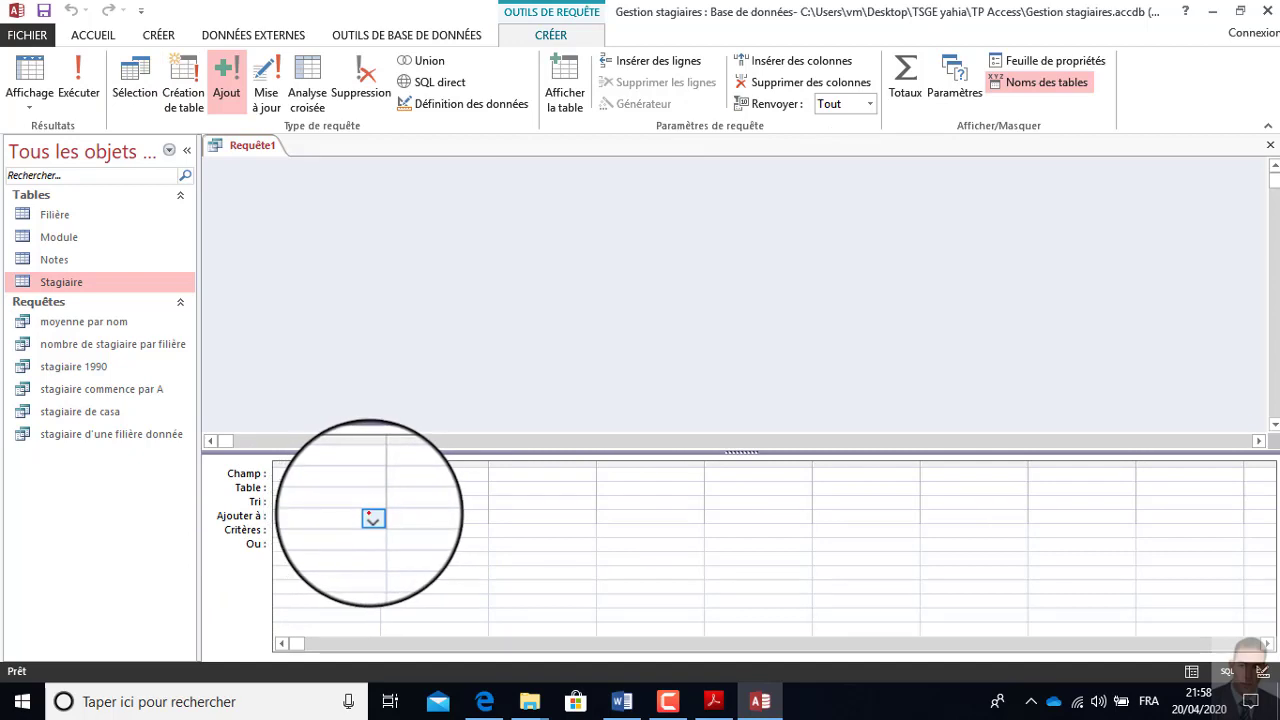
pyautogui.click(372, 517)
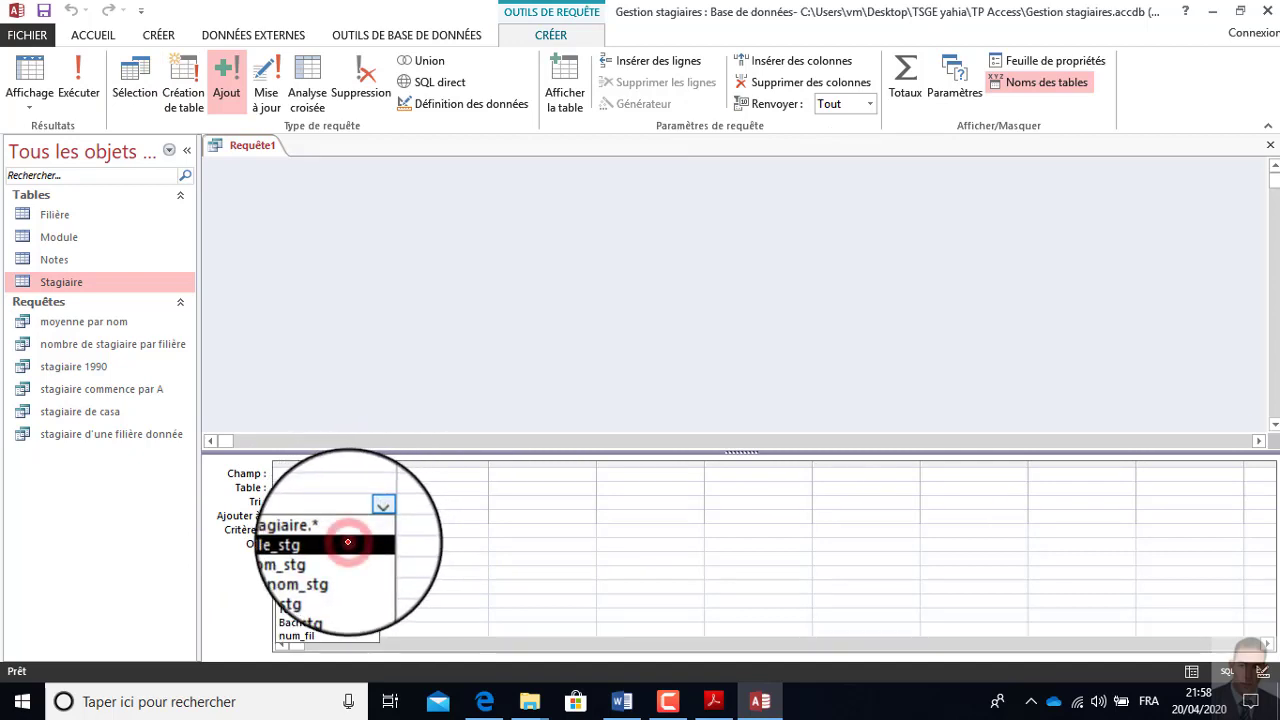
pyautogui.click(347, 542)
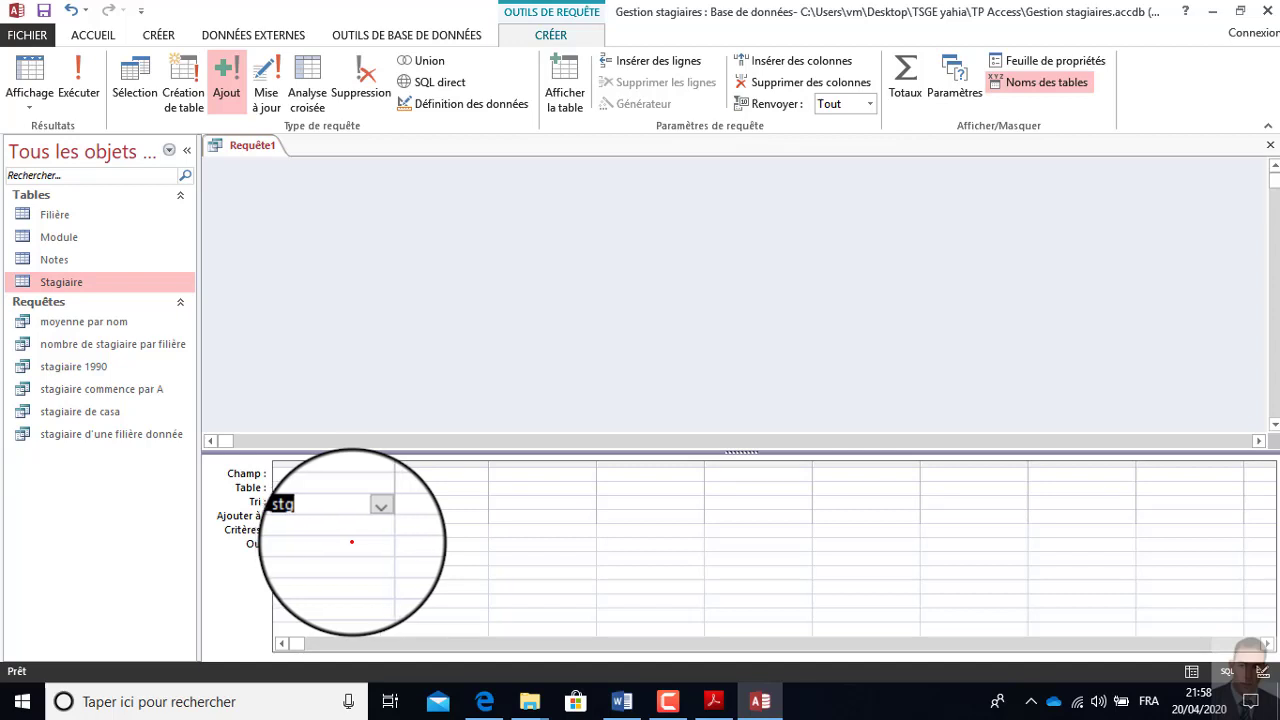
pyautogui.click(429, 516)
pyautogui.click(480, 516)
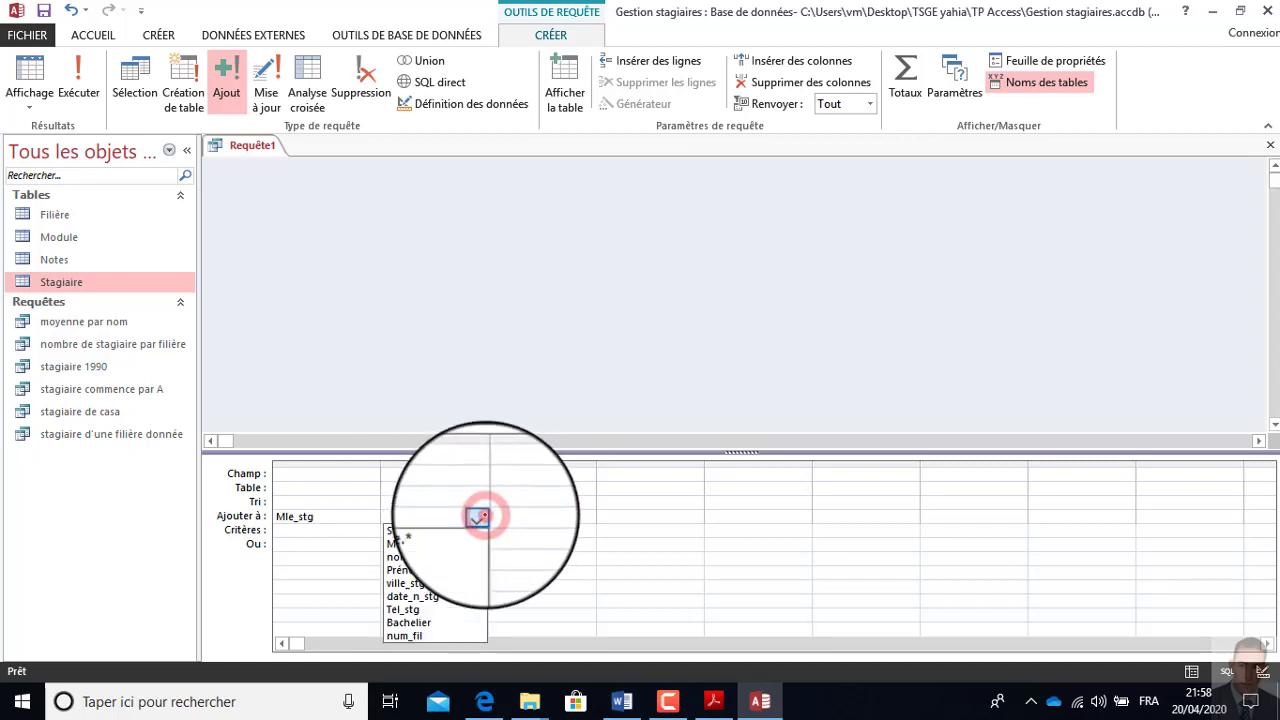
pyautogui.click(446, 551)
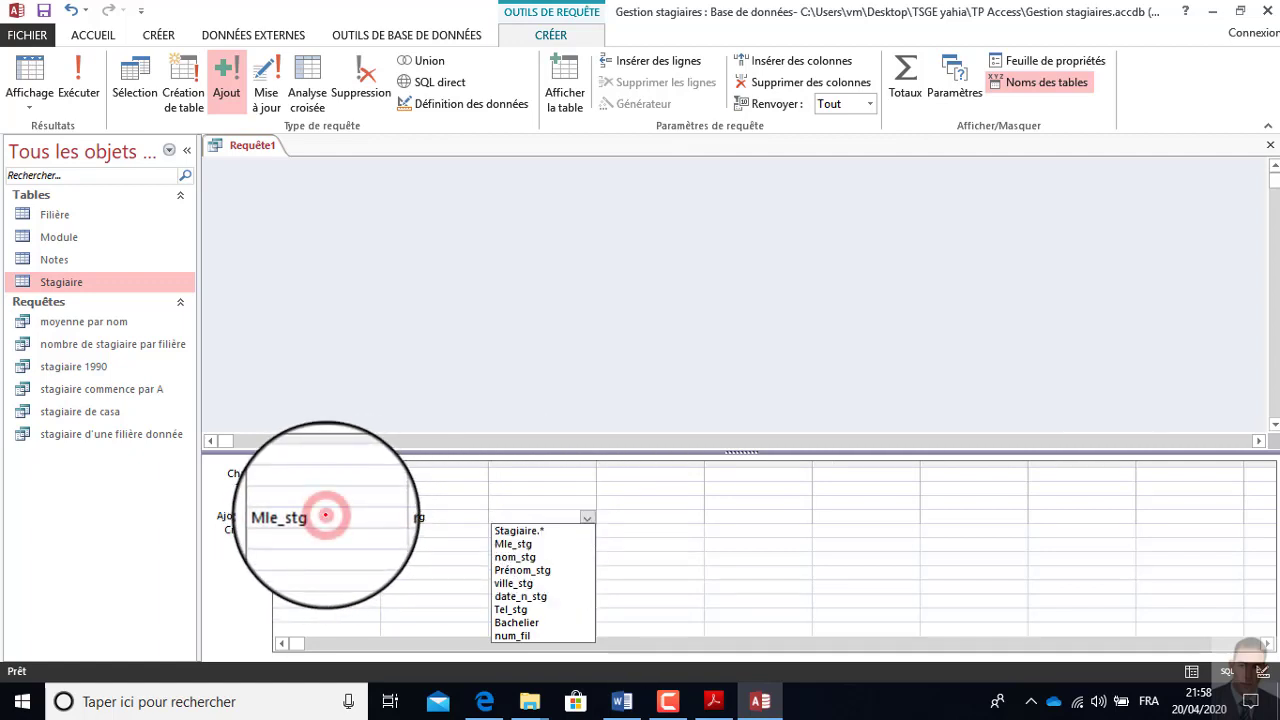
pyautogui.click(558, 516)
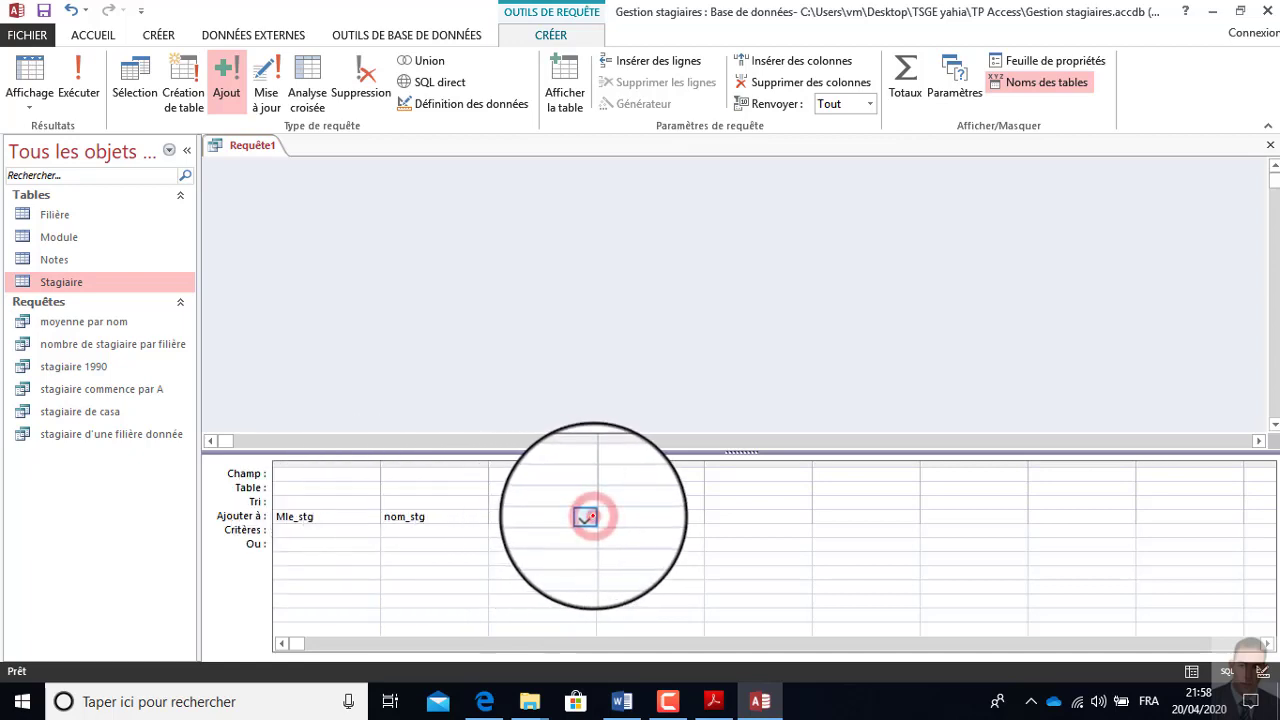
pyautogui.click(586, 516)
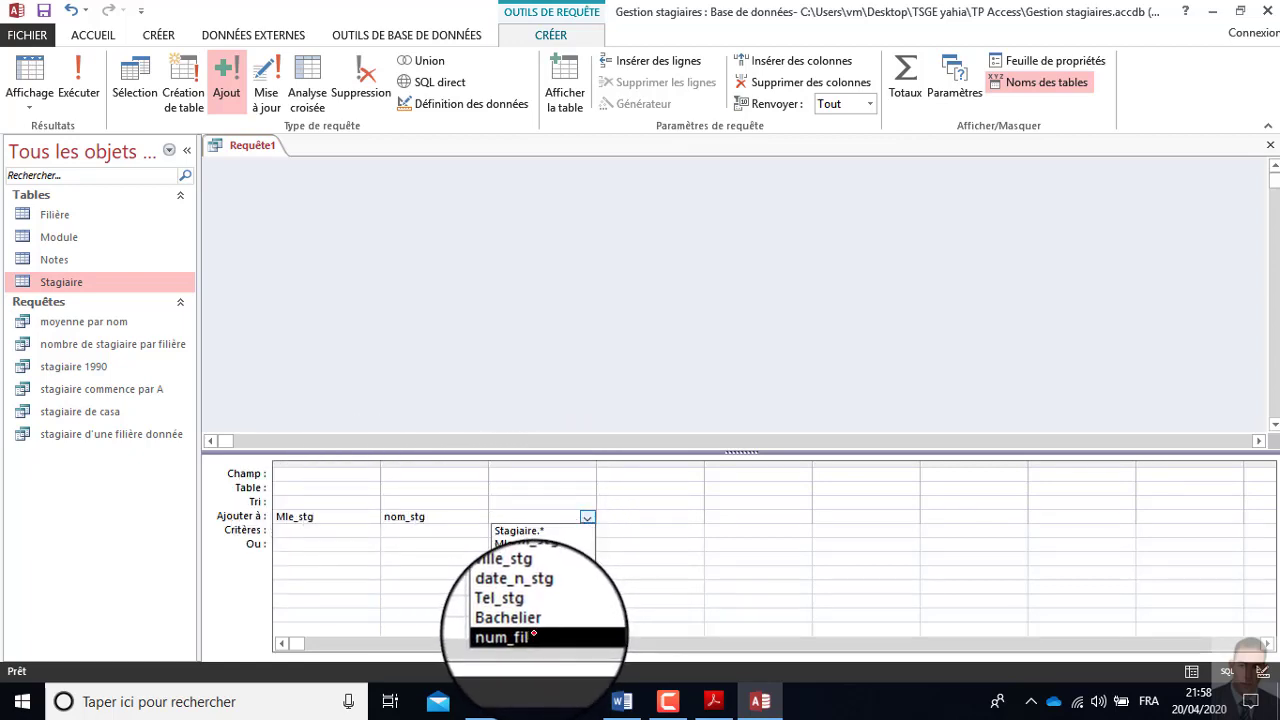
pyautogui.click(674, 537)
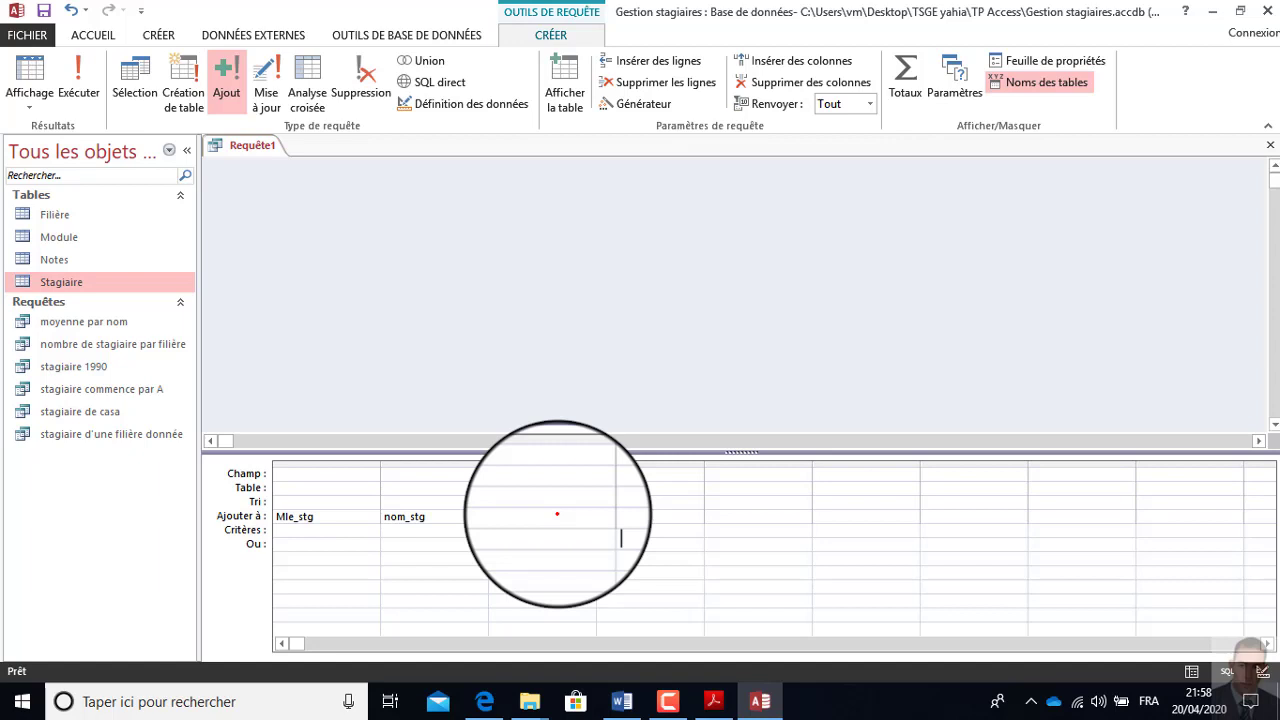
# Enter the new trainee's number as the Mle_stg value and the trainee's name in double quotes as the nom_stg value
pyautogui.click(355, 476)
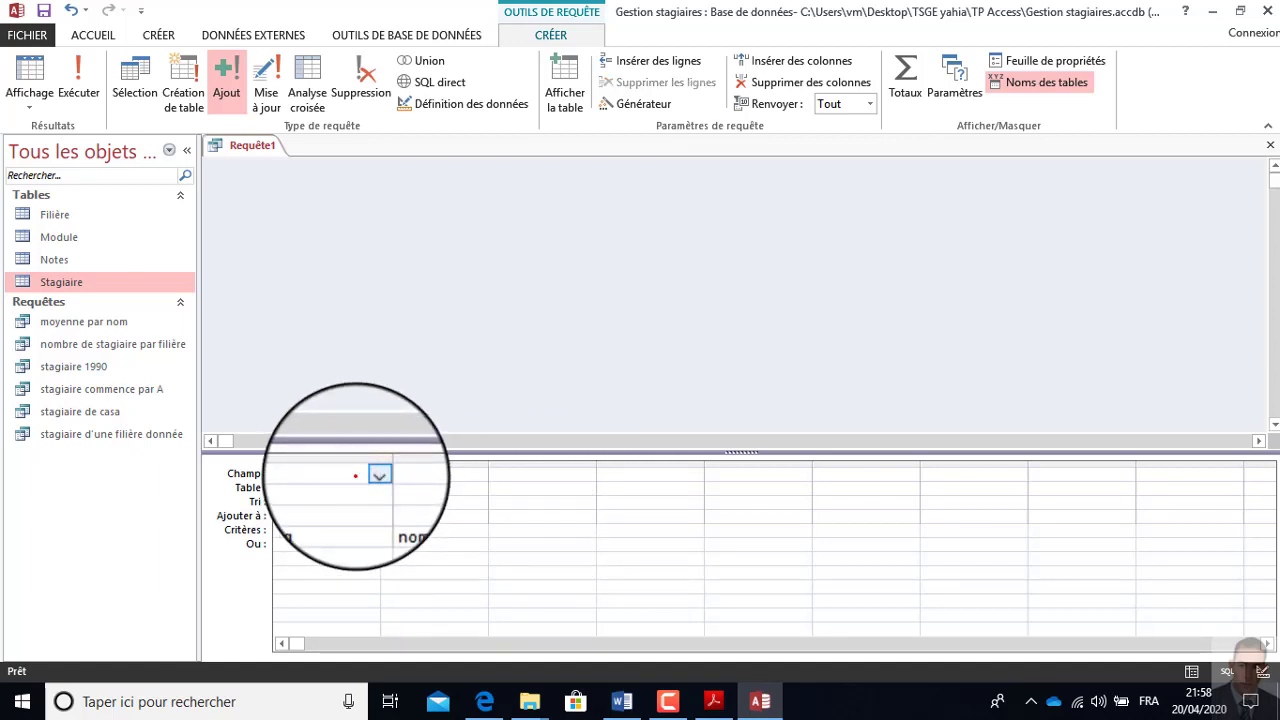
pyautogui.write('123')
pyautogui.click(430, 476)
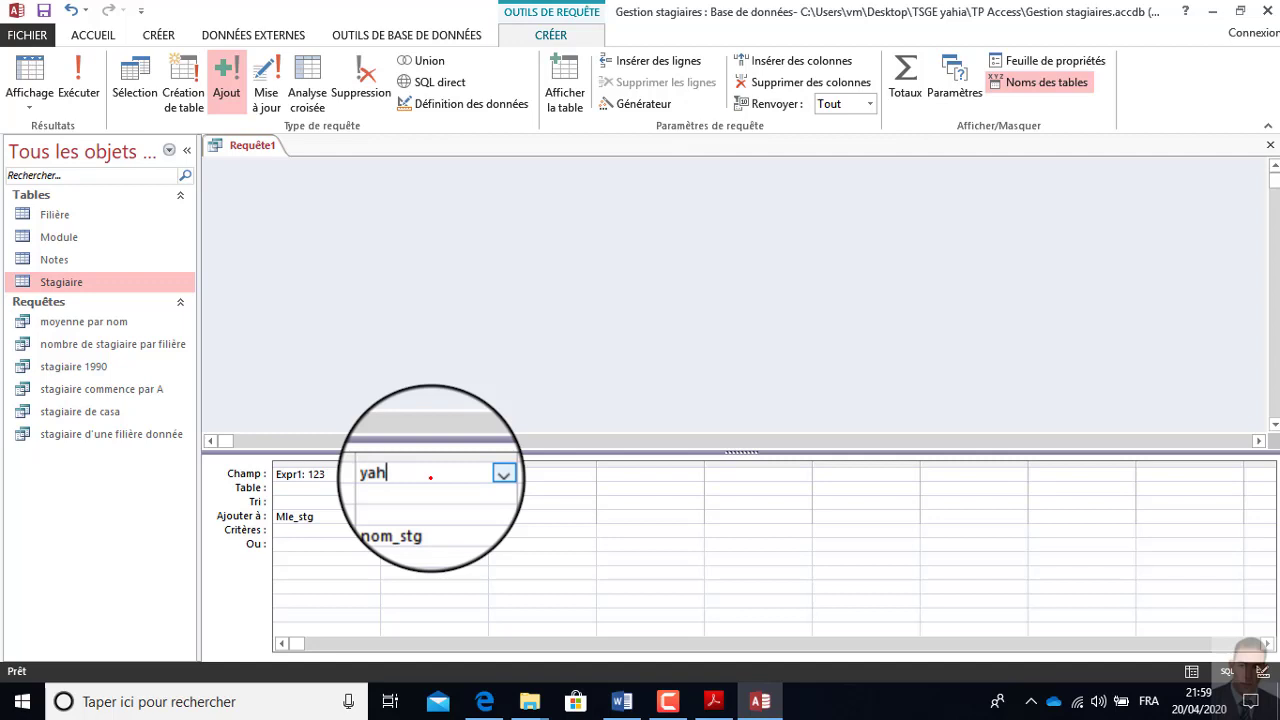
pyautogui.click(383, 474)
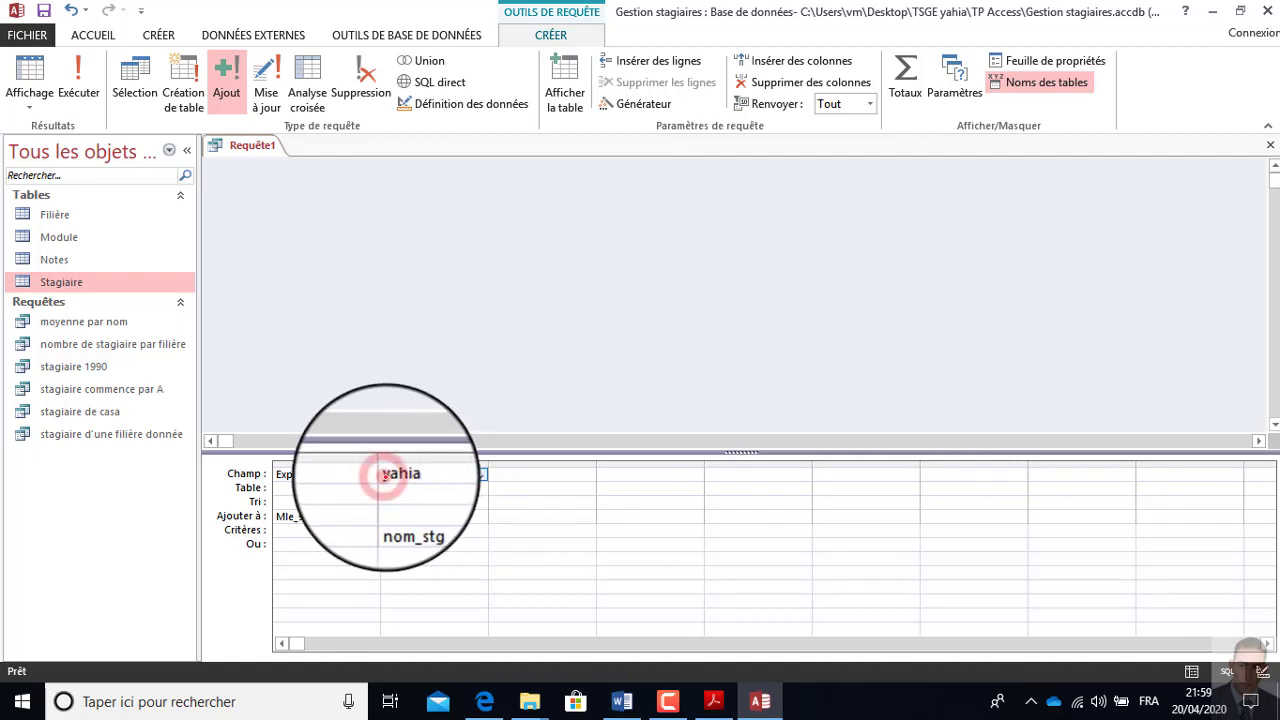
pyautogui.write('"')
pyautogui.click(422, 475)
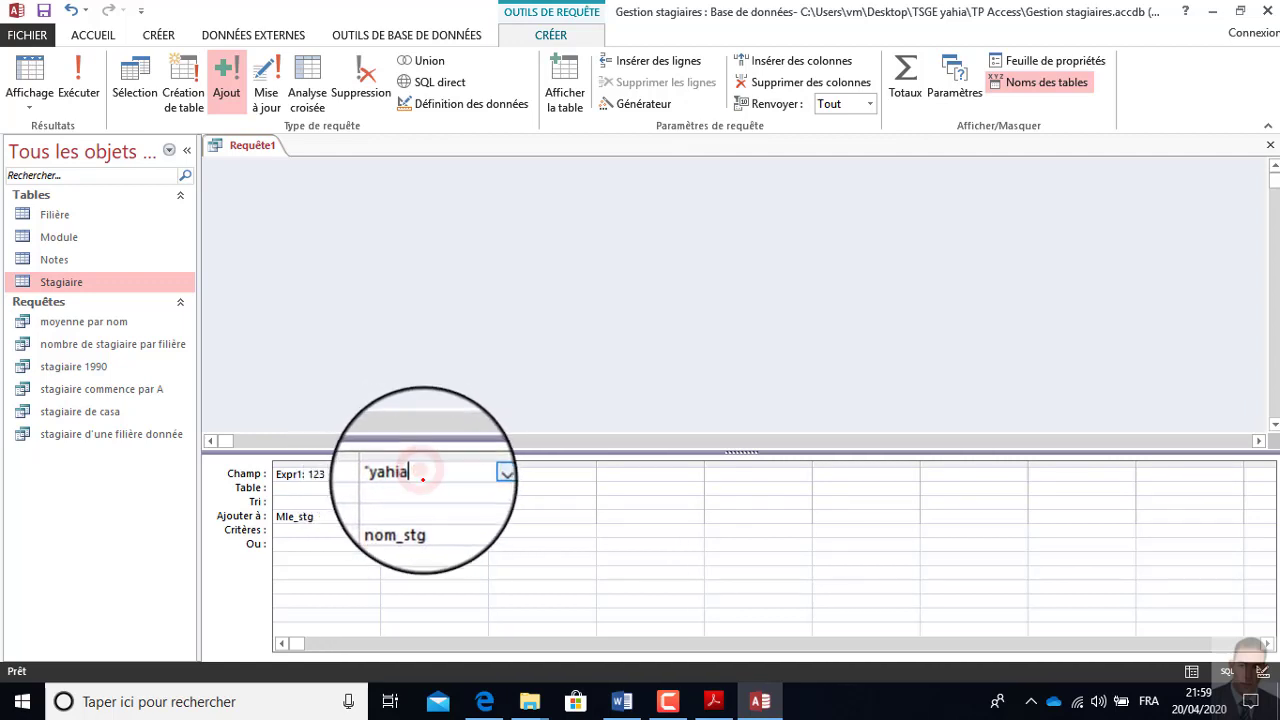
pyautogui.write('"')
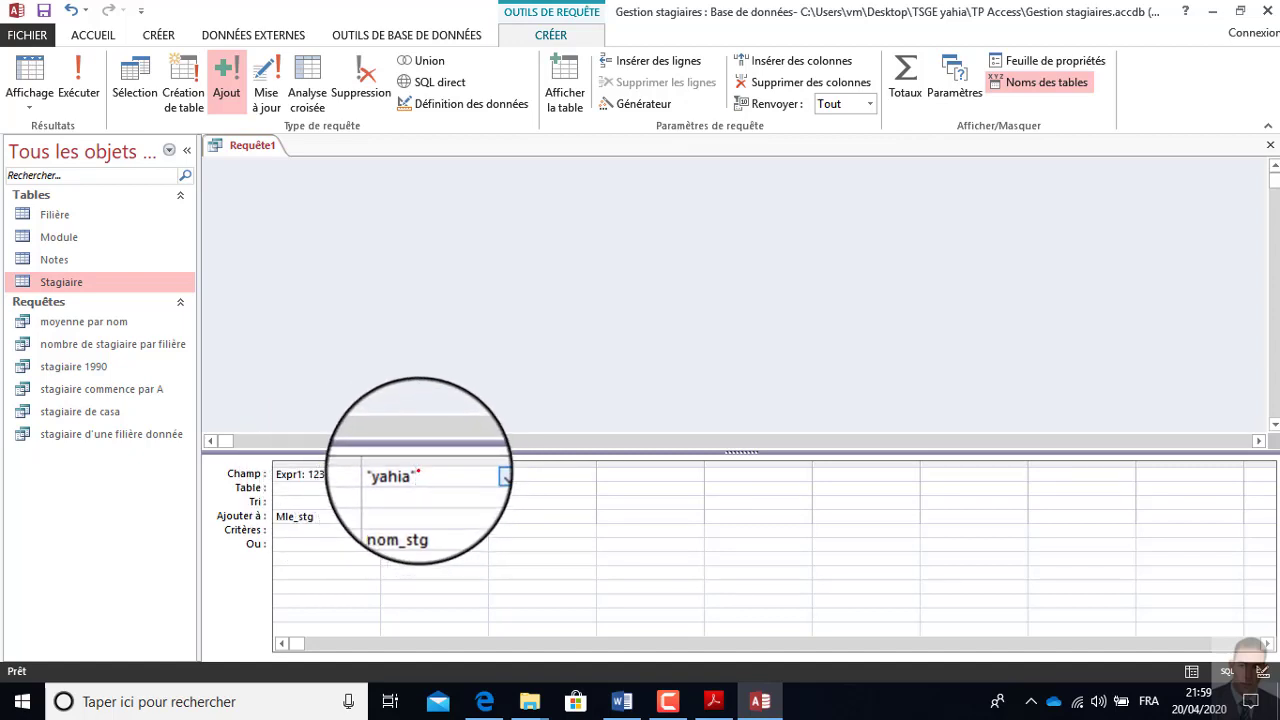
pyautogui.click(464, 568)
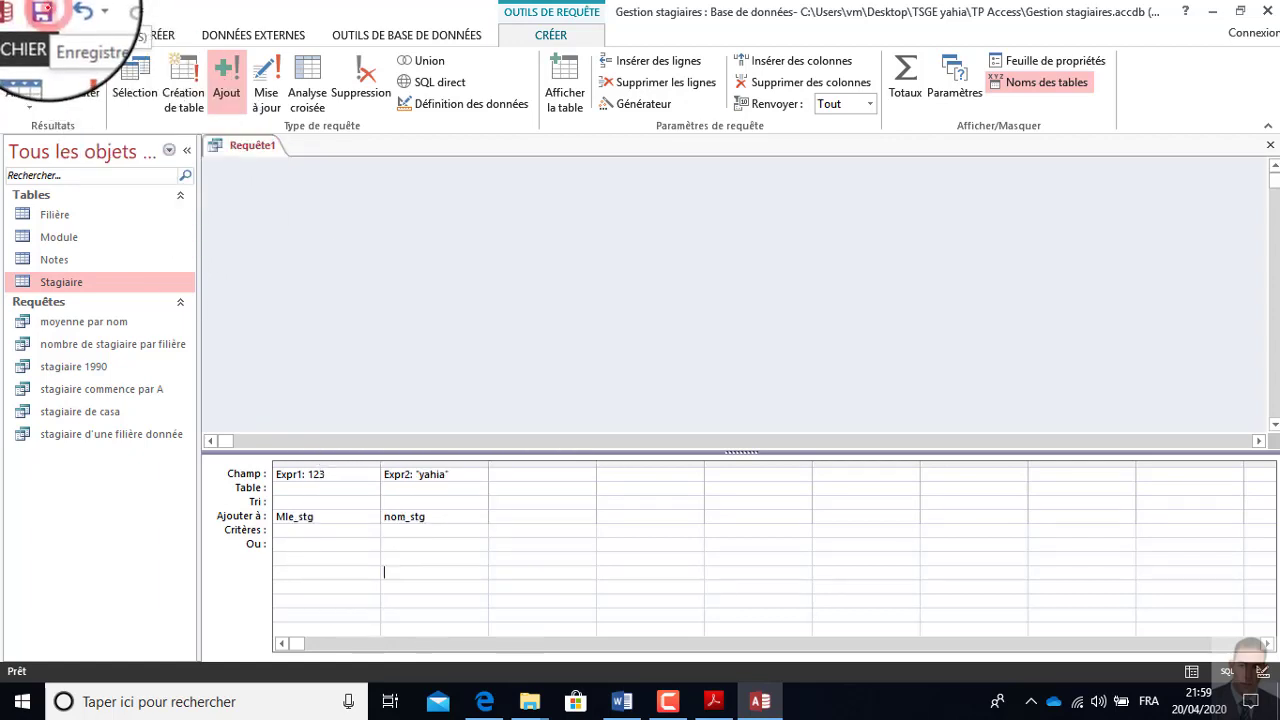
# Save the query as "ajouter stagiaire", checking the name in the exercise PDF, and close it
pyautogui.click(42, 12)
pyautogui.click(713, 701)
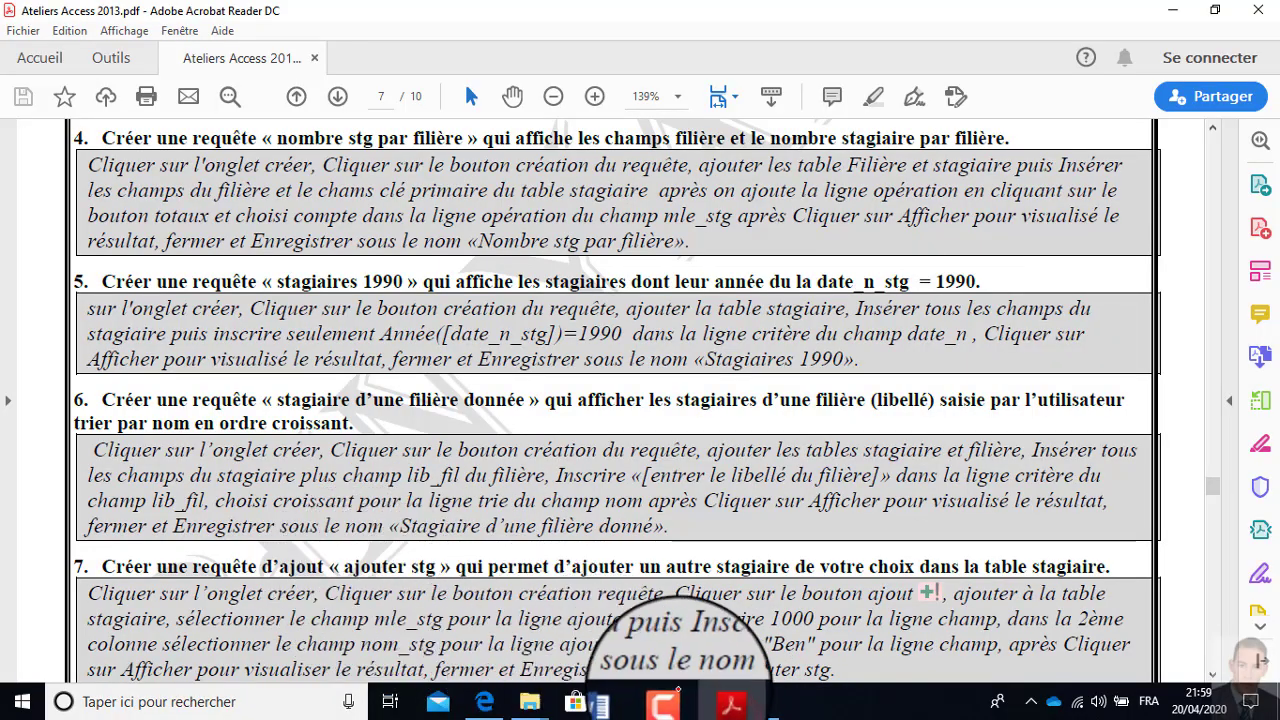
pyautogui.click(760, 701)
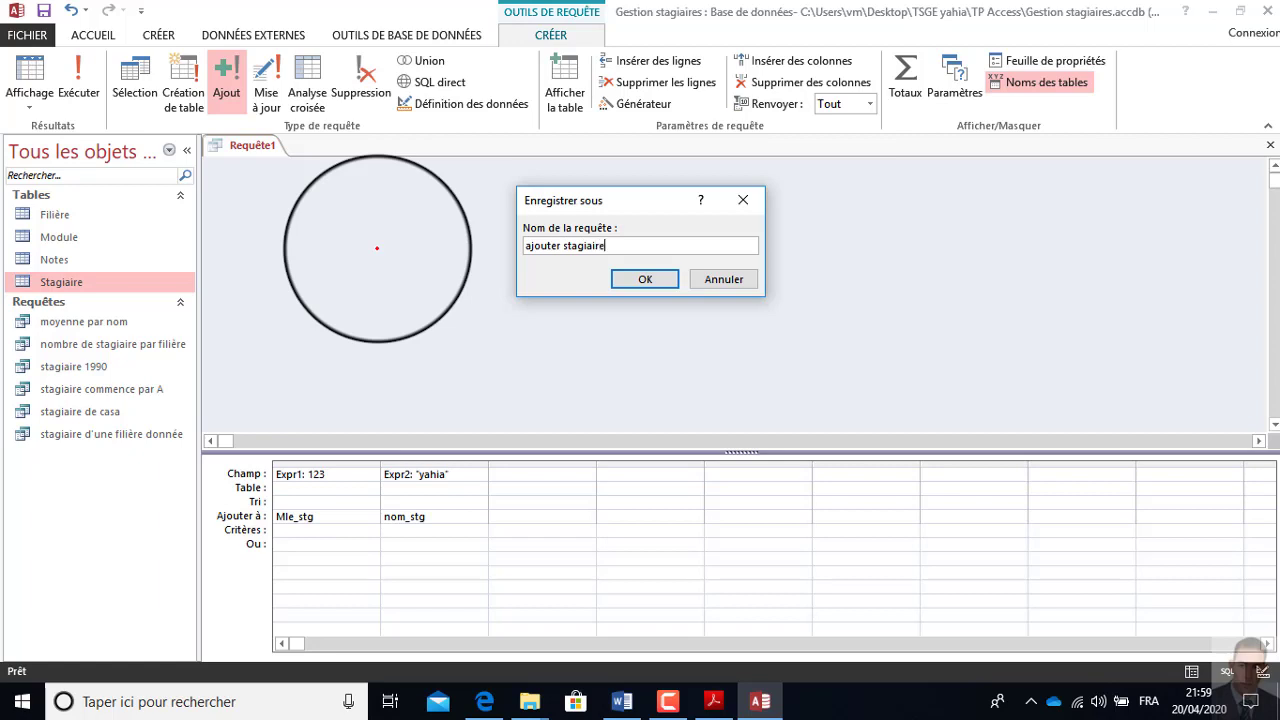
pyautogui.click(645, 279)
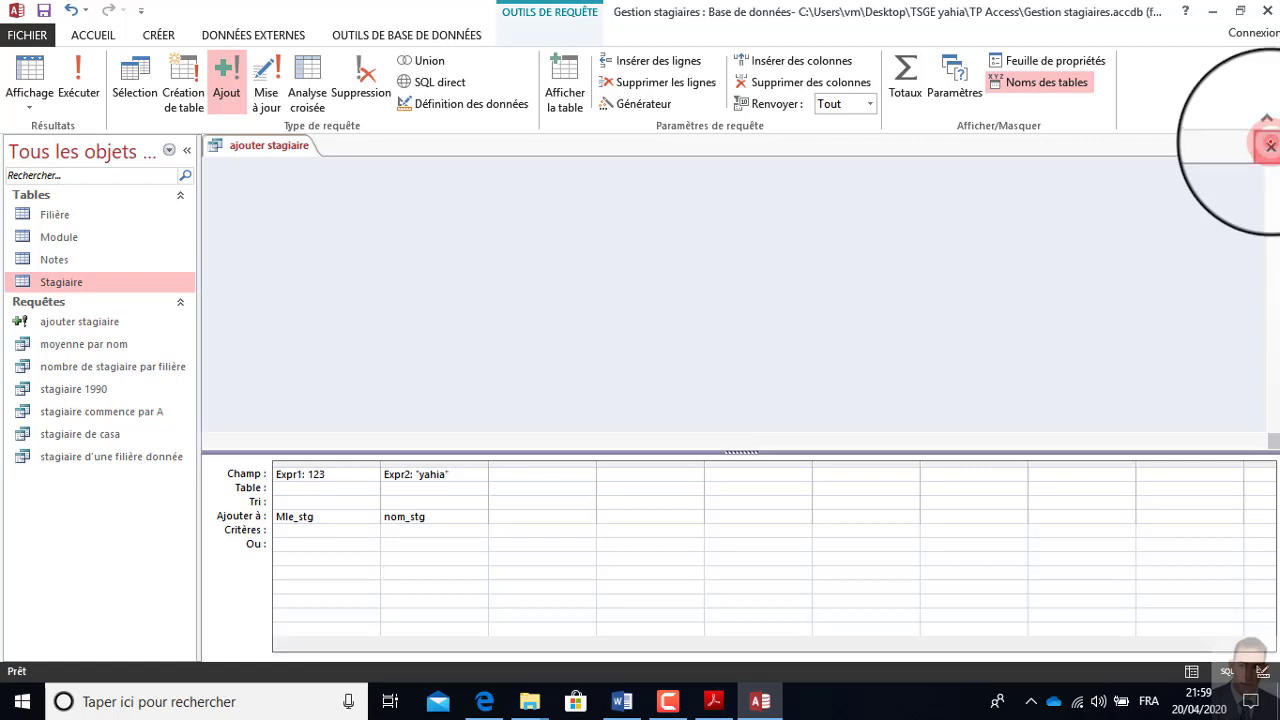
pyautogui.click(1270, 145)
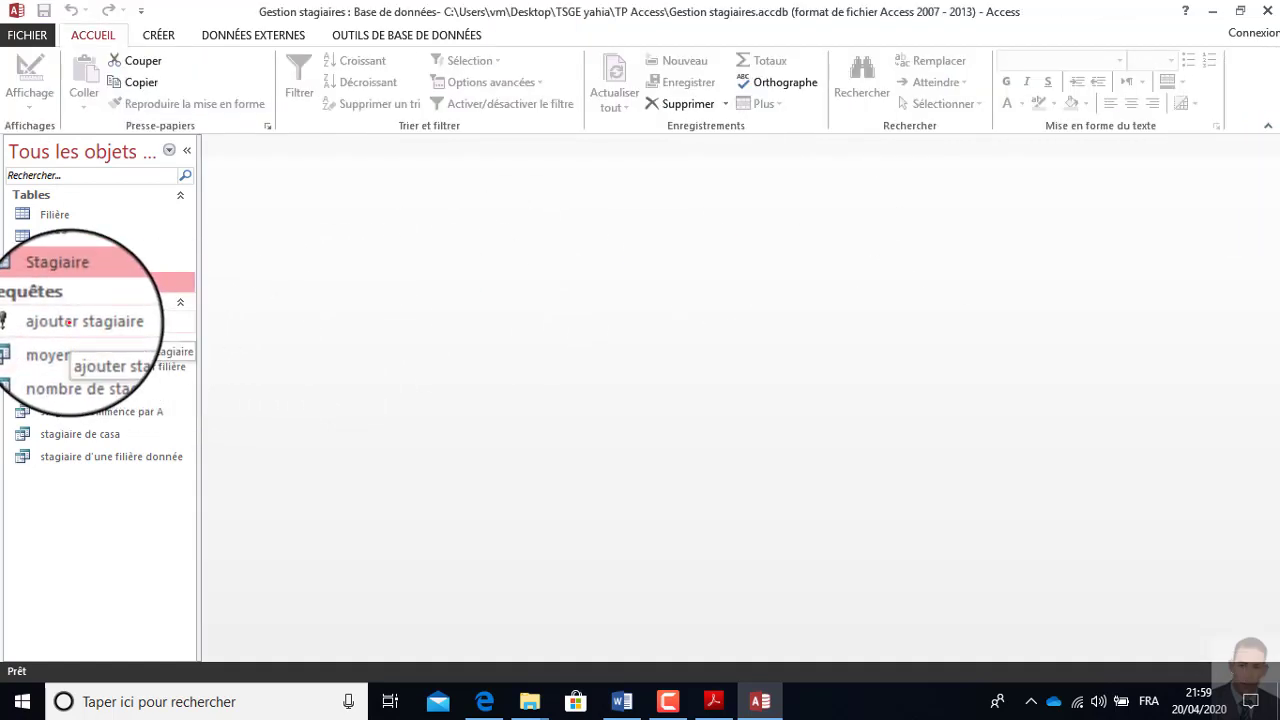
# Reopen the "ajouter stagiaire" query in Design view and try to run it to append the record
pyautogui.click(71, 322)
pyautogui.rightClick(71, 322)
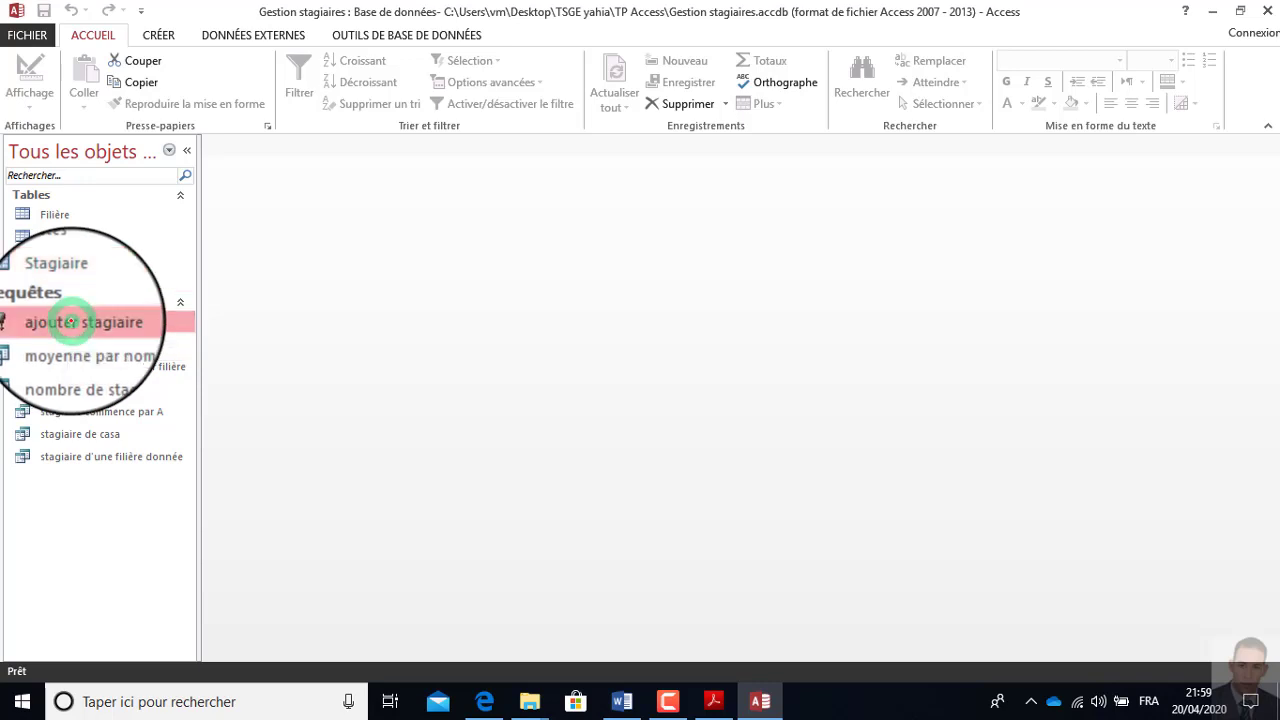
pyautogui.click(136, 351)
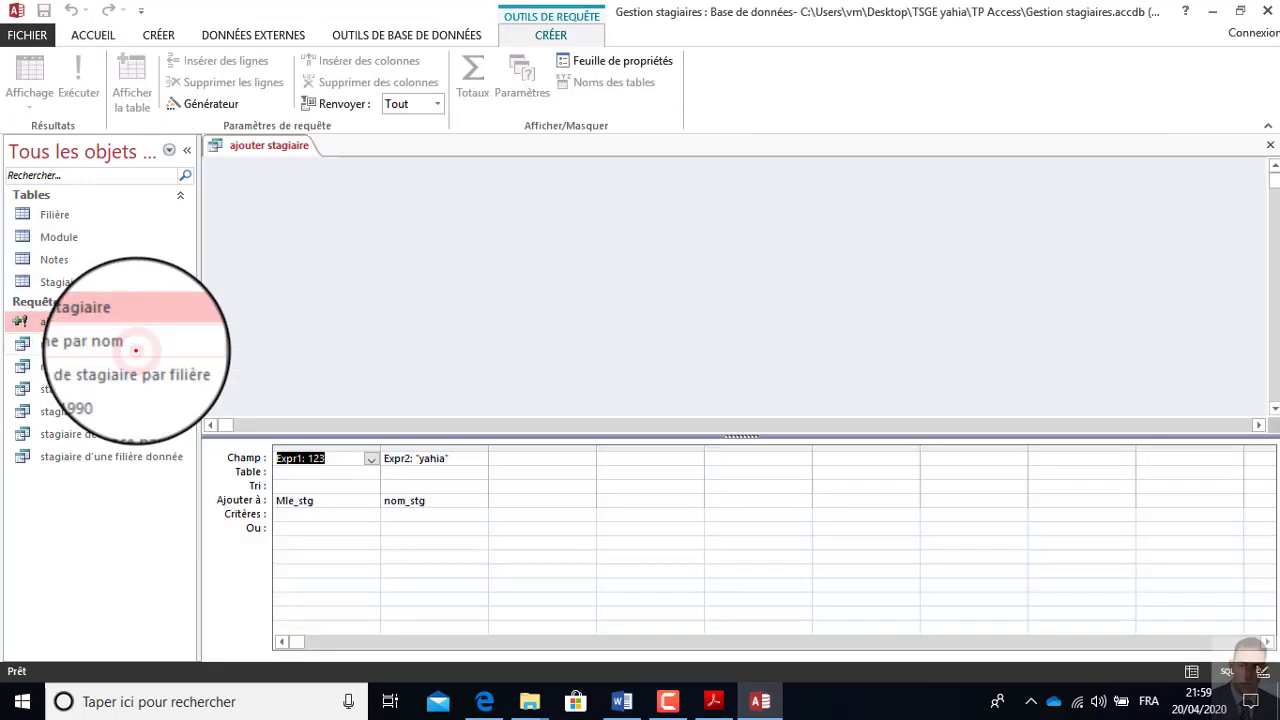
pyautogui.click(78, 72)
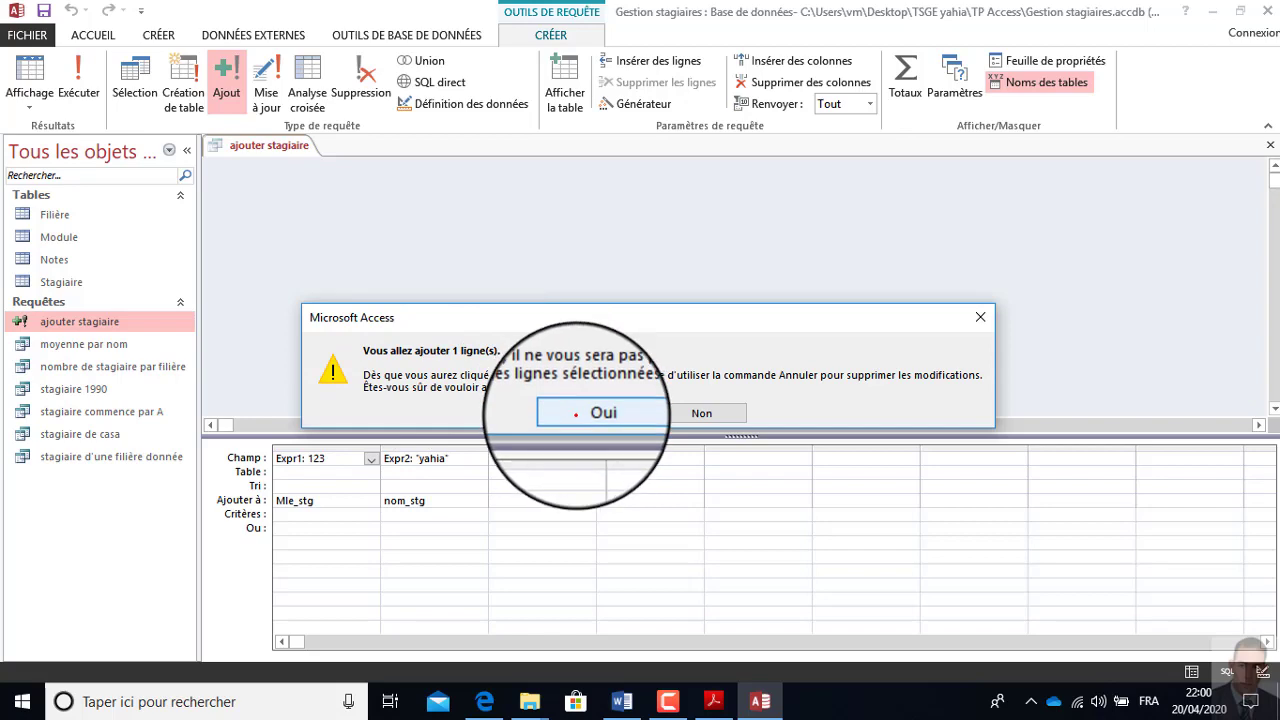
pyautogui.click(580, 412)
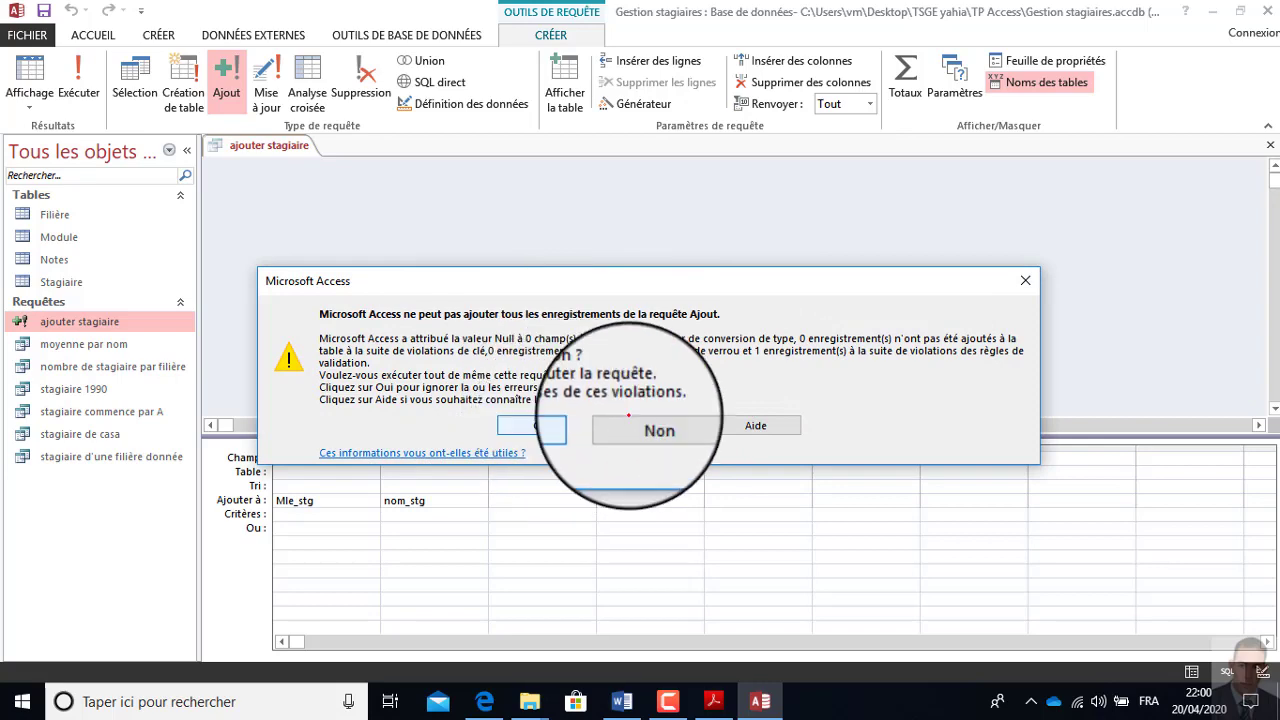
pyautogui.click(1027, 281)
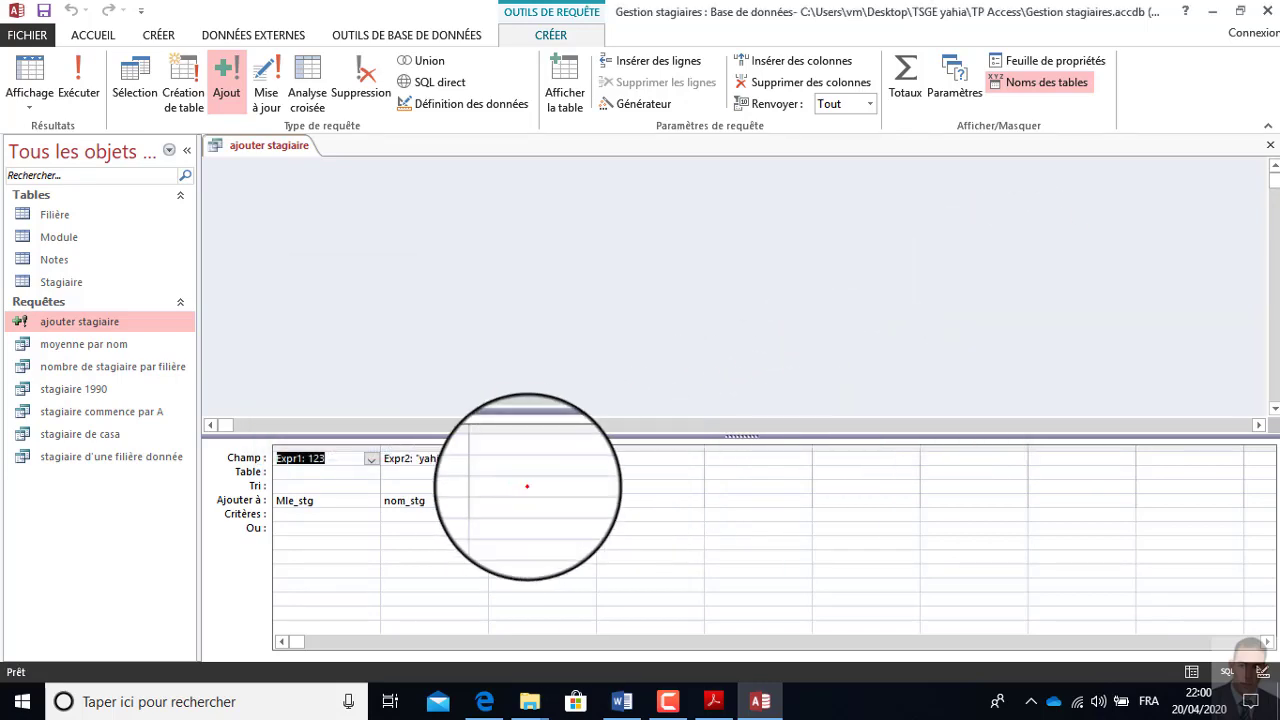
# Open the Stagiaire table to check whether the new trainee's record is there
pyautogui.click(94, 283)
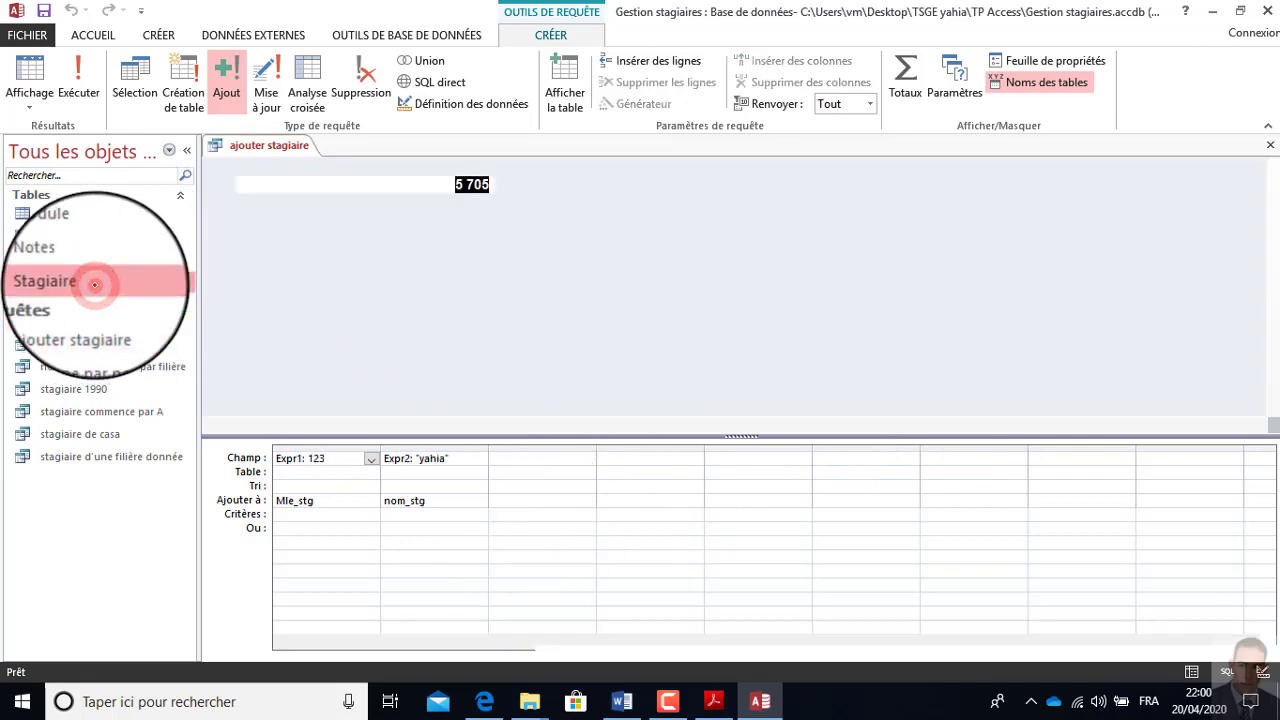
pyautogui.doubleClick(94, 283)
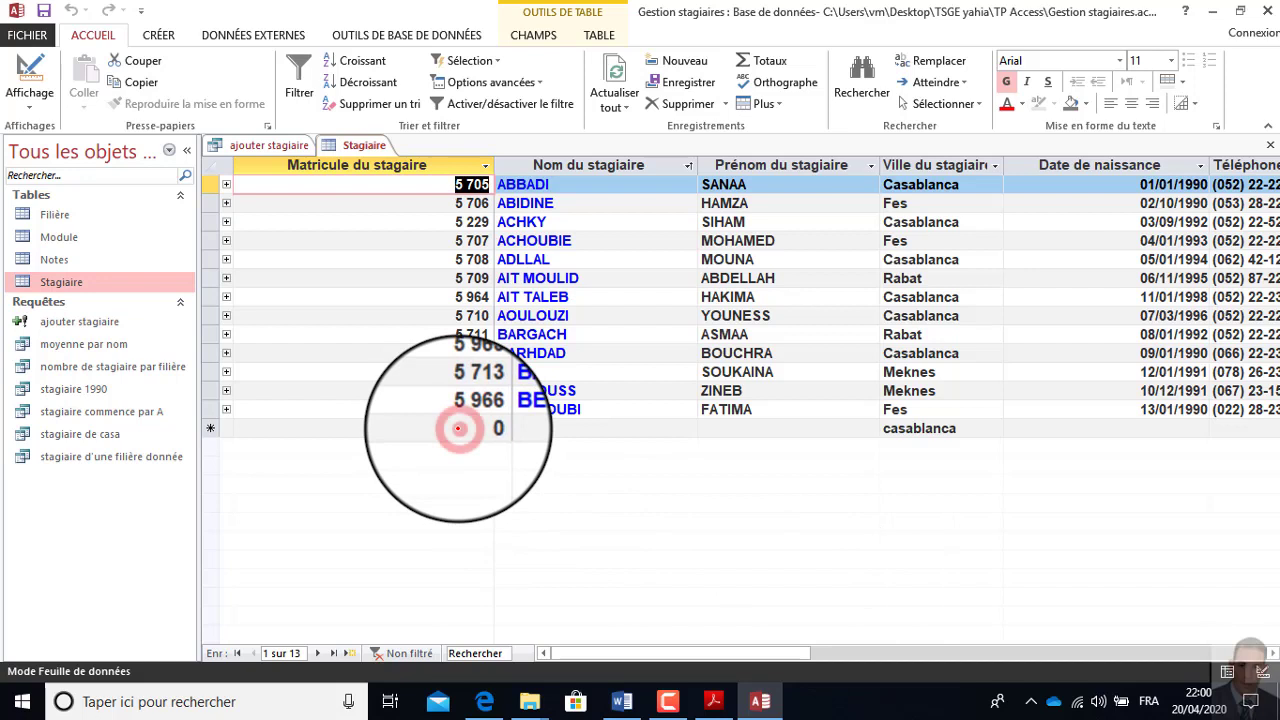
# Examine the default program number in the empty new-record row of the Stagiaire table
pyautogui.click(458, 428)
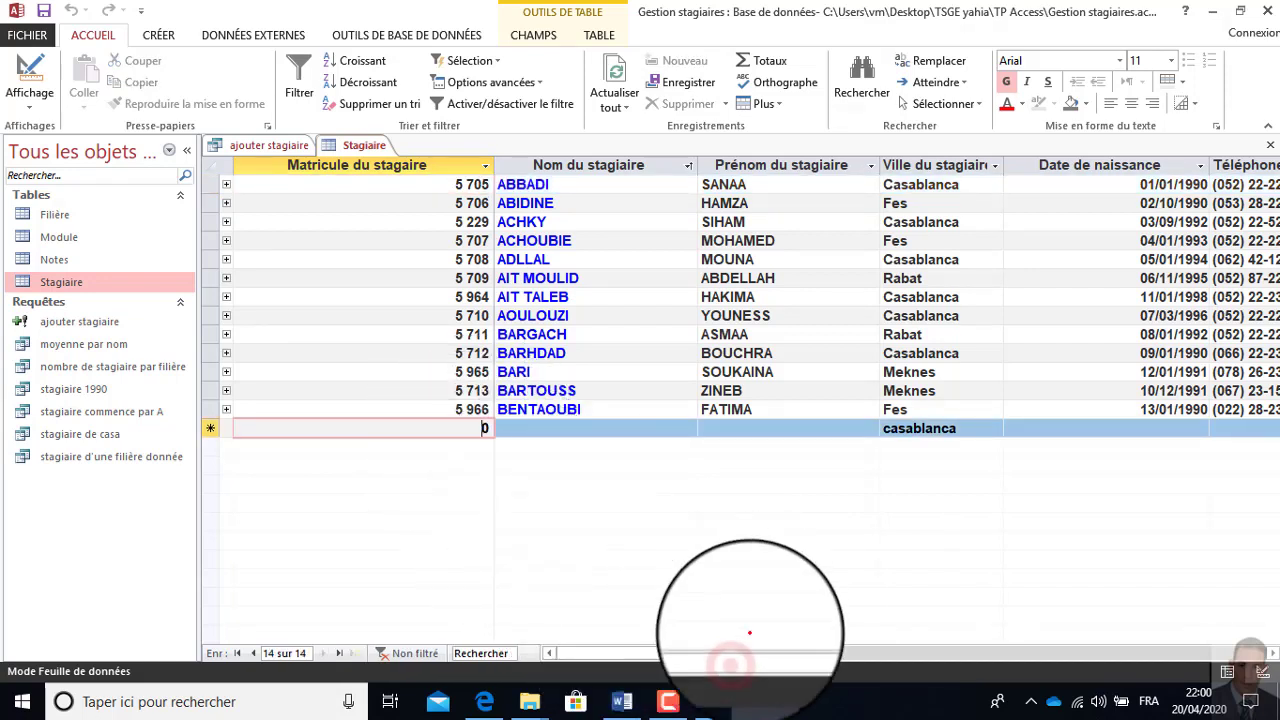
pyautogui.moveTo(737, 654); pyautogui.dragTo(943, 610)
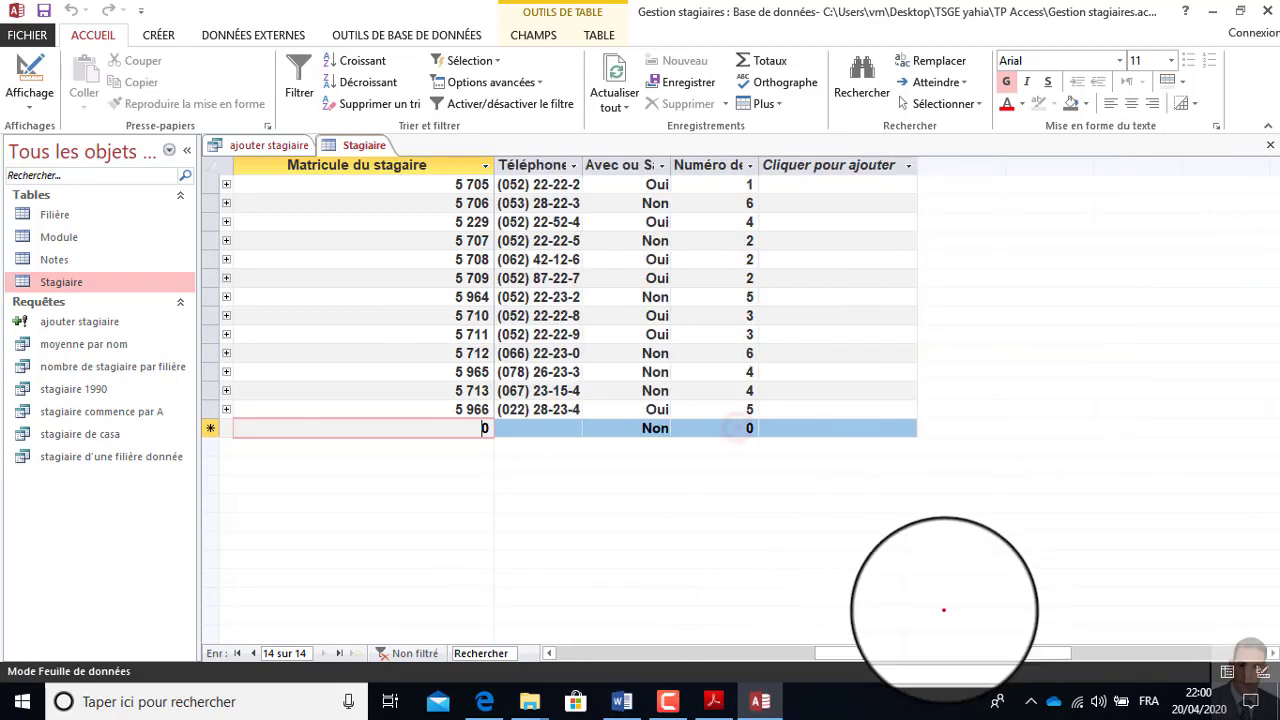
pyautogui.click(737, 428)
pyautogui.moveTo(737, 428); pyautogui.dragTo(750, 428)
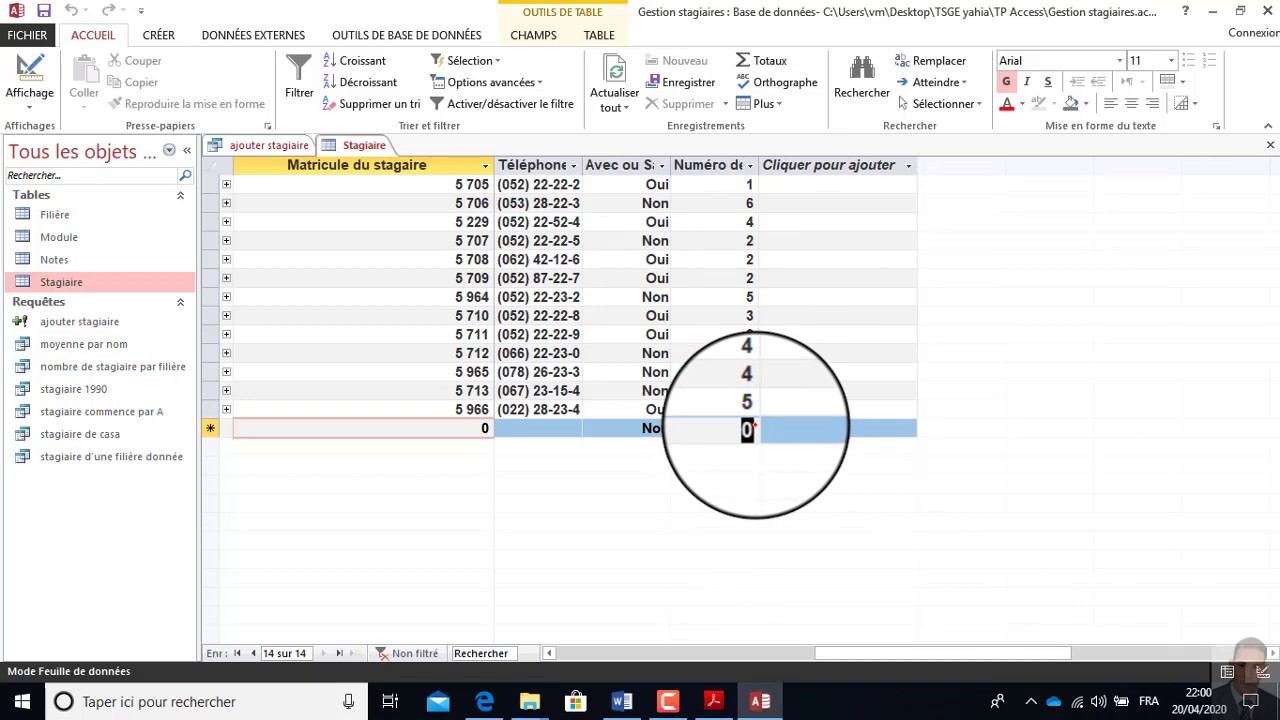
# Open the Filière table to compare its program numbers with that default, and close both the Filière and Stagiaire tables
pyautogui.click(83, 210)
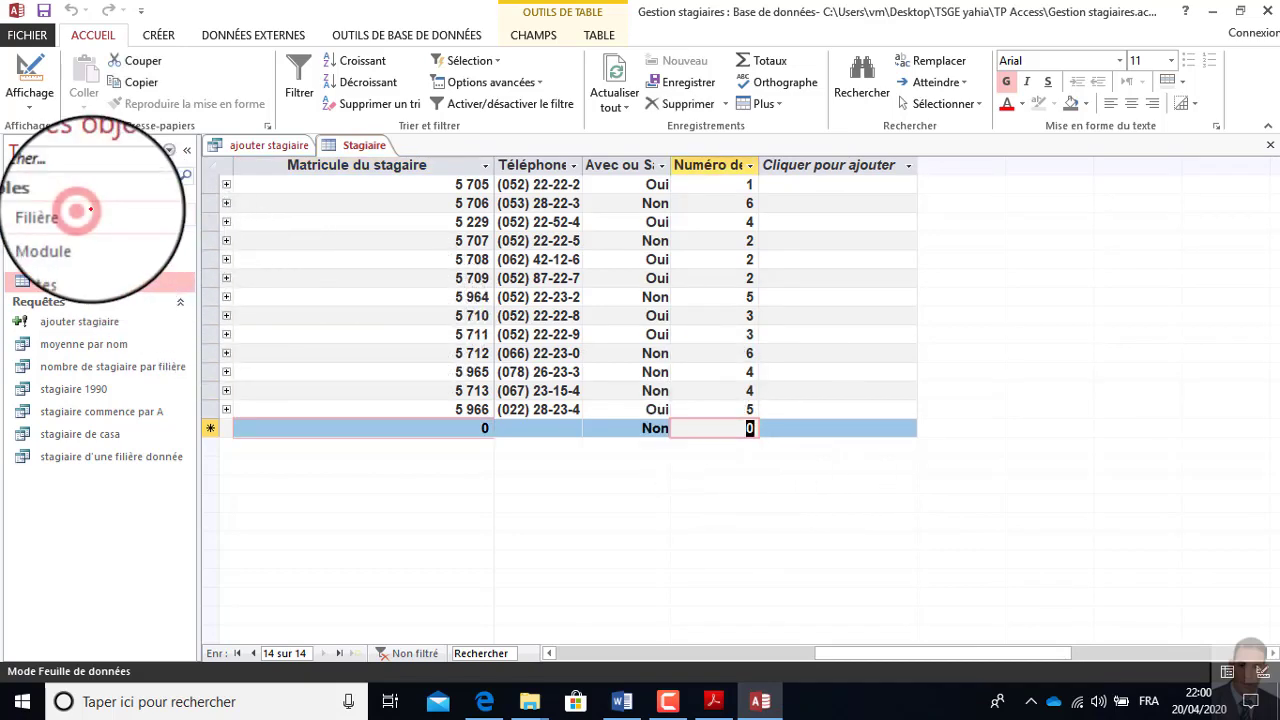
pyautogui.doubleClick(83, 210)
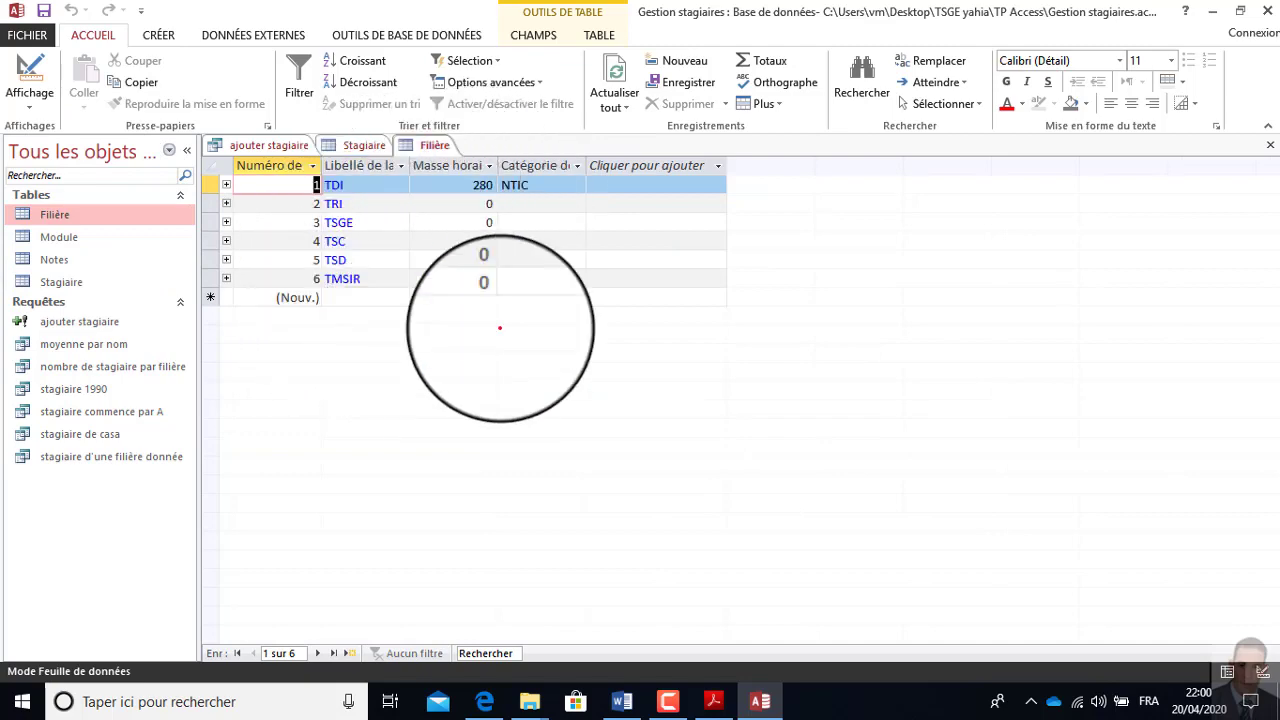
pyautogui.click(1270, 146)
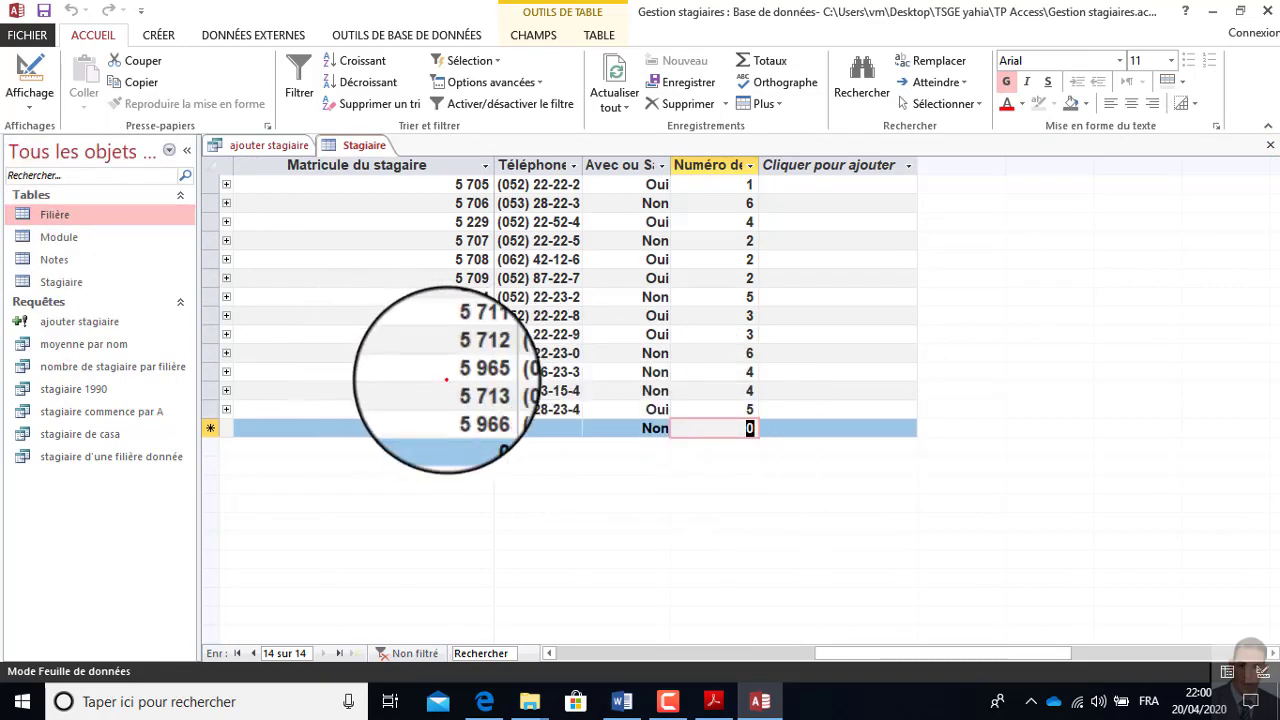
pyautogui.click(1268, 145)
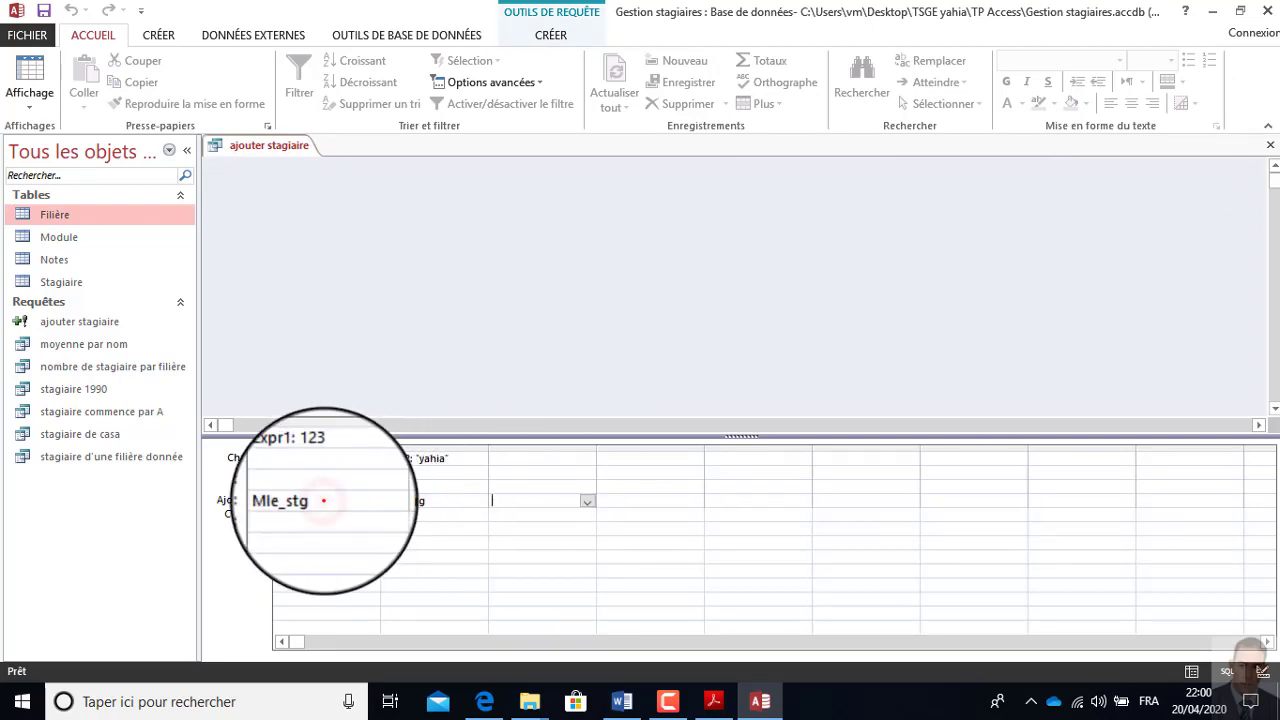
# Add num_fil as the third field to append to, with the value 1, checking the valid program numbers in the Filière table
pyautogui.click(564, 503)
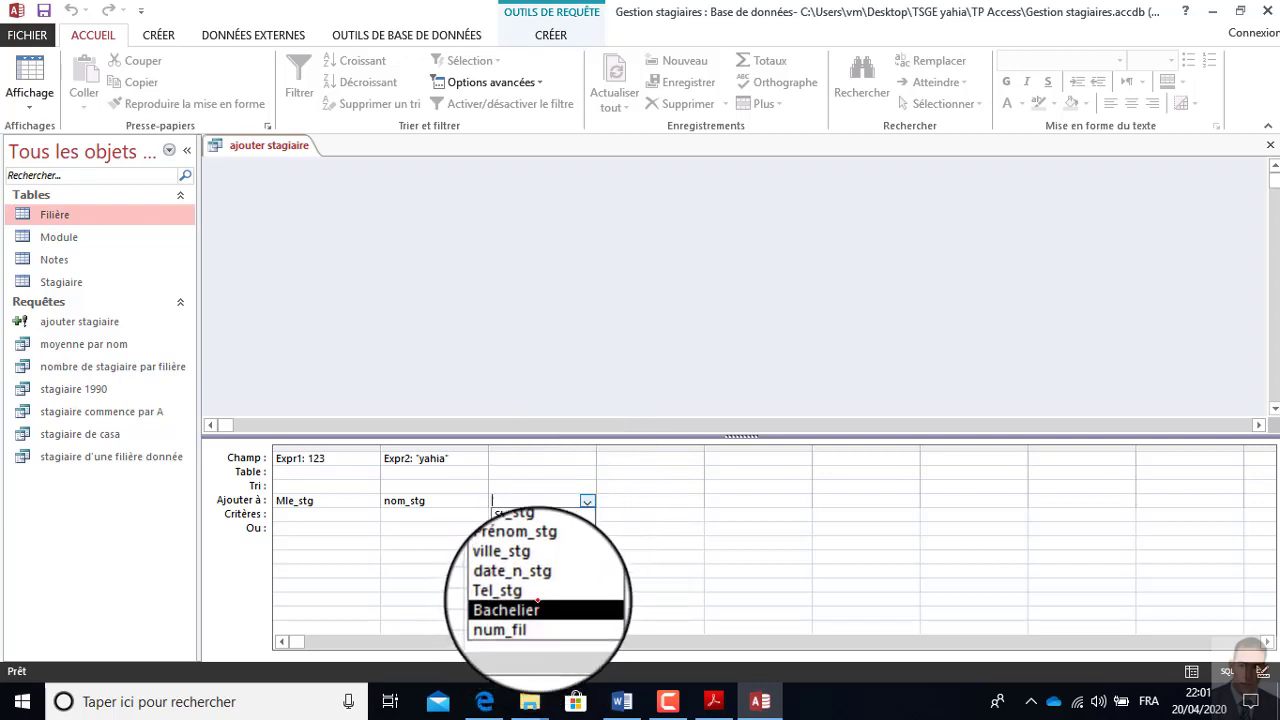
pyautogui.click(531, 620)
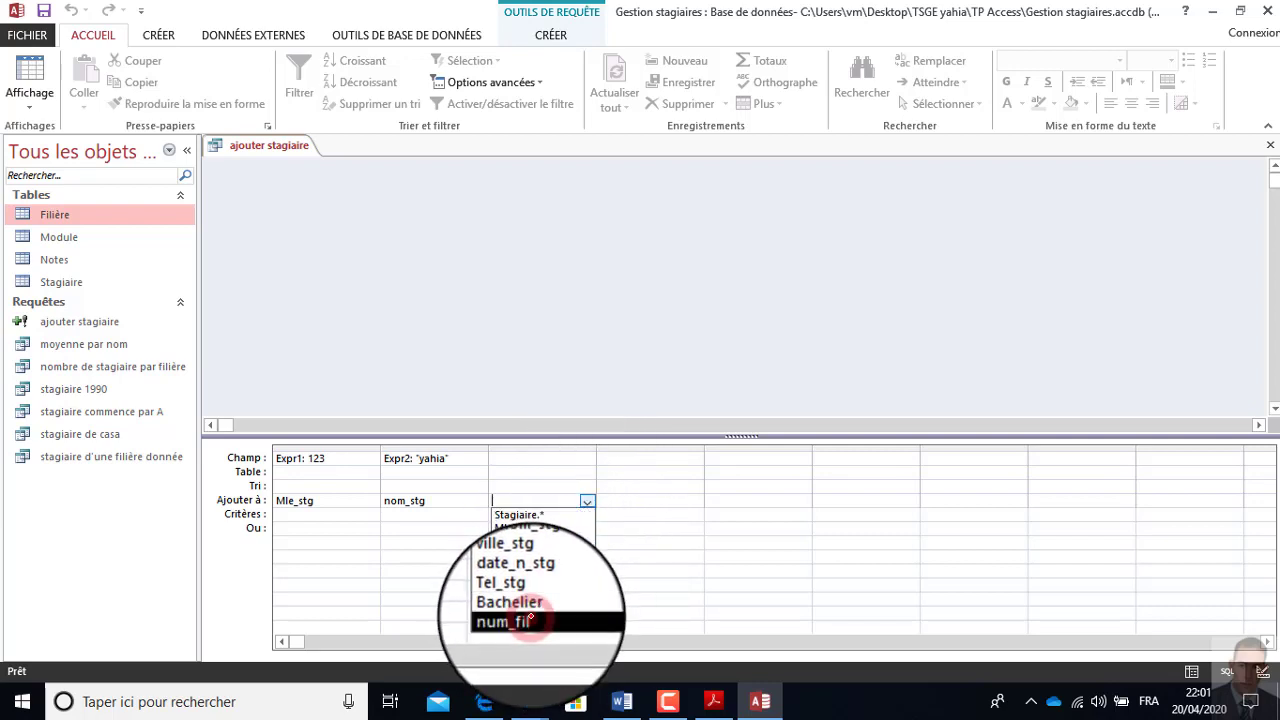
pyautogui.click(551, 459)
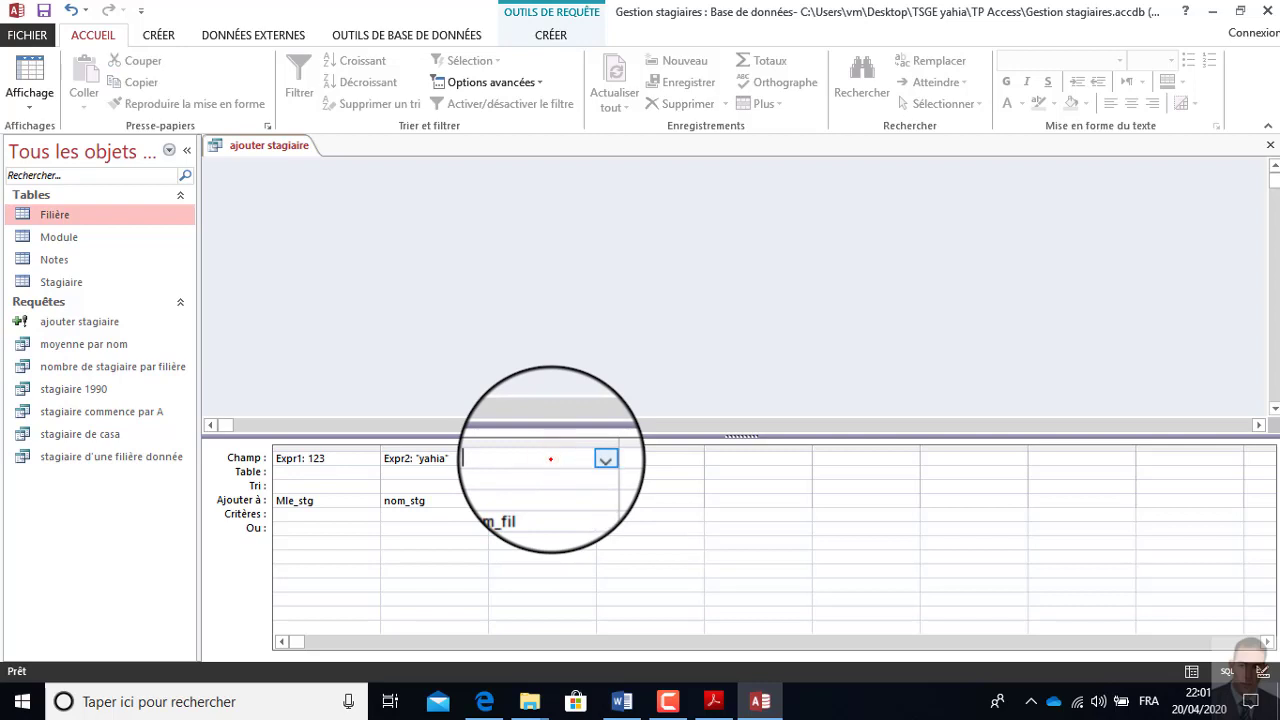
pyautogui.click(62, 214)
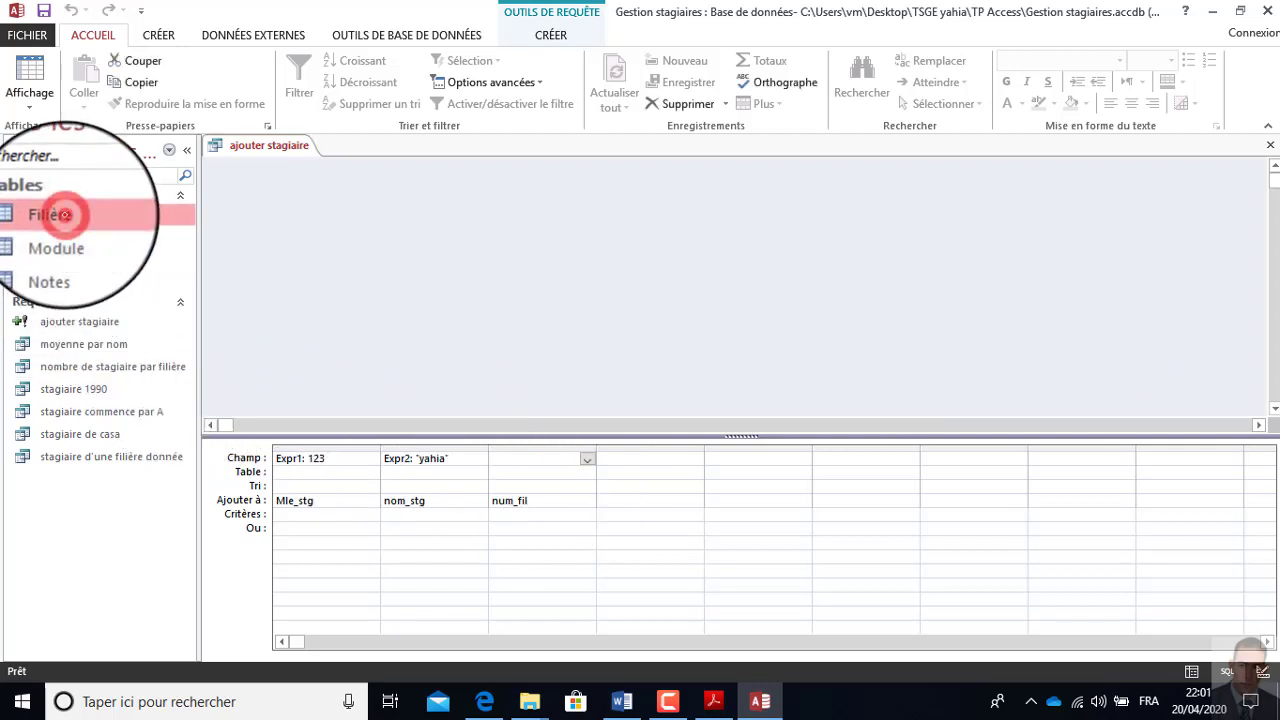
pyautogui.doubleClick(62, 214)
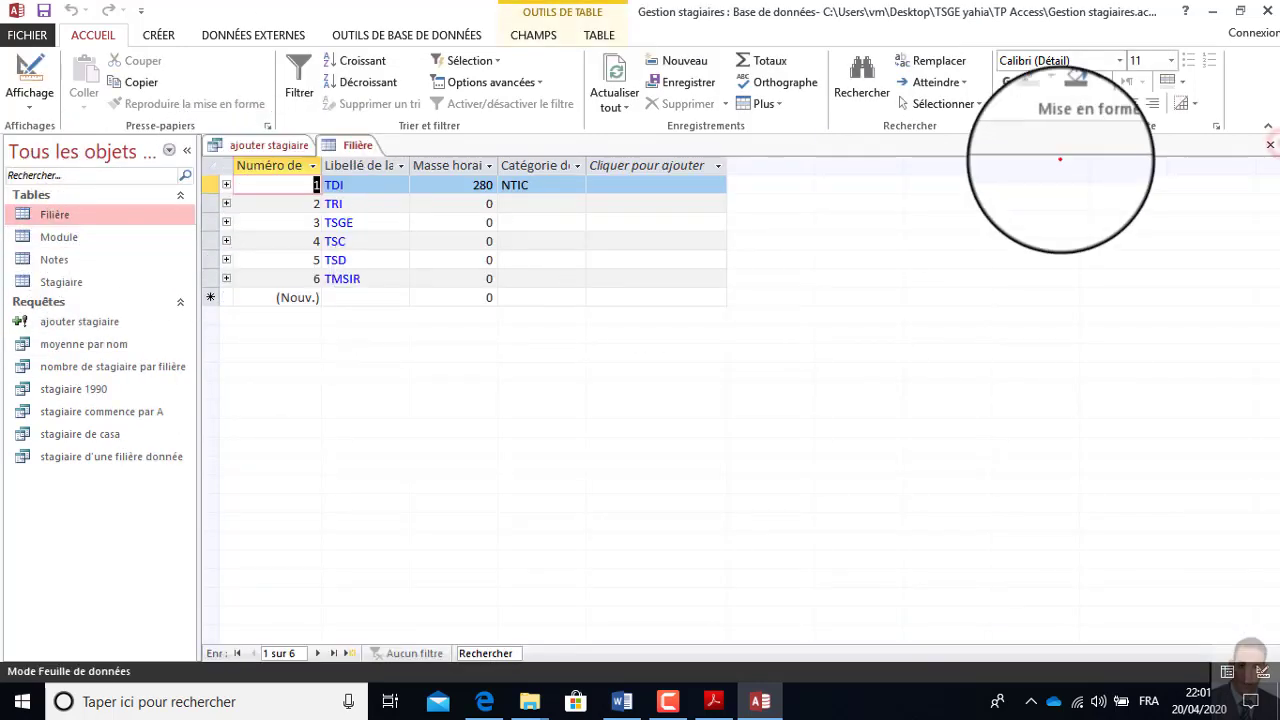
pyautogui.click(1270, 145)
pyautogui.click(553, 458)
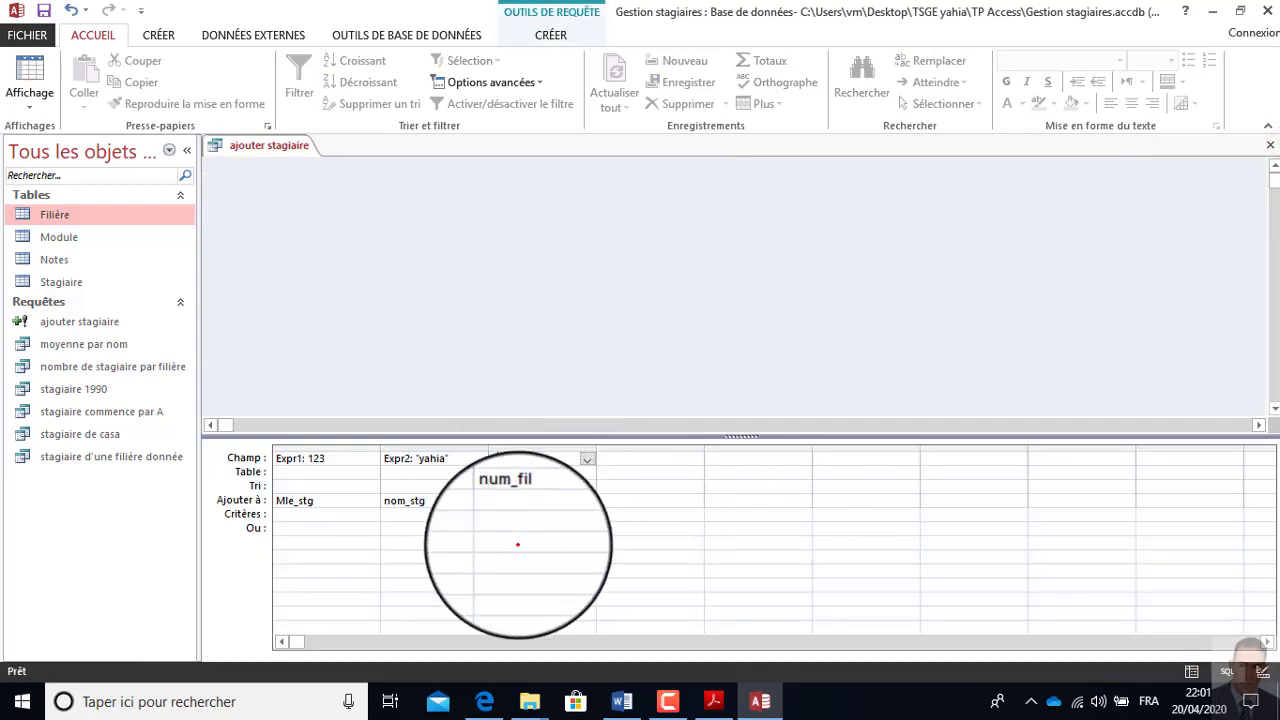
# Save and run the append query, confirm adding the row, and close the query
pyautogui.click(45, 10)
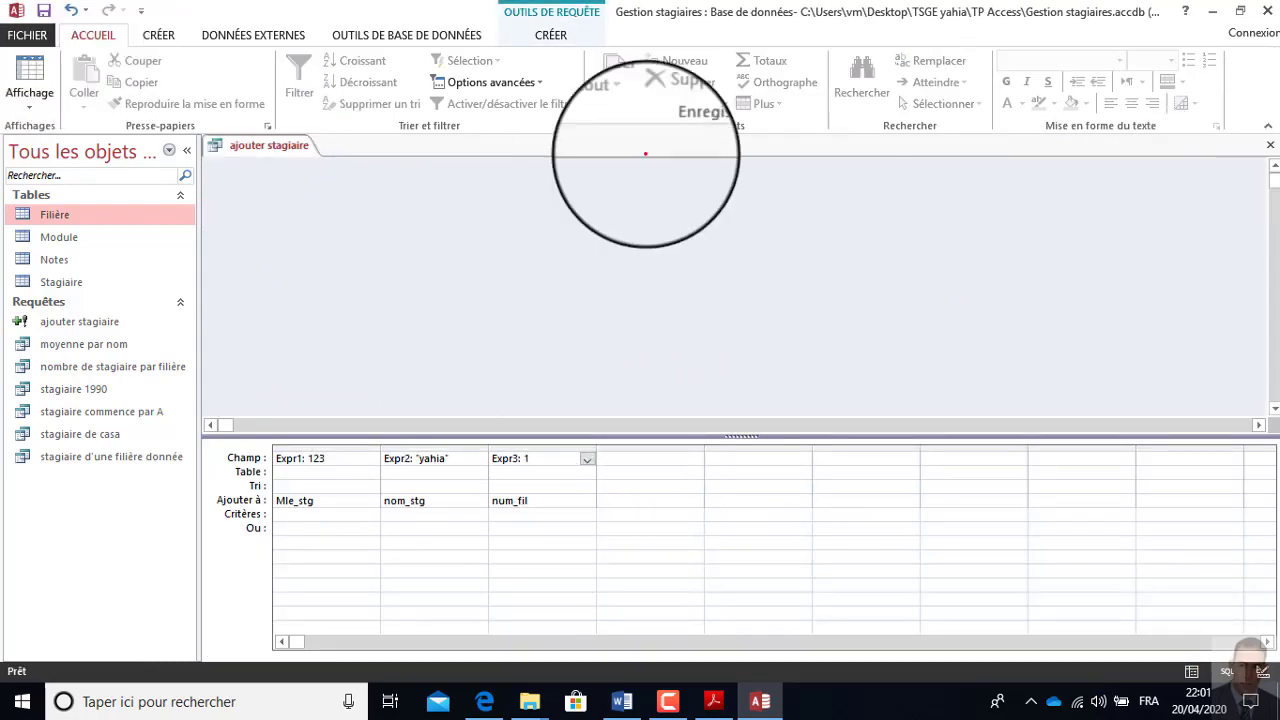
pyautogui.click(158, 35)
pyautogui.click(556, 36)
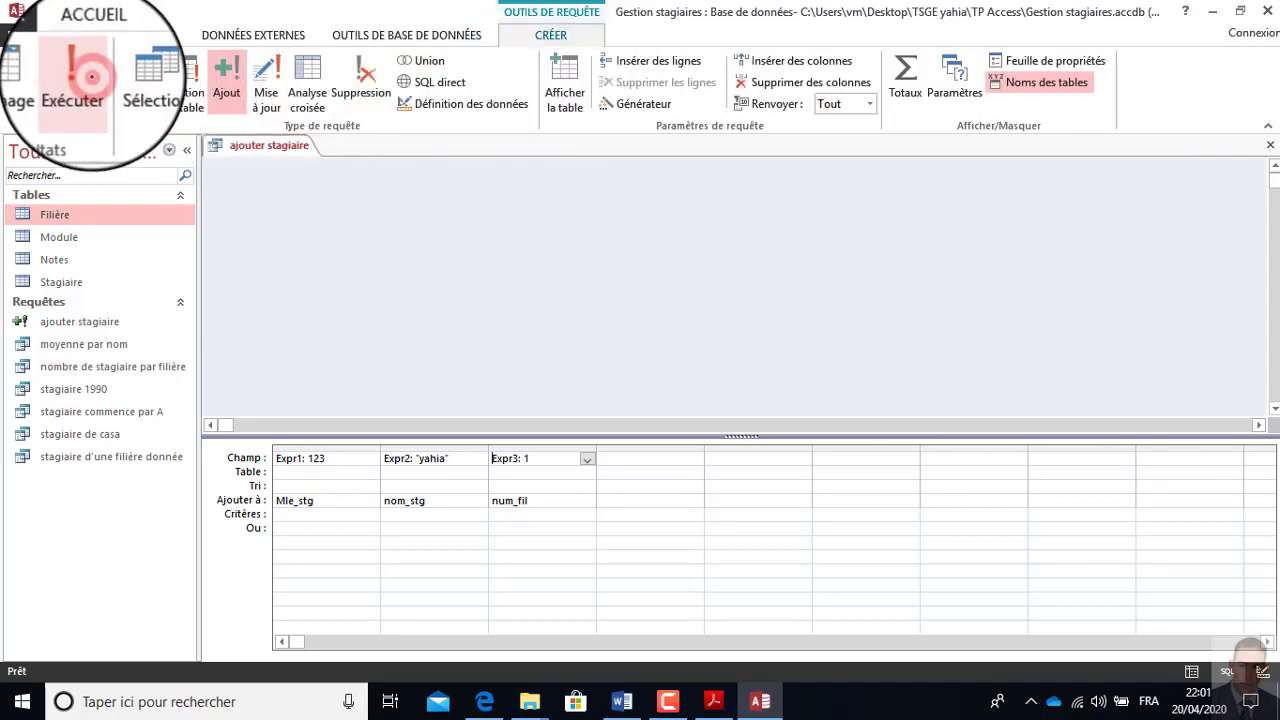
pyautogui.click(85, 78)
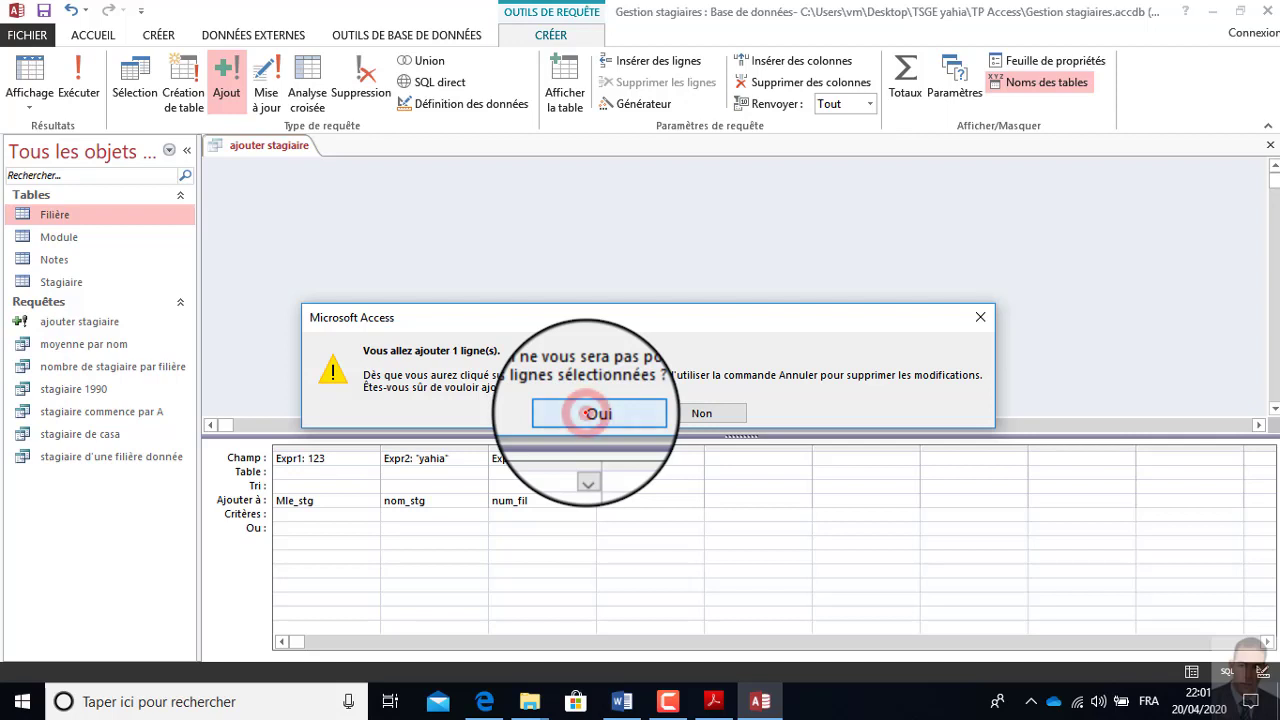
pyautogui.click(590, 413)
pyautogui.click(1270, 138)
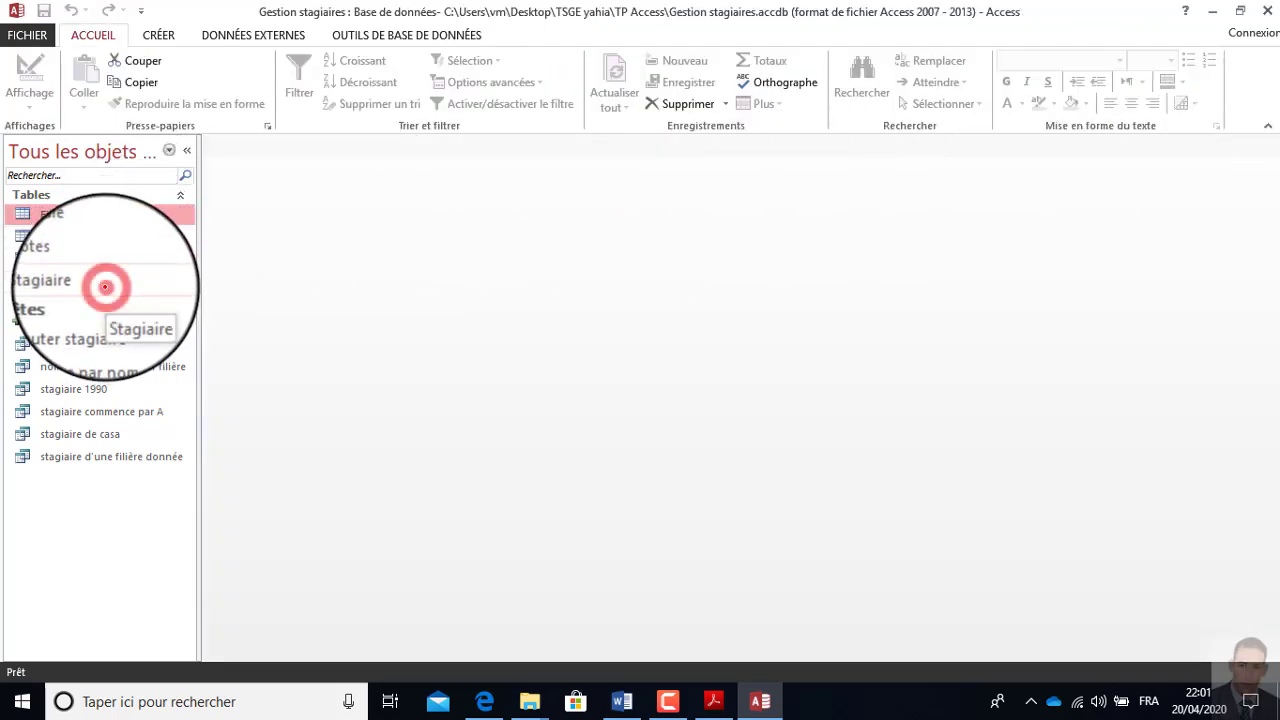
# Check the new trainee's record in the Stagiaire table, from the number and name to the program number, and close the table
pyautogui.doubleClick(105, 287)
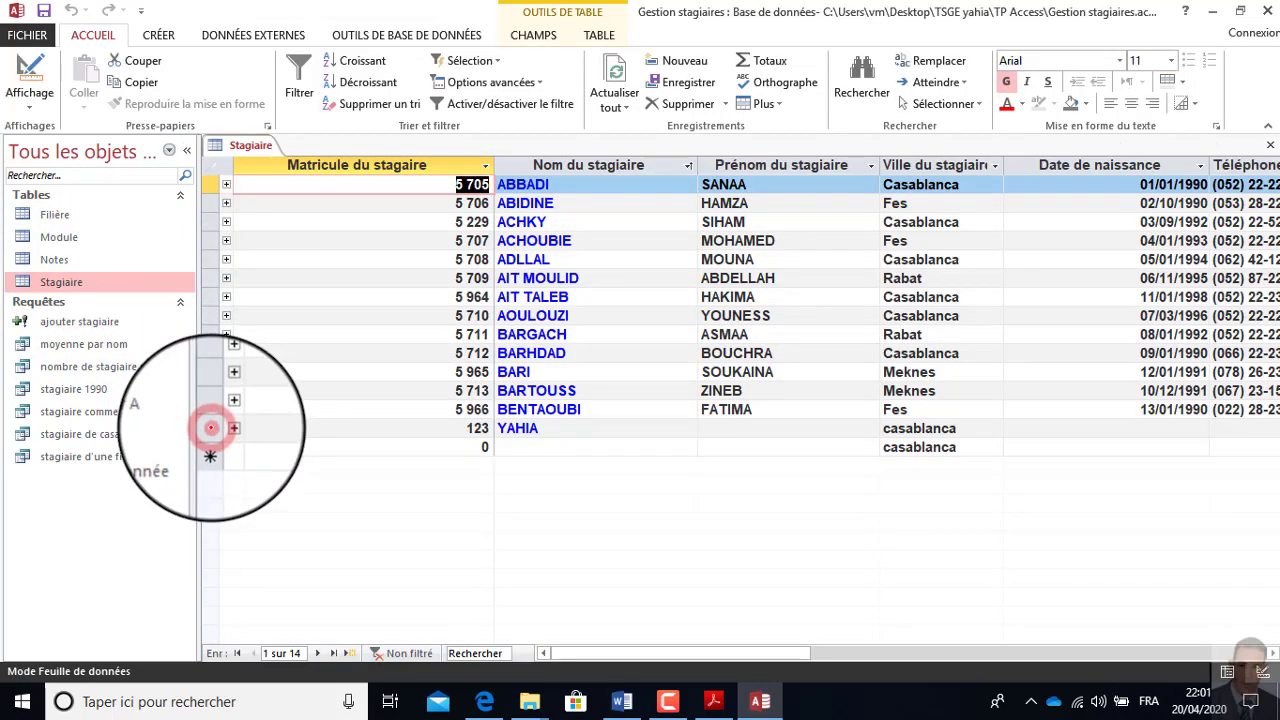
pyautogui.click(211, 428)
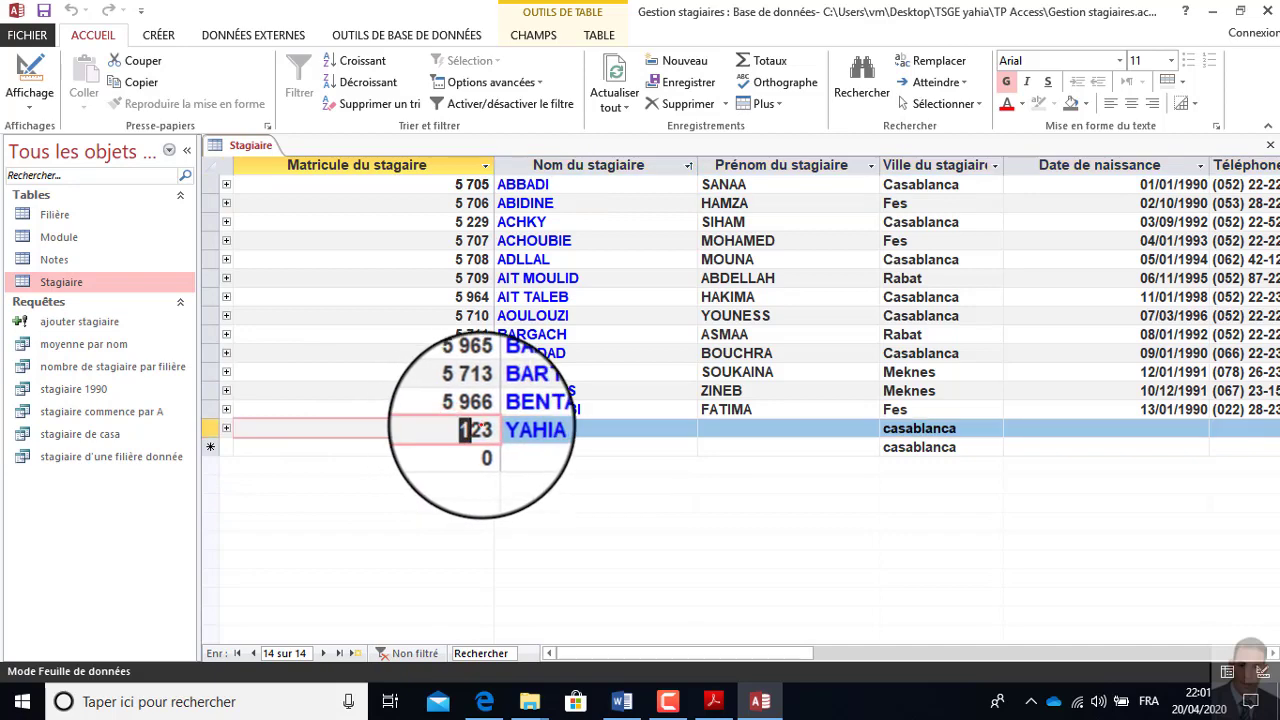
pyautogui.click(457, 427)
pyautogui.moveTo(562, 434); pyautogui.dragTo(502, 428)
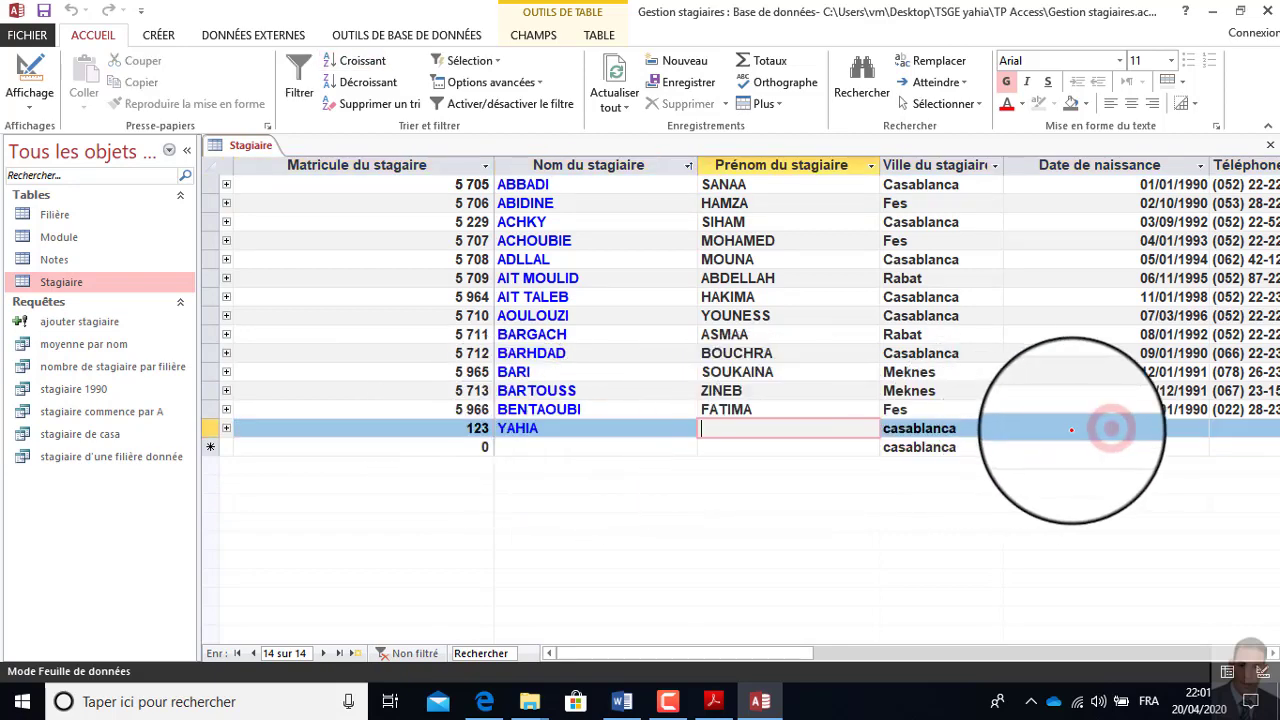
pyautogui.click(1094, 428)
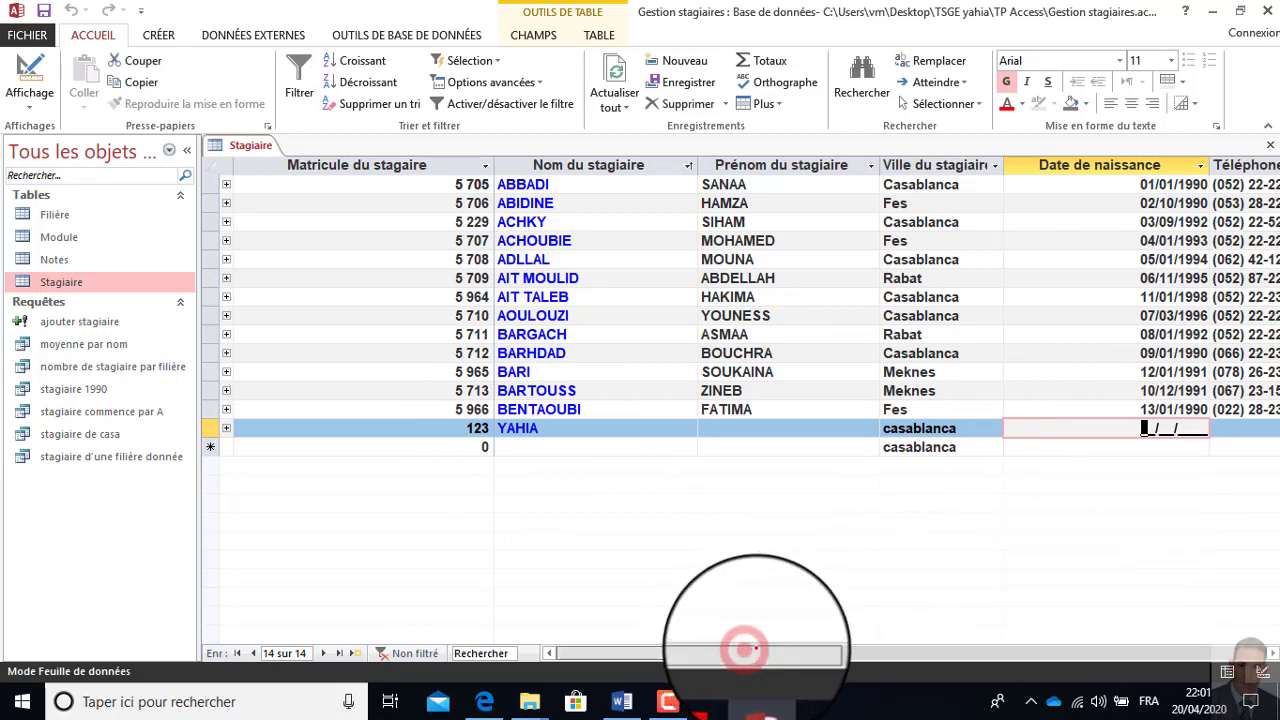
pyautogui.moveTo(742, 643); pyautogui.dragTo(872, 645)
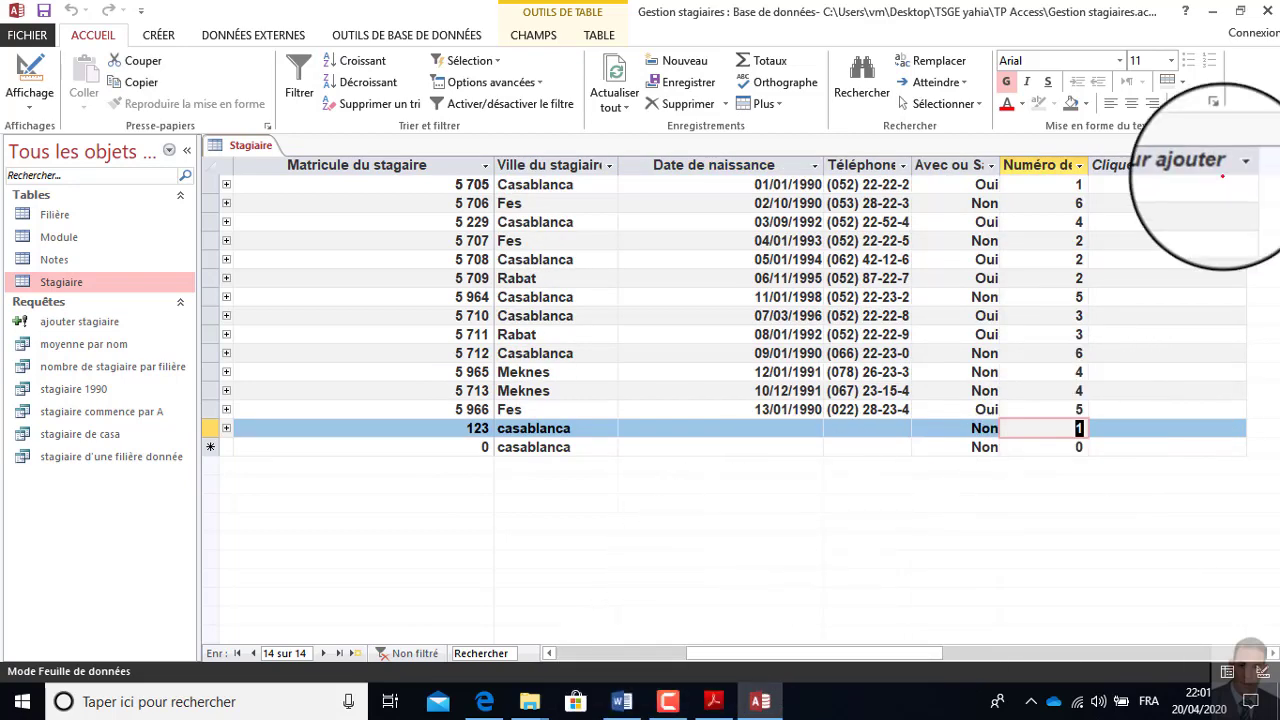
pyautogui.click(1267, 145)
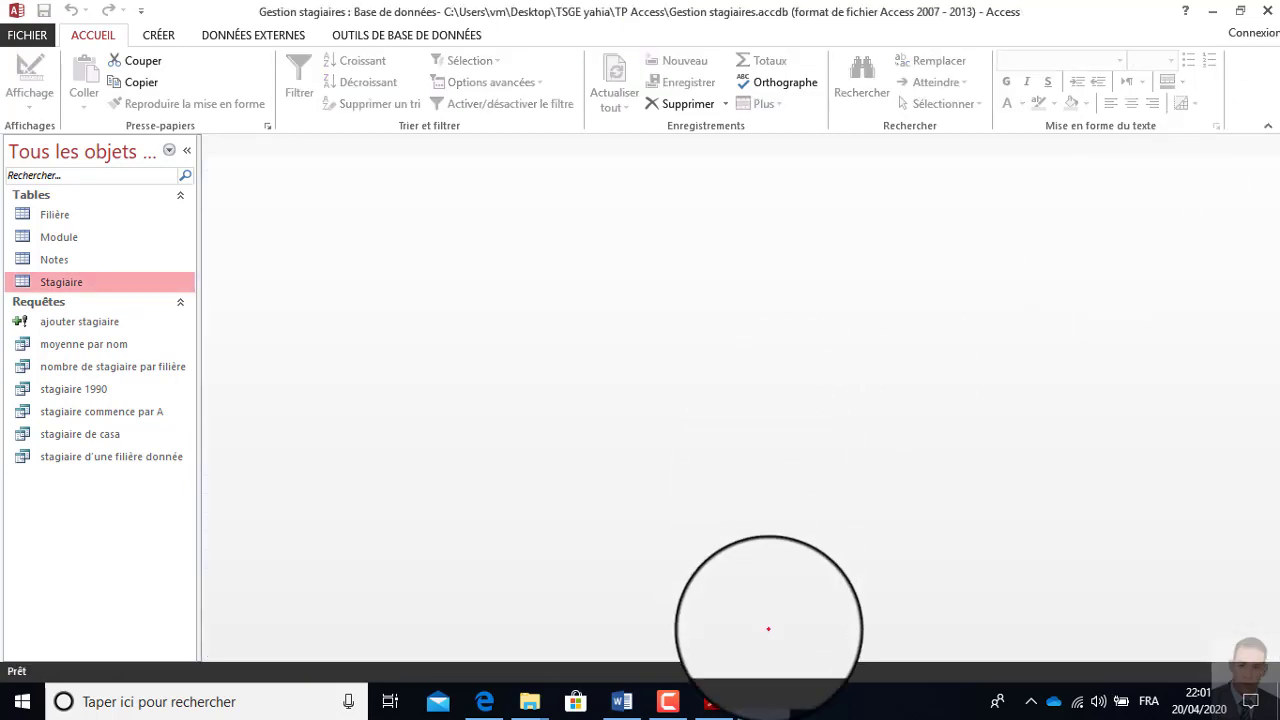
pyautogui.moveTo(712, 698)
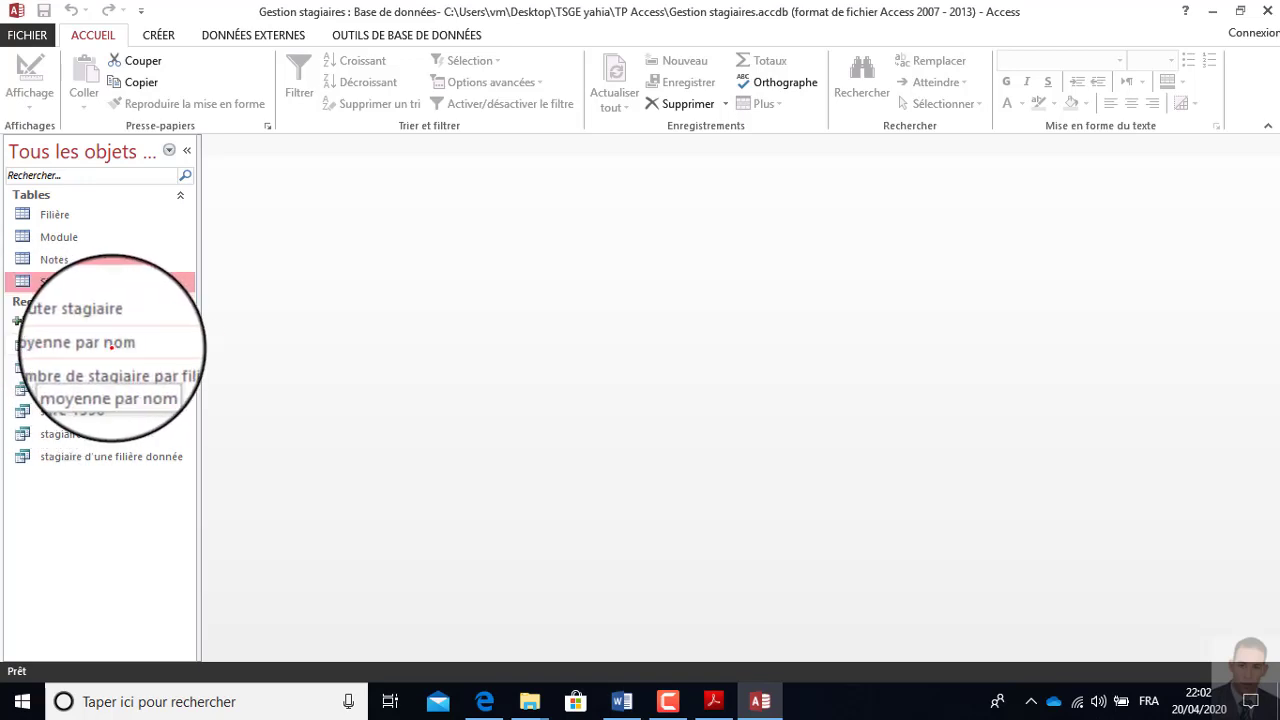
pyautogui.doubleClick(67, 321)
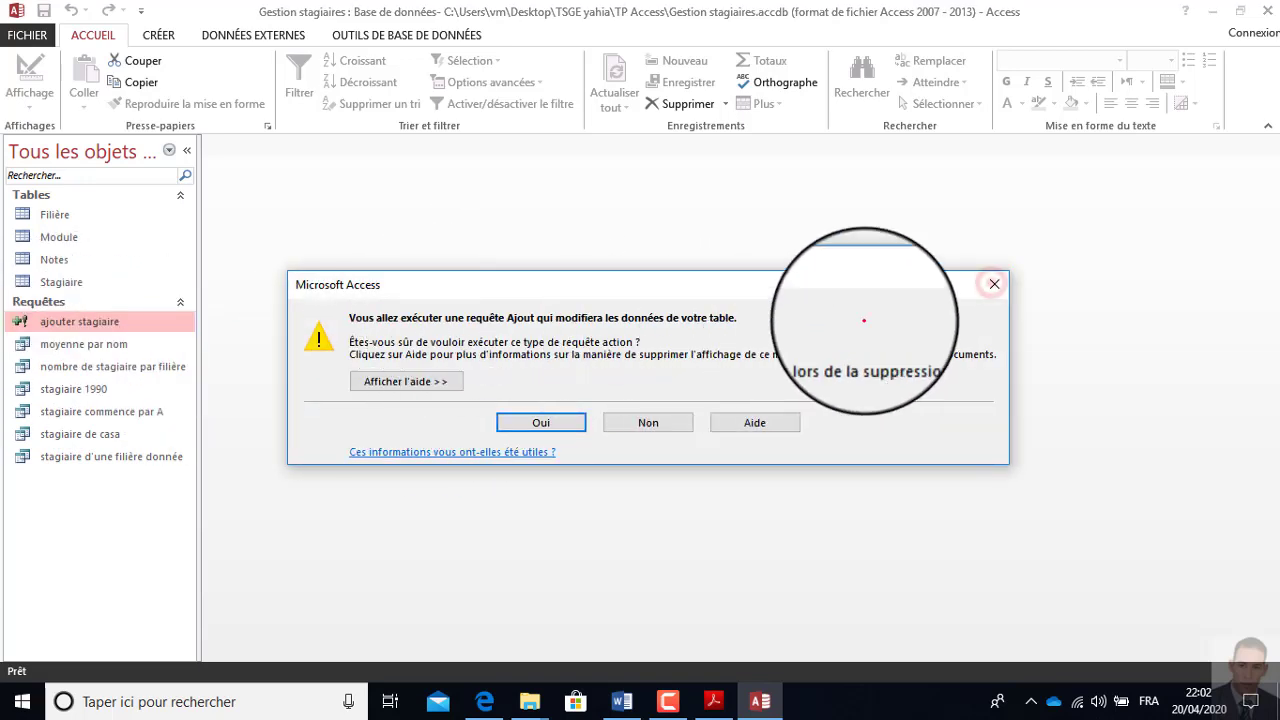
pyautogui.click(994, 284)
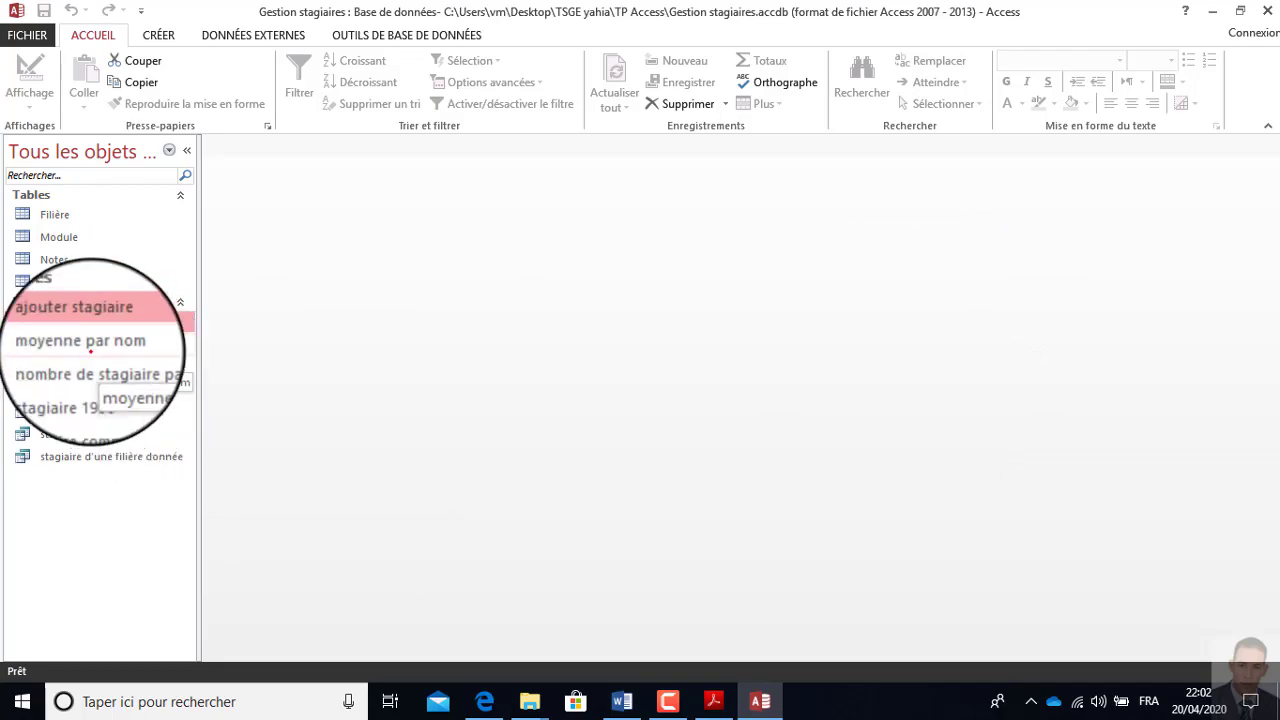
# Switch to the exercise PDF in Acrobat Reader and read exercise 8 about the update query "modifier stg"
pyautogui.click(713, 701)
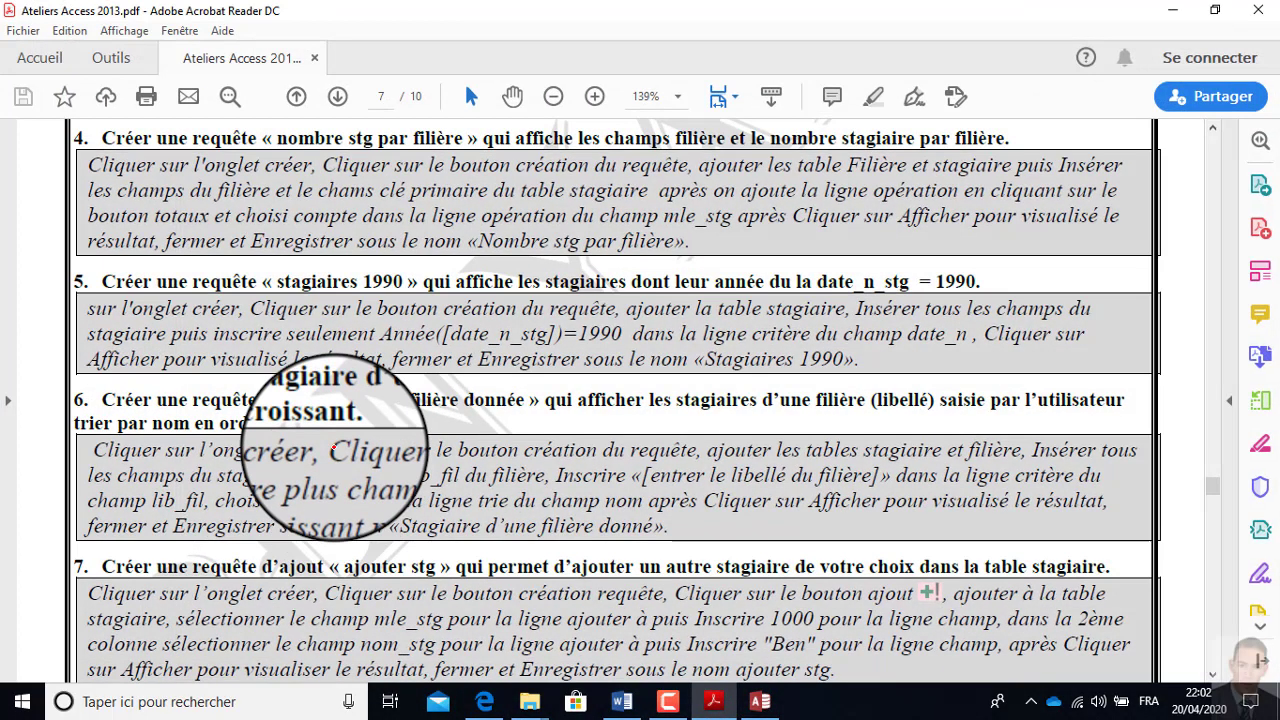
pyautogui.scroll(-2, 230, 510)
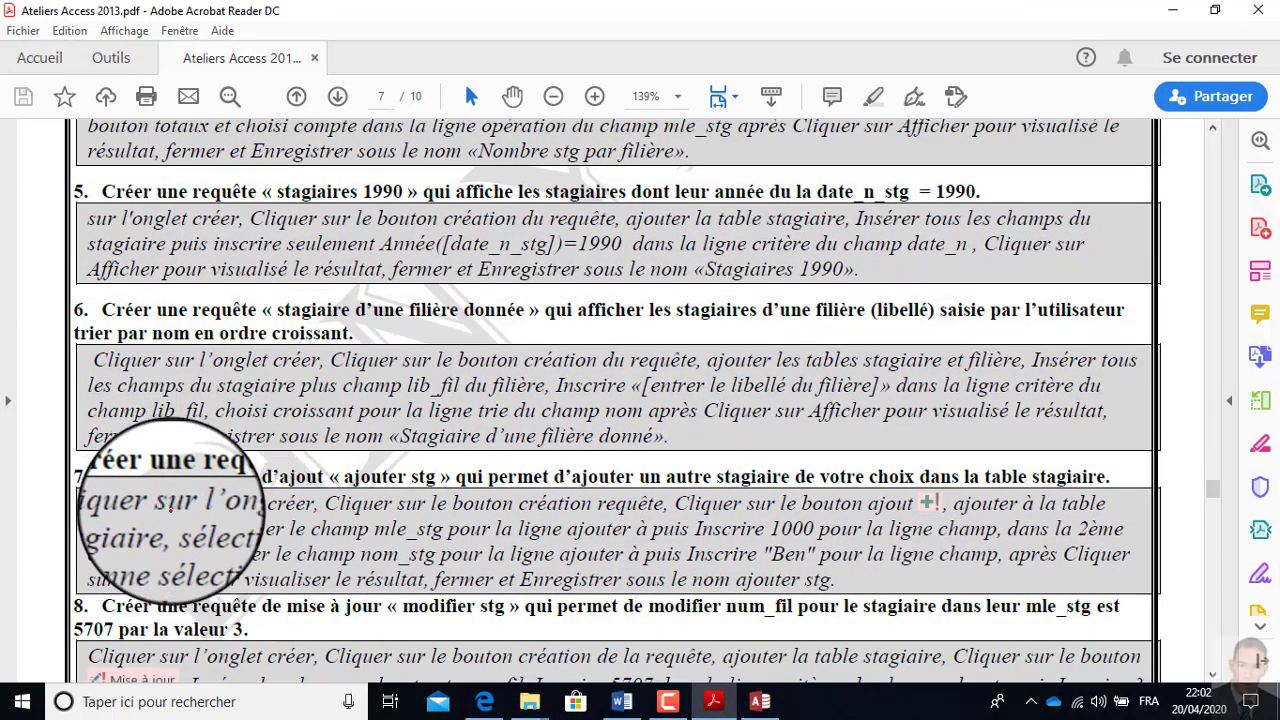
pyautogui.scroll(-1, 170, 500)
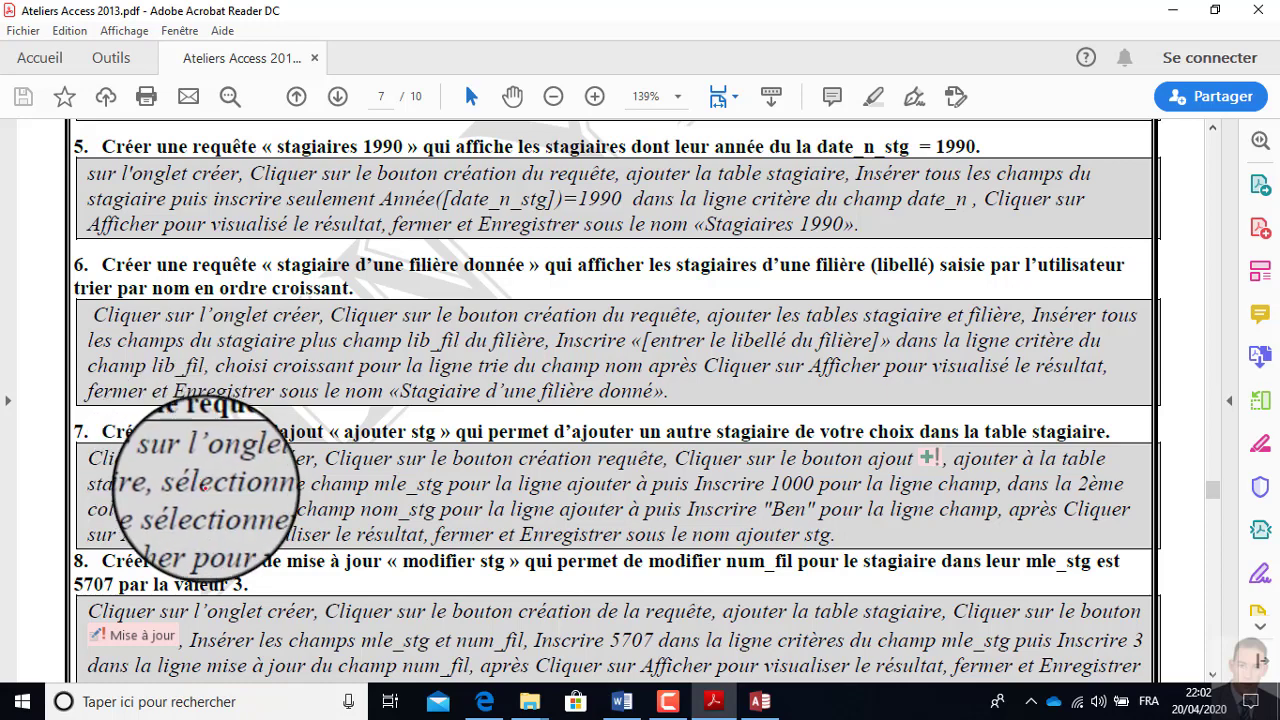
pyautogui.scroll(-1, 180, 510)
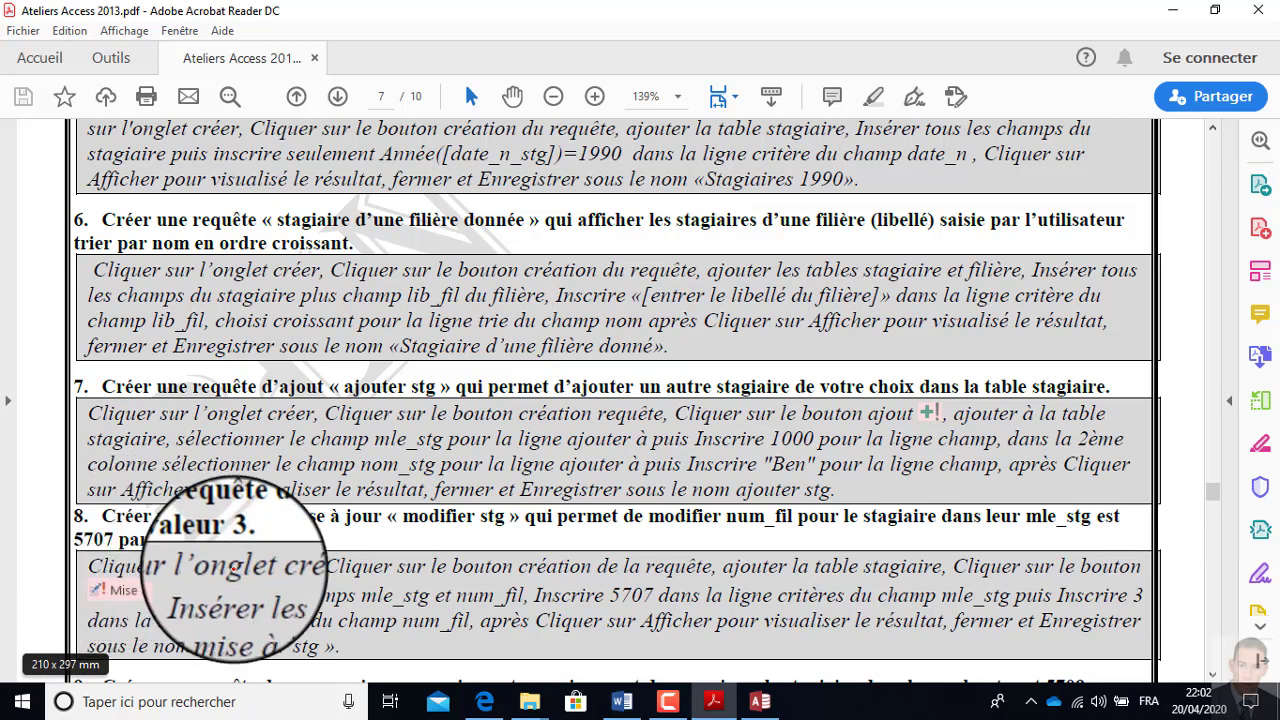
pyautogui.doubleClick(237, 539)
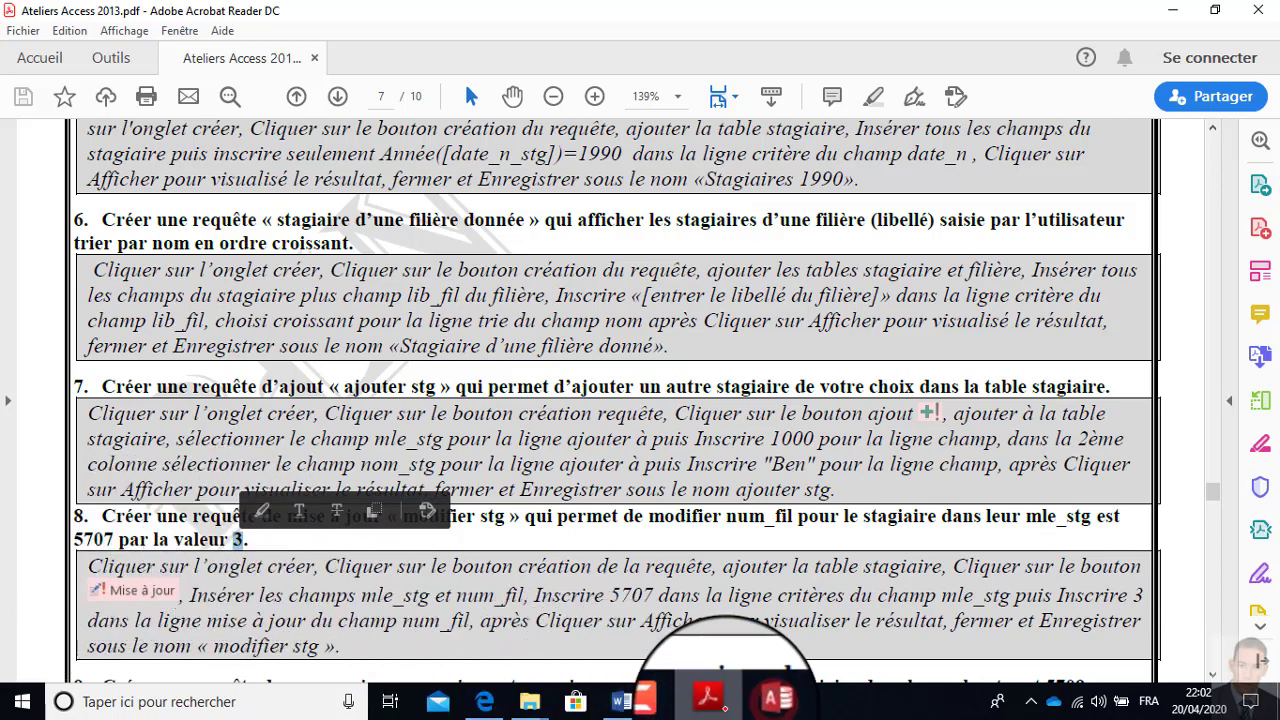
# Return to Access and look up the current program number of exercise 8's trainee in the Stagiaire table
pyautogui.click(760, 701)
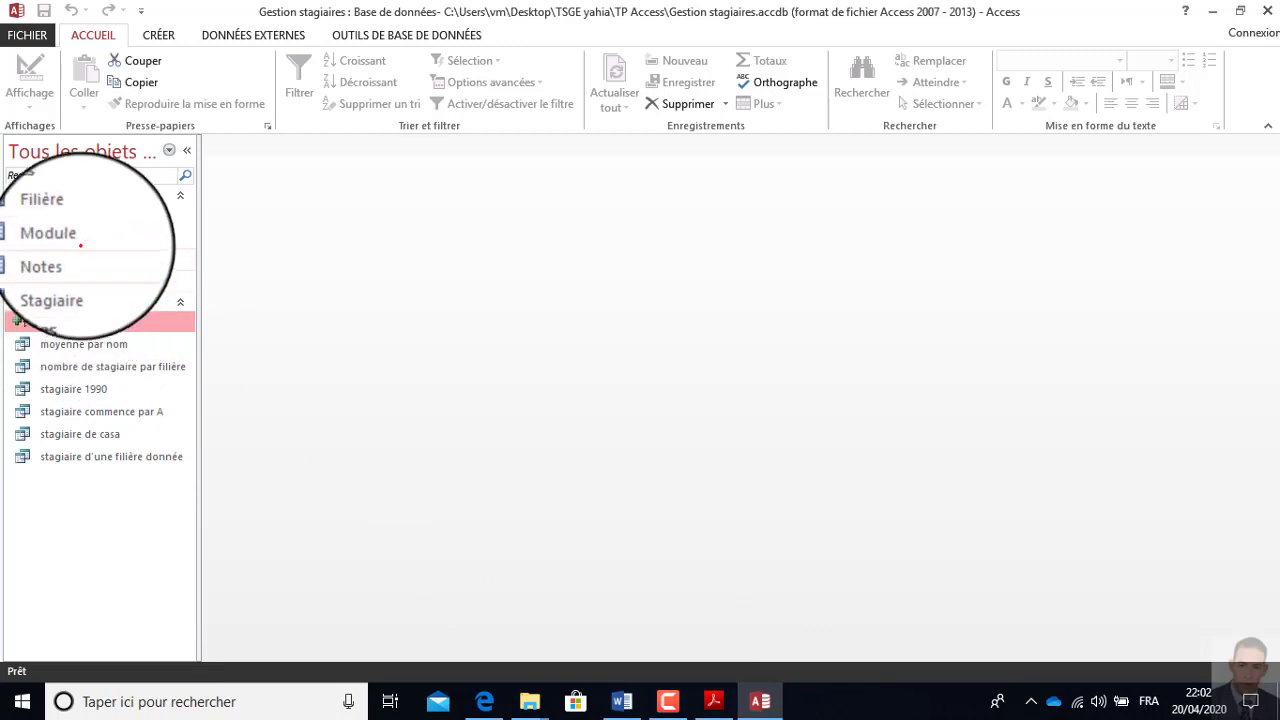
pyautogui.doubleClick(70, 285)
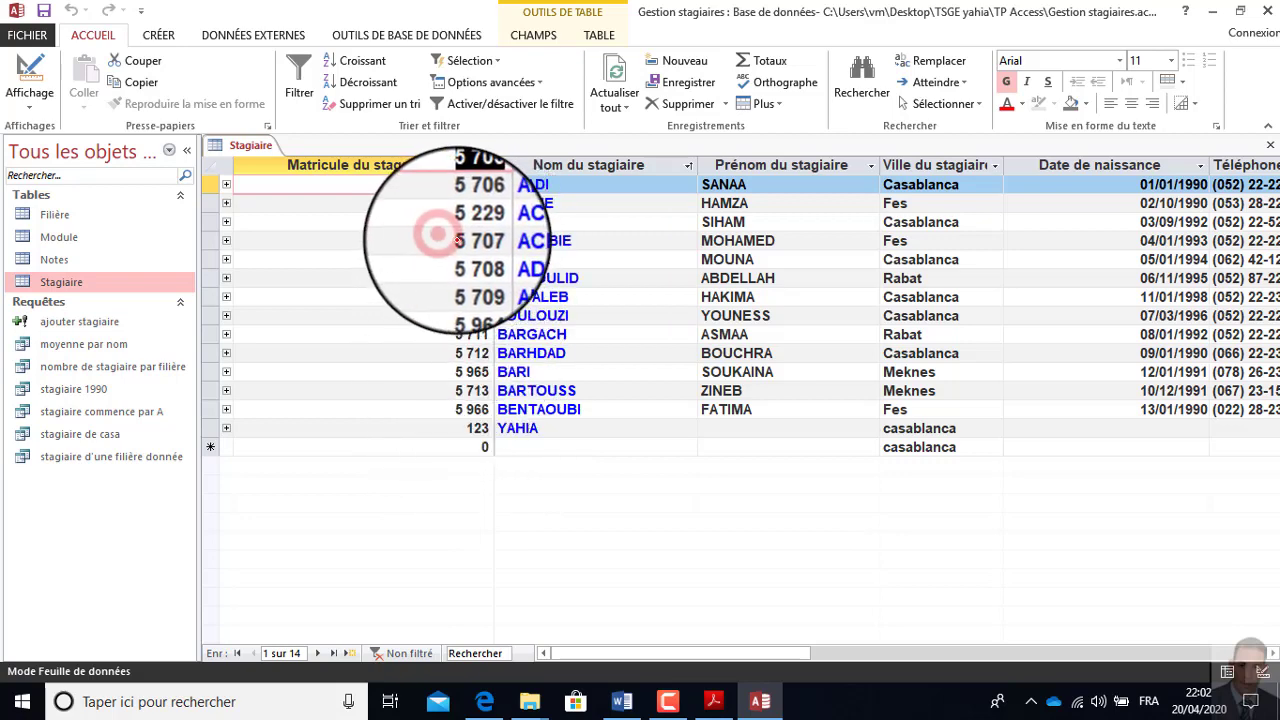
pyautogui.click(443, 240)
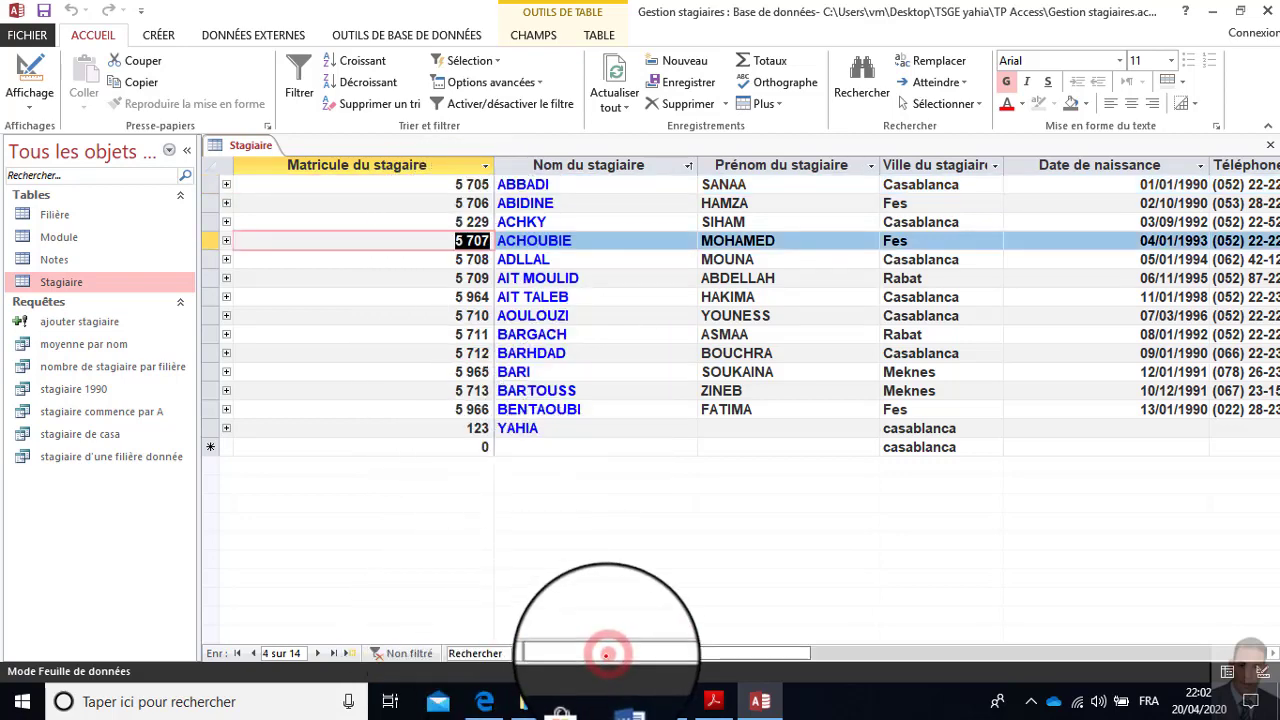
pyautogui.moveTo(631, 651); pyautogui.dragTo(870, 635)
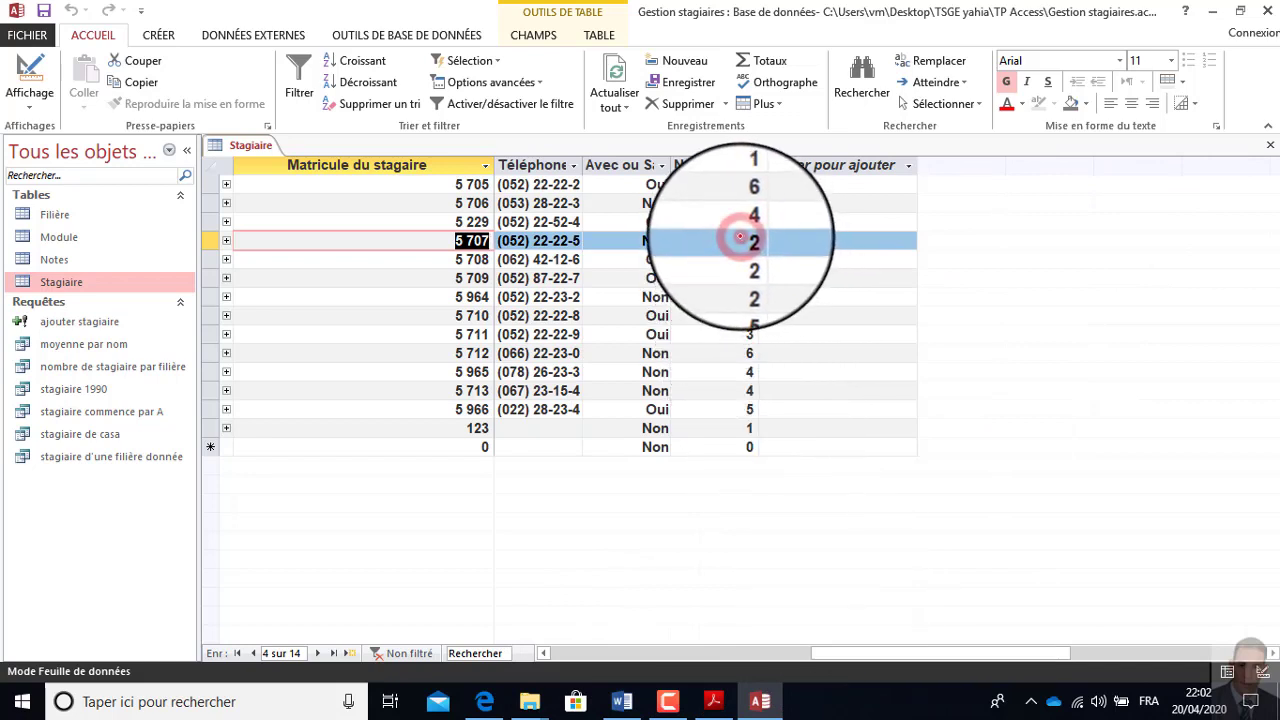
# Check exercise 8's trainee's program number in the Stagiaire table and close the table
pyautogui.click(740, 237)
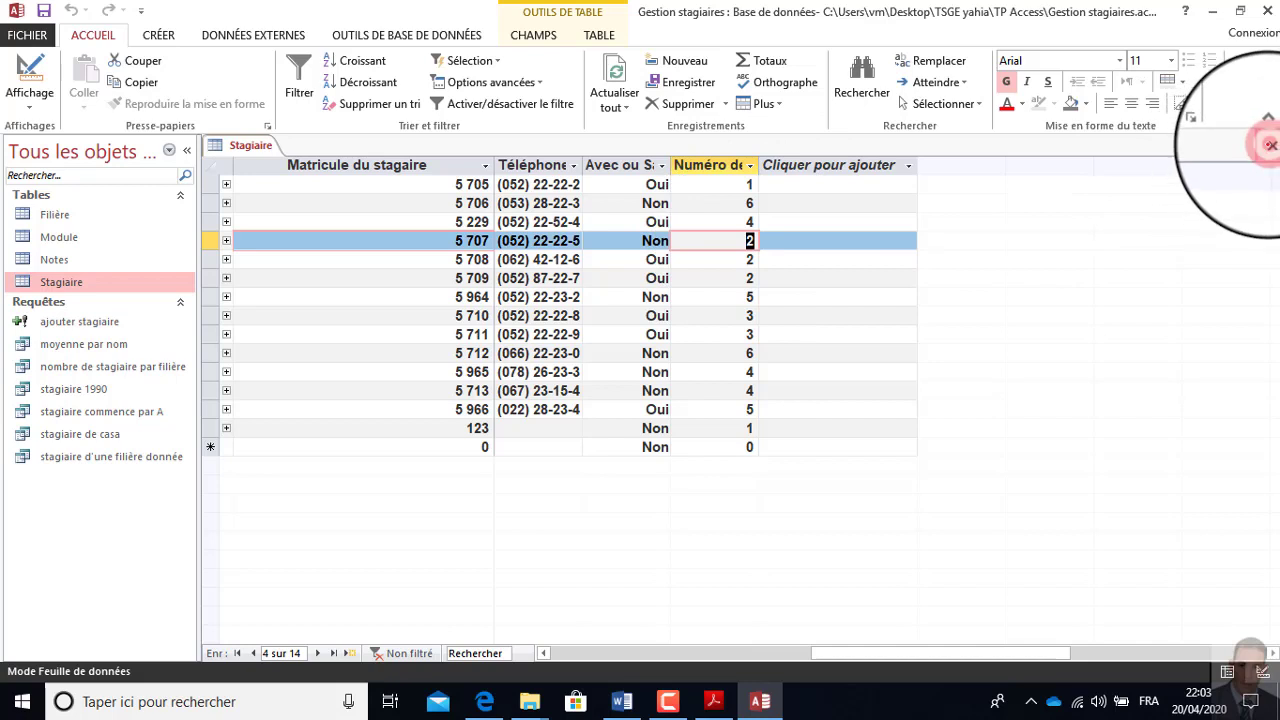
pyautogui.click(1270, 145)
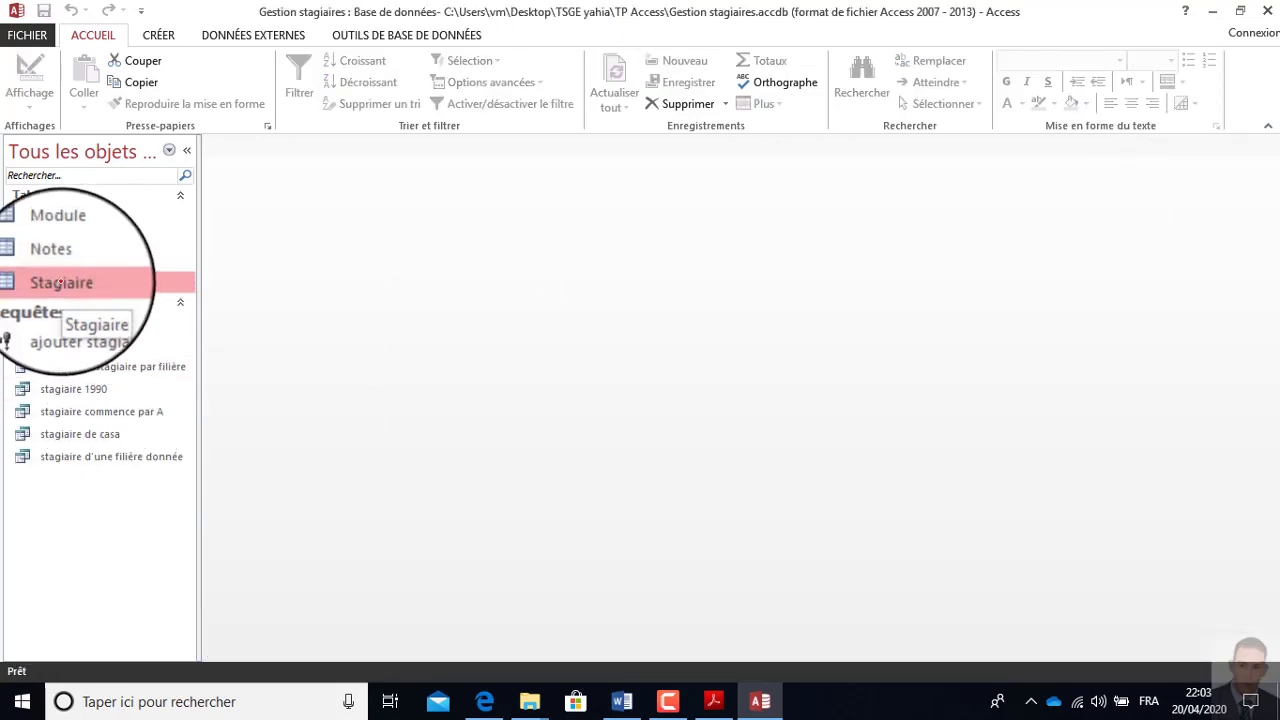
# Create a new query in design view based on the Stagiaire table and make it an update query
pyautogui.click(160, 35)
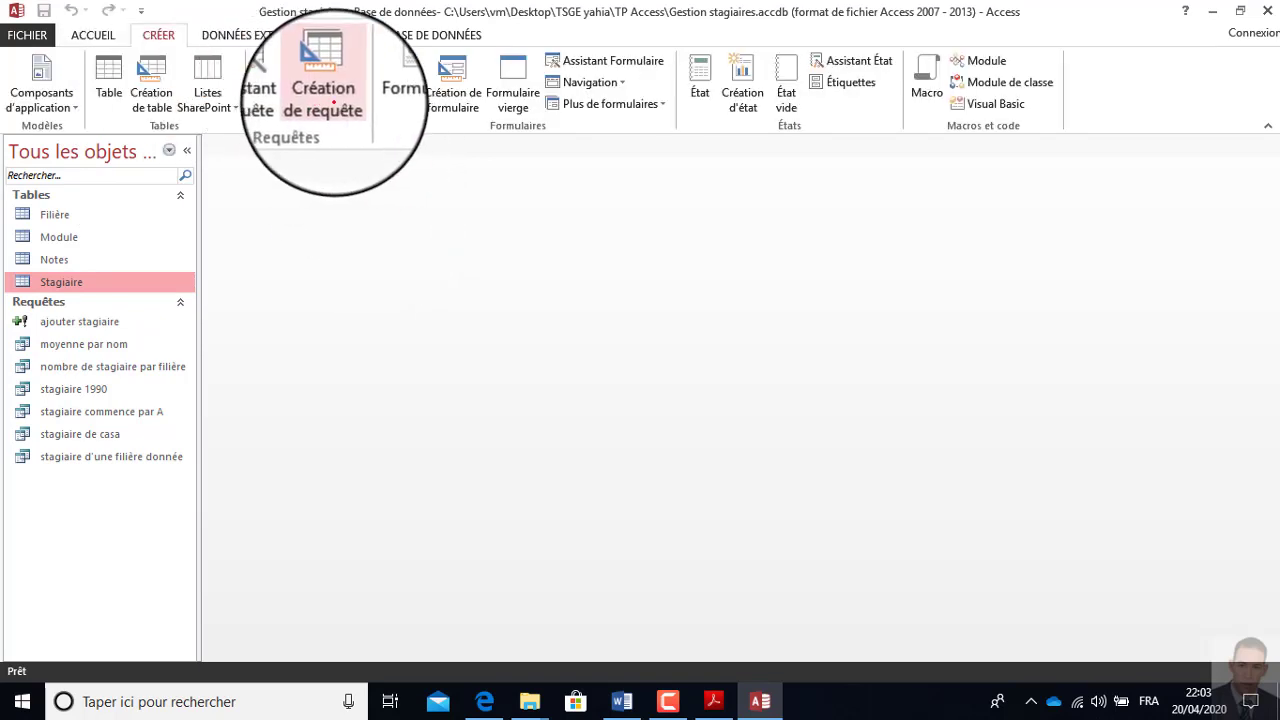
pyautogui.click(335, 100)
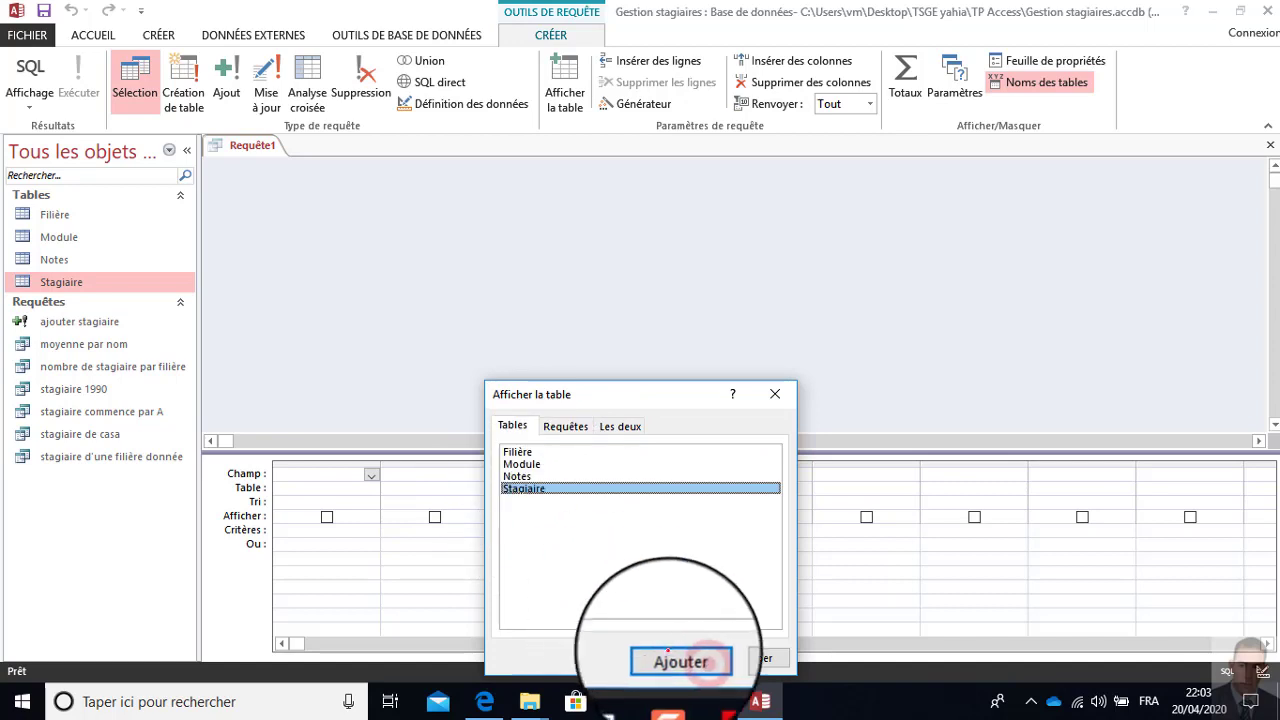
pyautogui.click(672, 657)
pyautogui.click(757, 657)
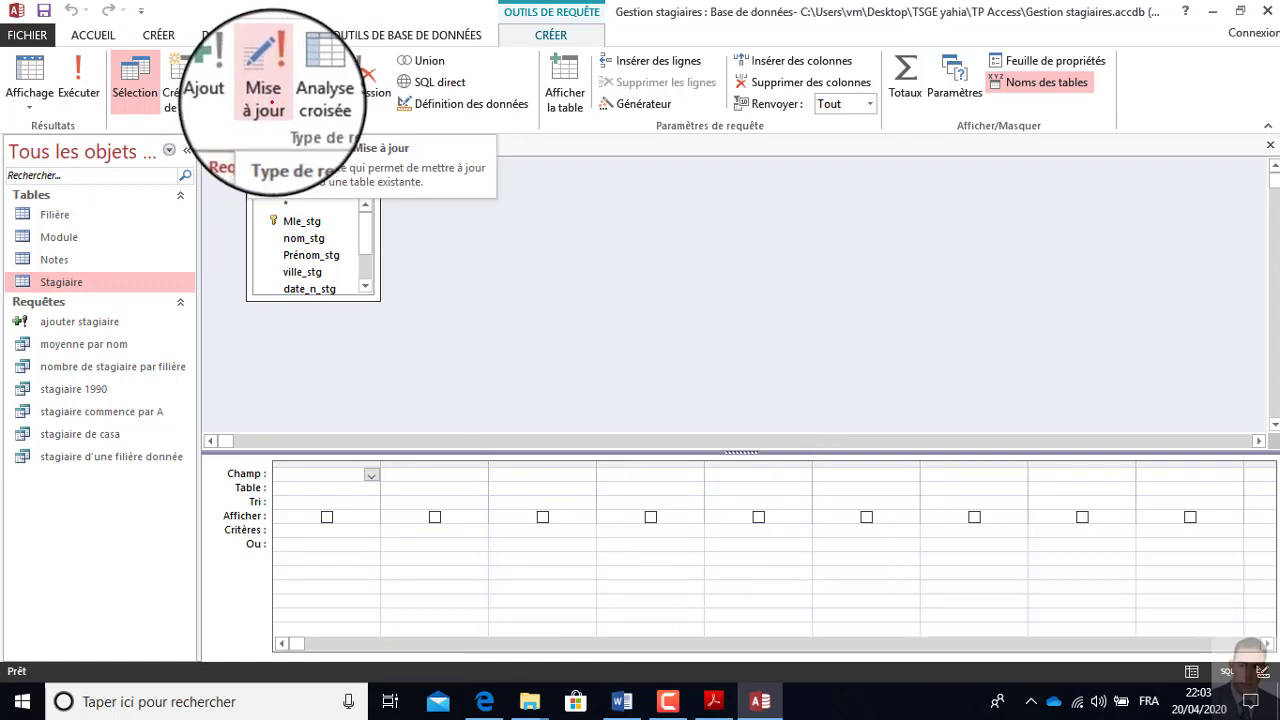
pyautogui.click(266, 90)
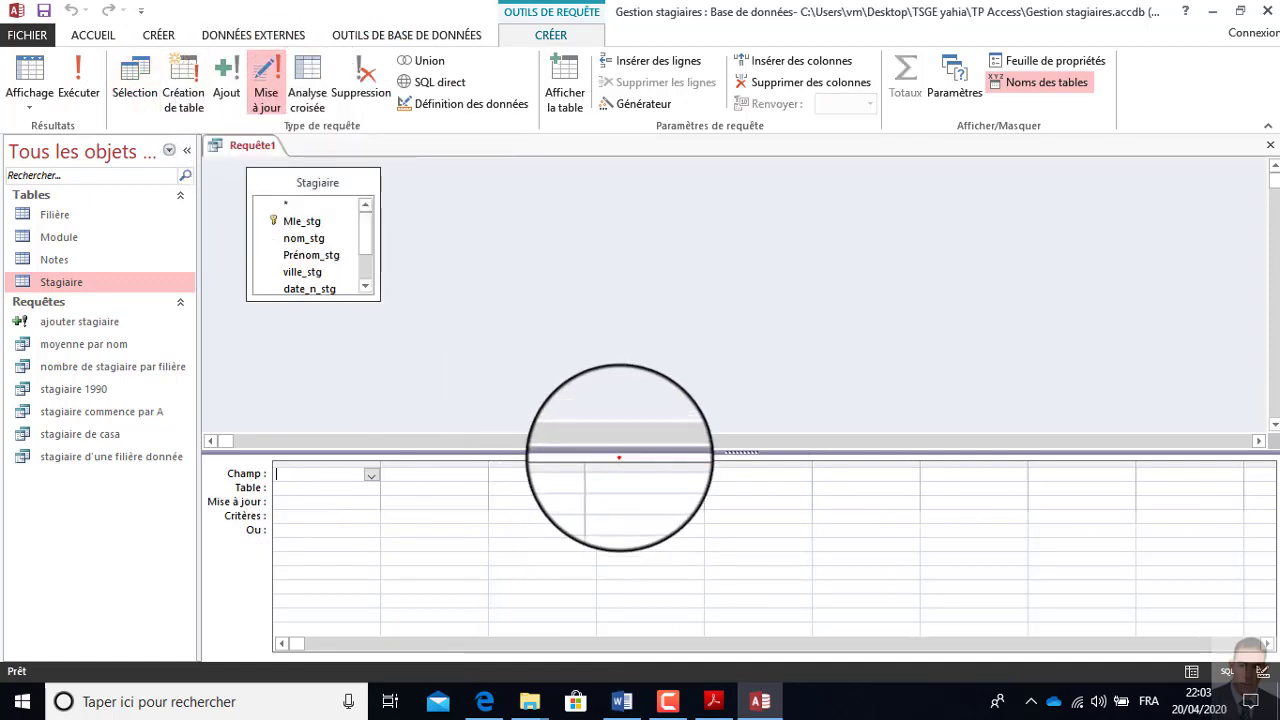
# Add the num_fil field to the query grid and set its update value to 3
pyautogui.moveTo(634, 453); pyautogui.dragTo(630, 355)
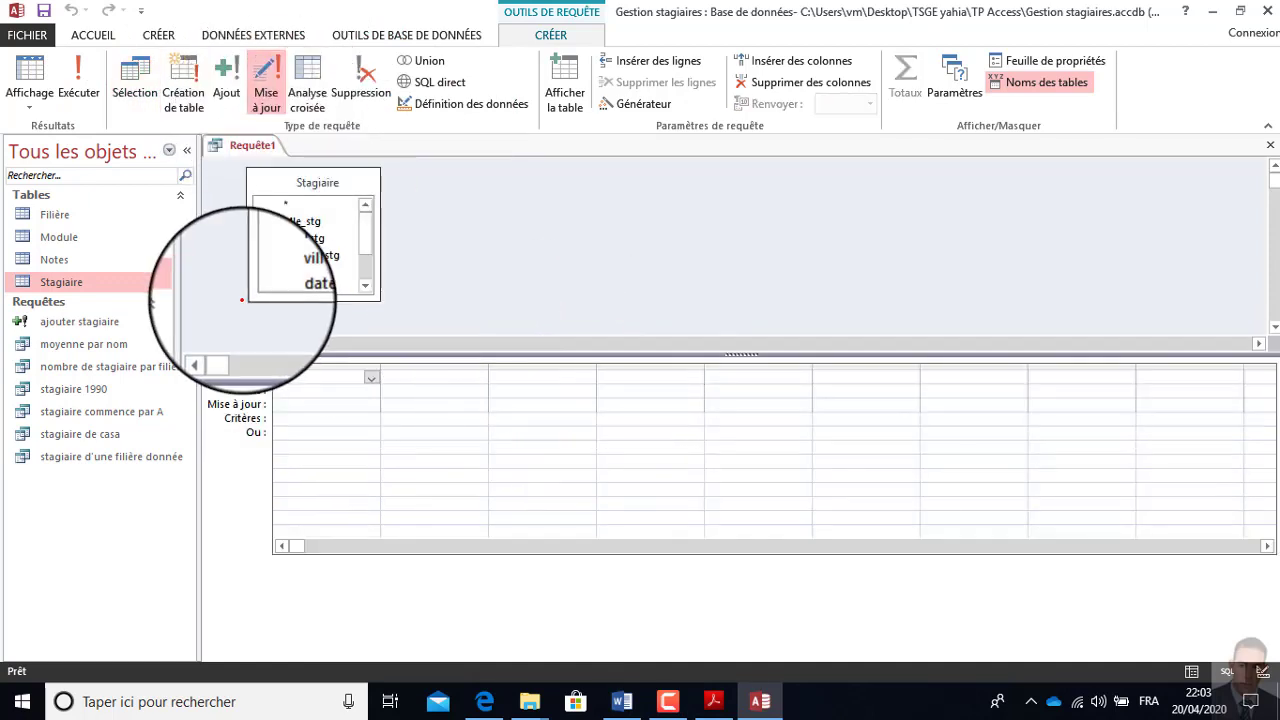
pyautogui.click(364, 242)
pyautogui.moveTo(361, 237); pyautogui.dragTo(312, 377)
pyautogui.click(313, 286)
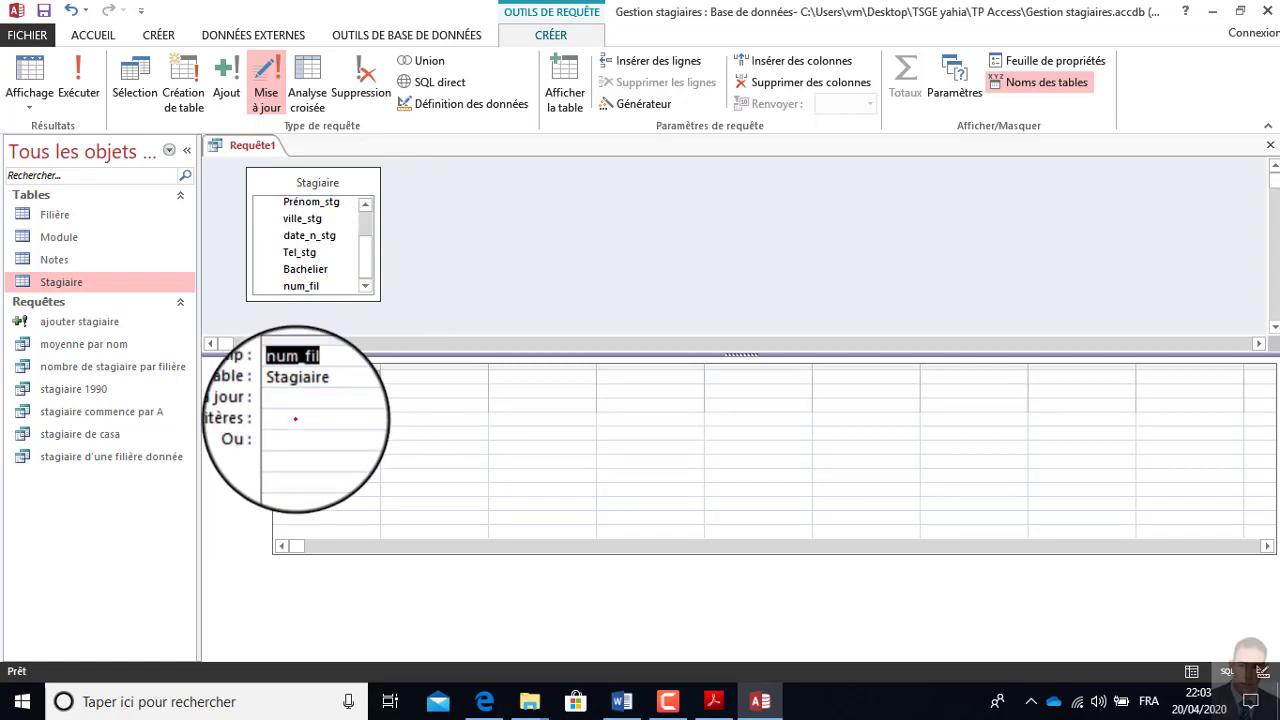
pyautogui.click(296, 407)
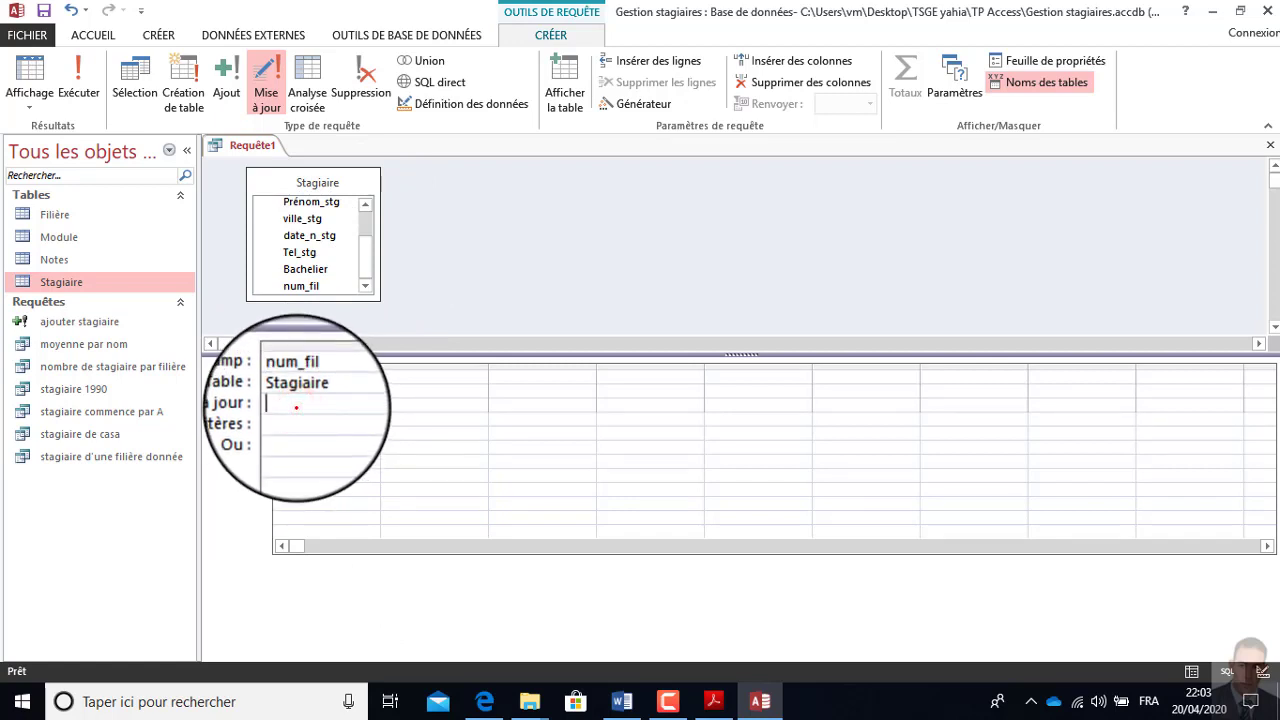
pyautogui.write('3')
pyautogui.click(306, 428)
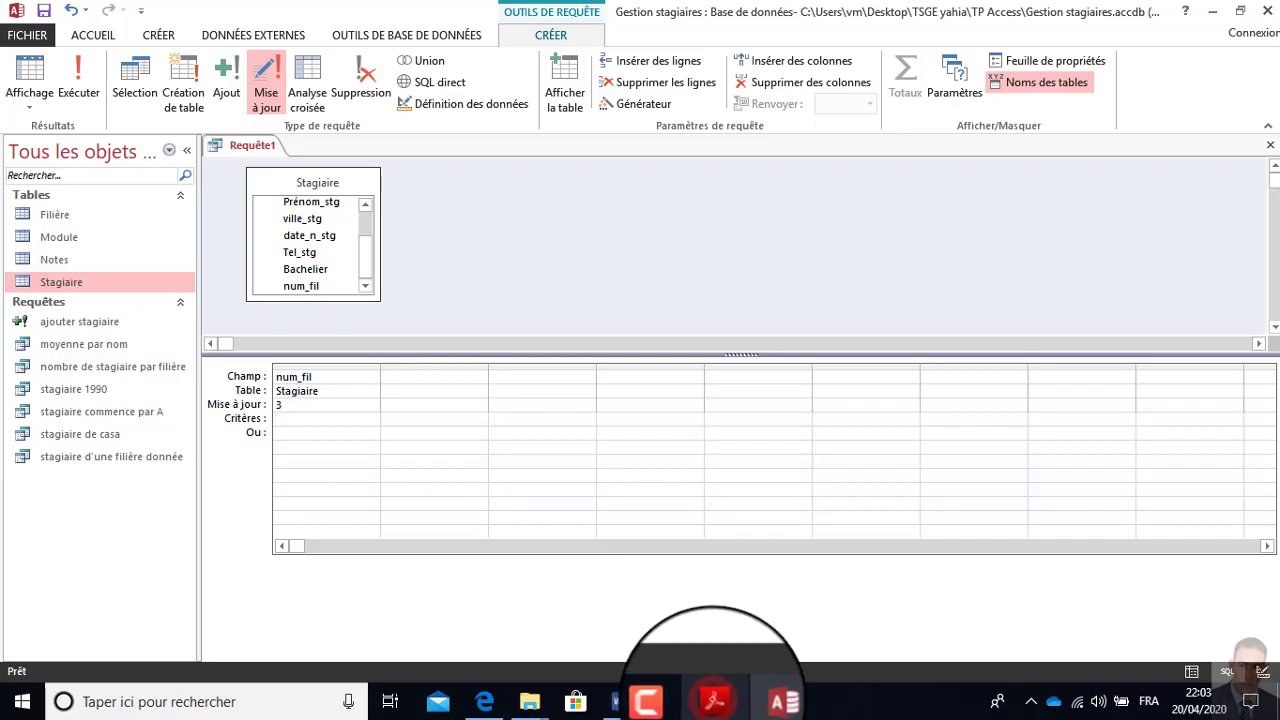
# Switch to the exercise PDF in Acrobat Reader and check exercise 8's new value and trainee number
pyautogui.click(714, 701)
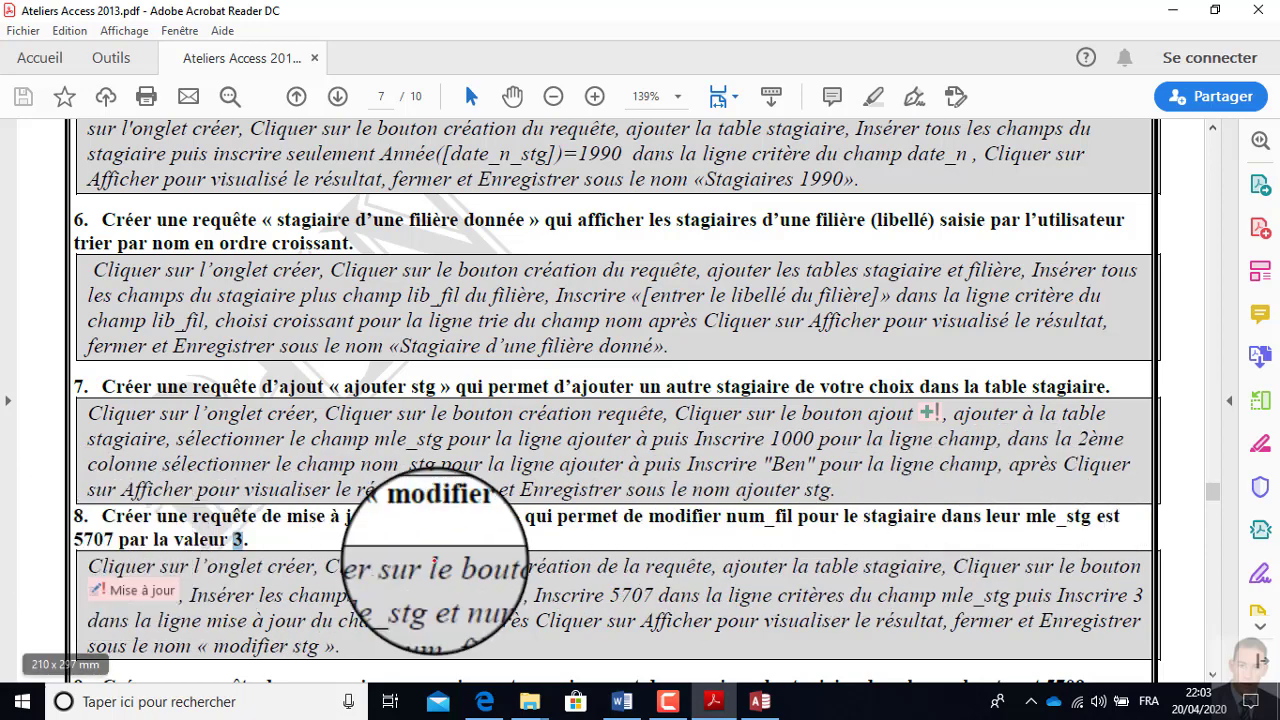
pyautogui.doubleClick(238, 539)
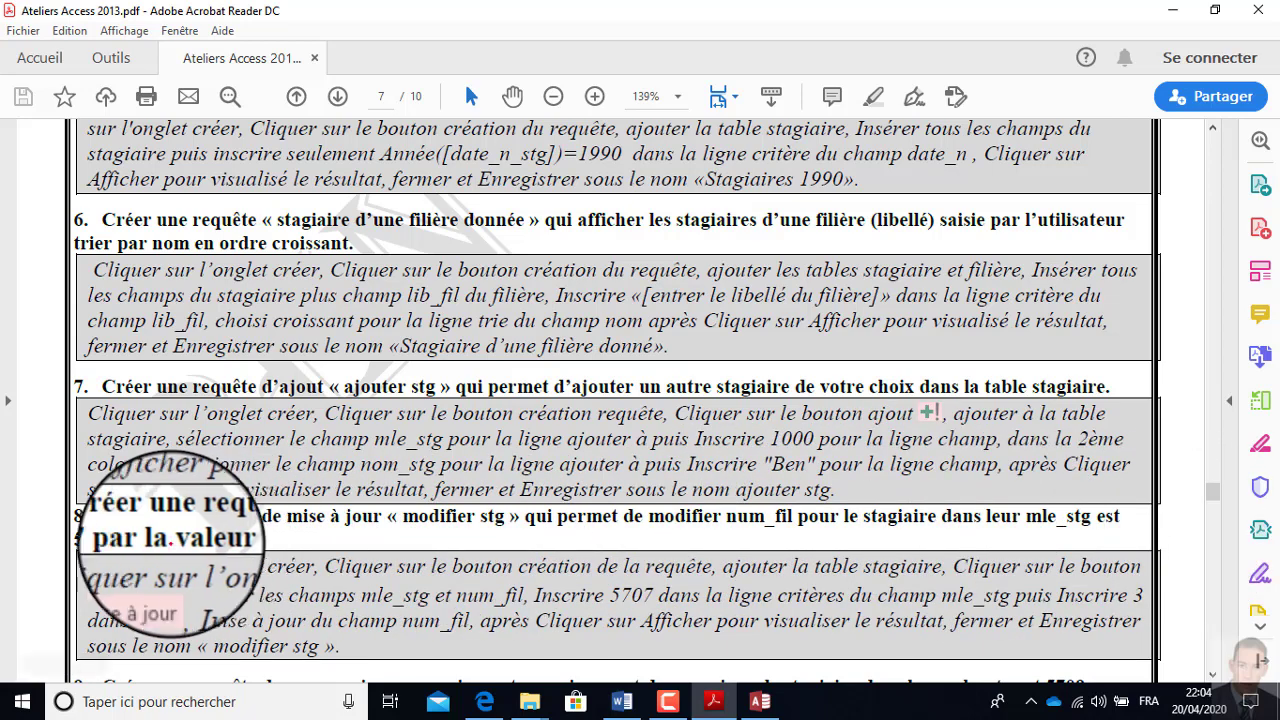
pyautogui.doubleClick(112, 539)
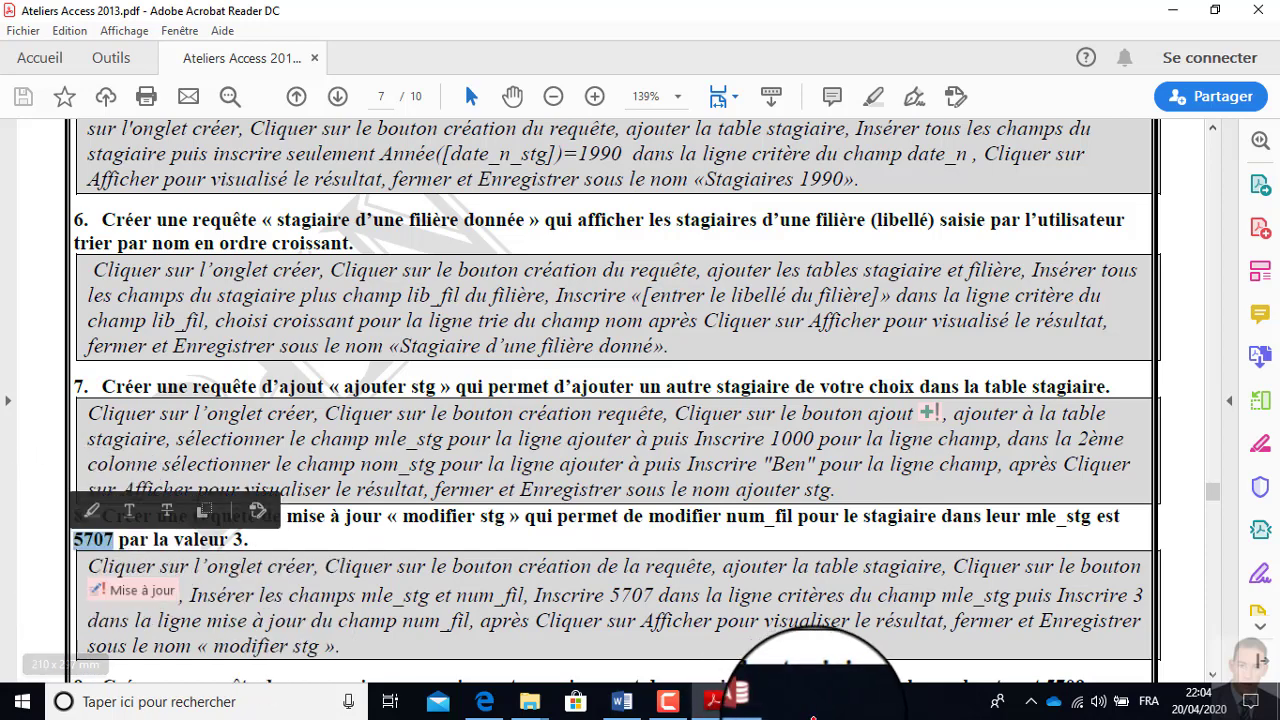
# Return to Access, add the Mle_stg field to the query, and enter exercise 8's trainee number as its criterion
pyautogui.click(760, 701)
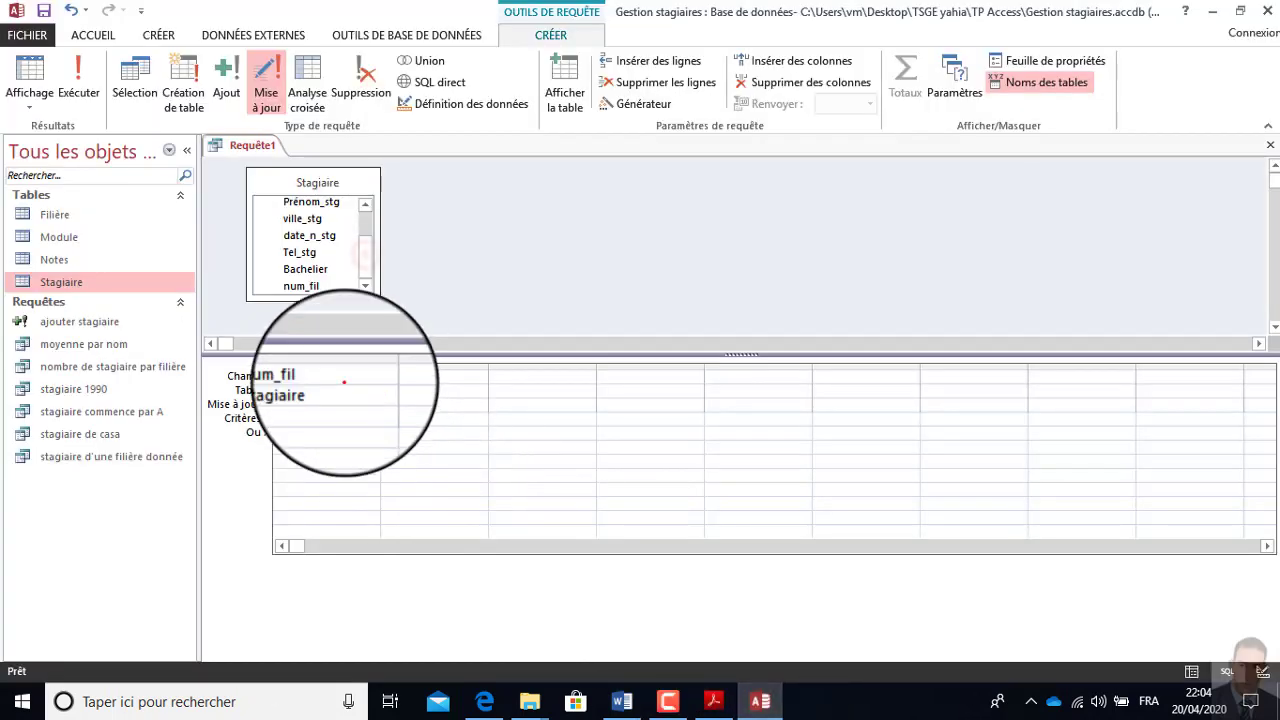
pyautogui.click(362, 262)
pyautogui.moveTo(371, 227); pyautogui.dragTo(418, 372)
pyautogui.click(412, 418)
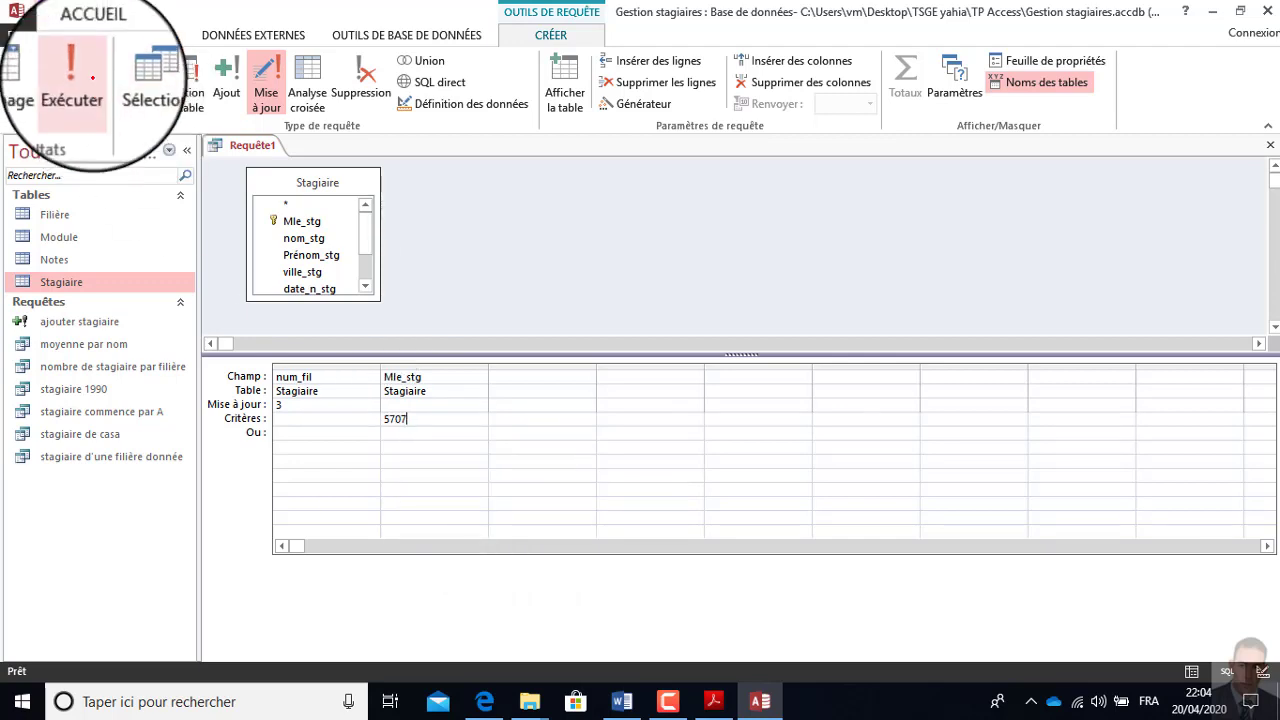
# Check the query name required by exercise 8 in the PDF and save the update query as "Modifier stgiaire"
pyautogui.click(44, 10)
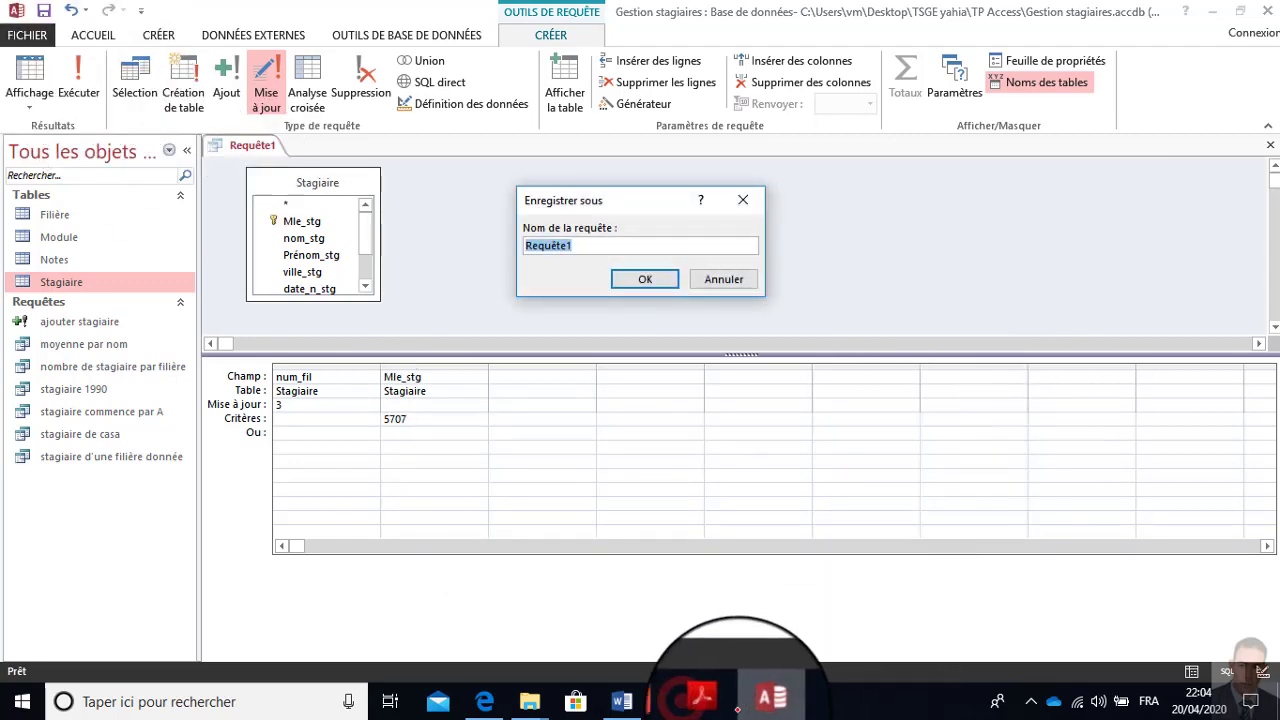
pyautogui.click(713, 701)
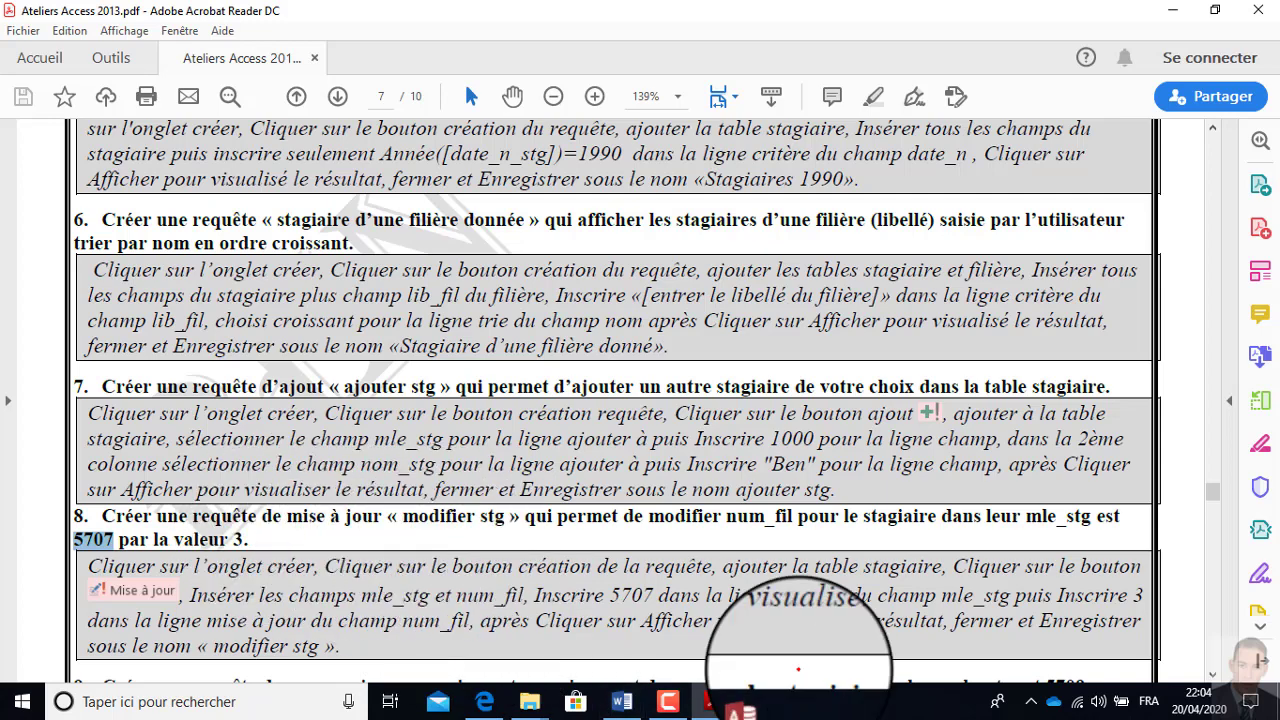
pyautogui.click(778, 701)
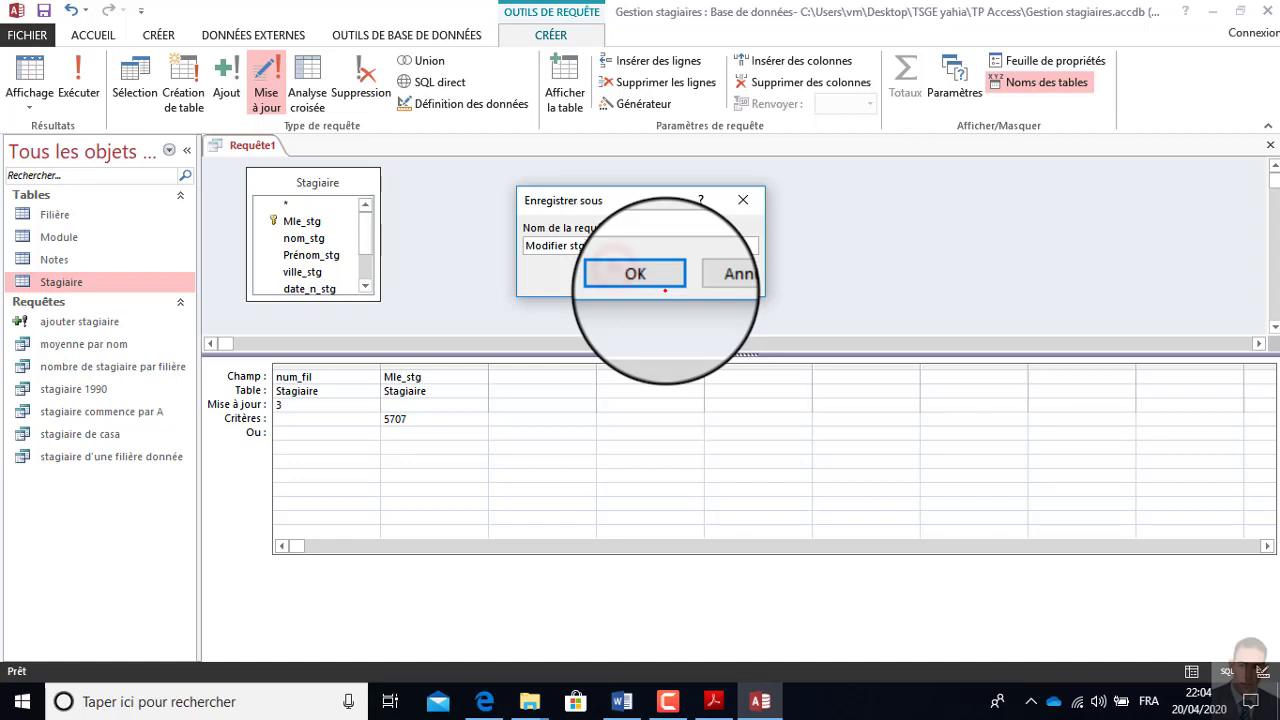
pyautogui.click(638, 275)
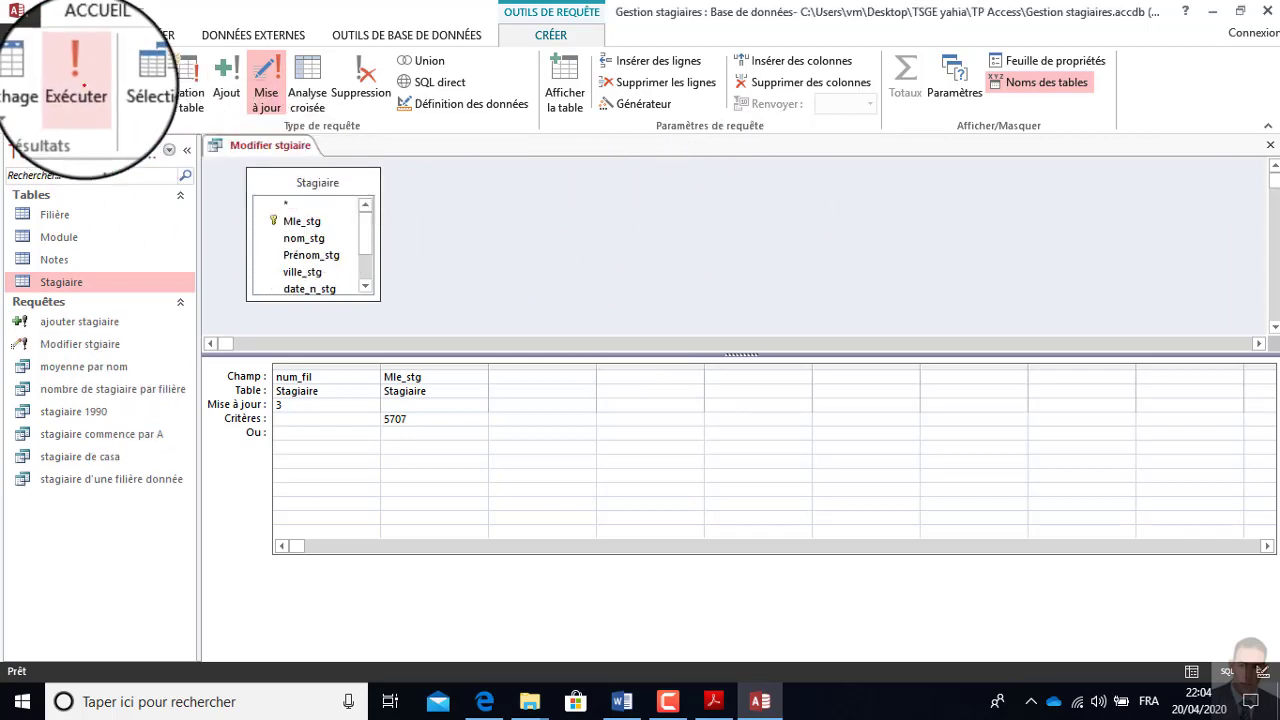
# Run the update query, confirm updating the row, and close the query
pyautogui.click(80, 70)
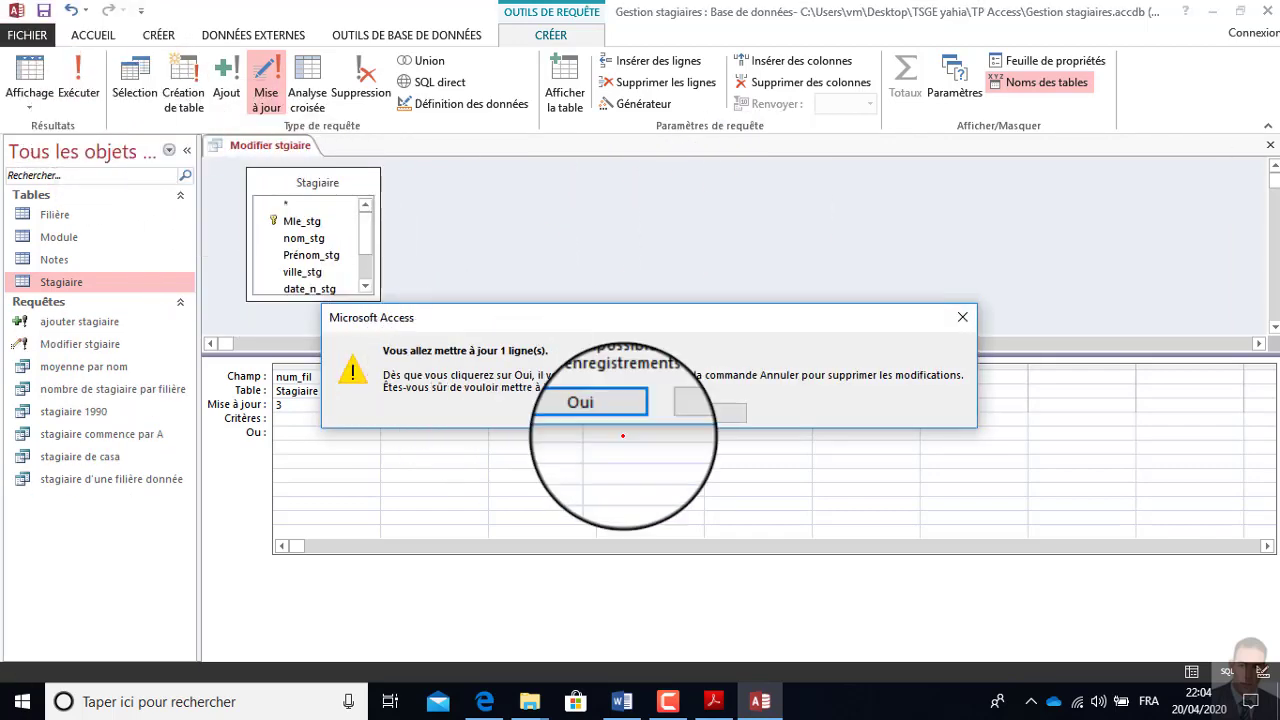
pyautogui.click(593, 413)
pyautogui.click(1270, 145)
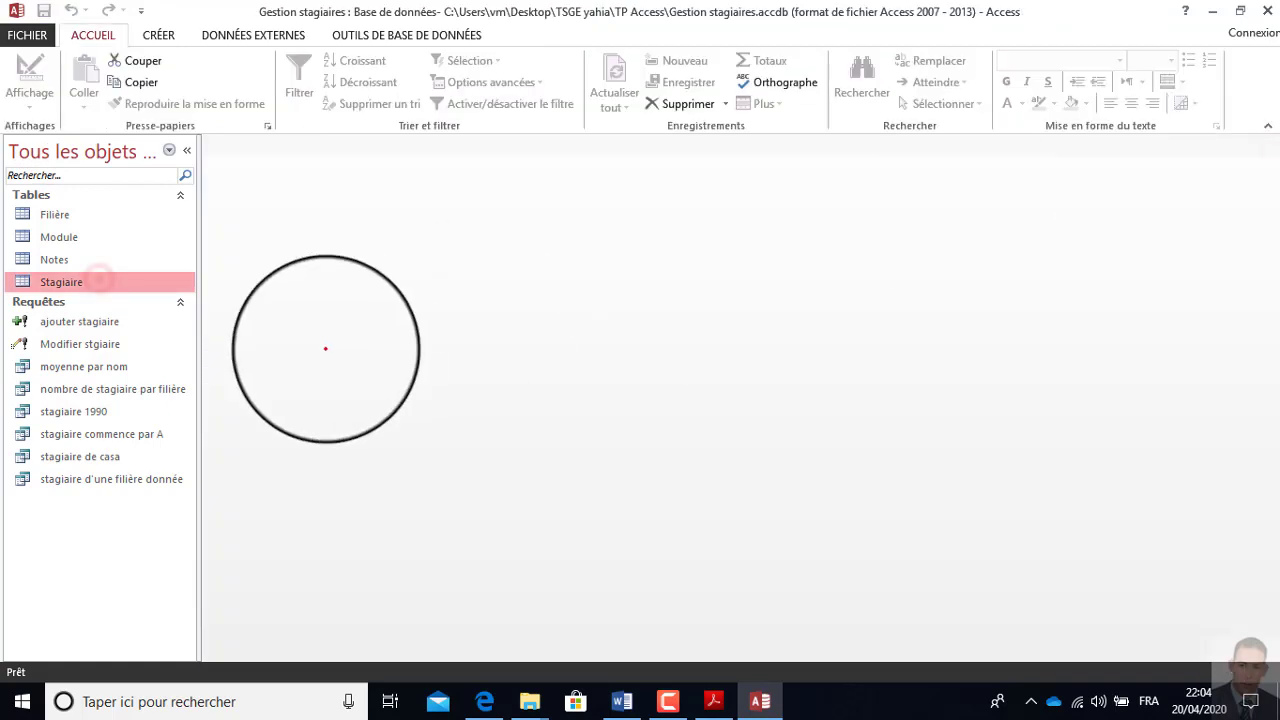
# Check the updated trainee's program number in the Stagiaire table and close the table
pyautogui.doubleClick(97, 281)
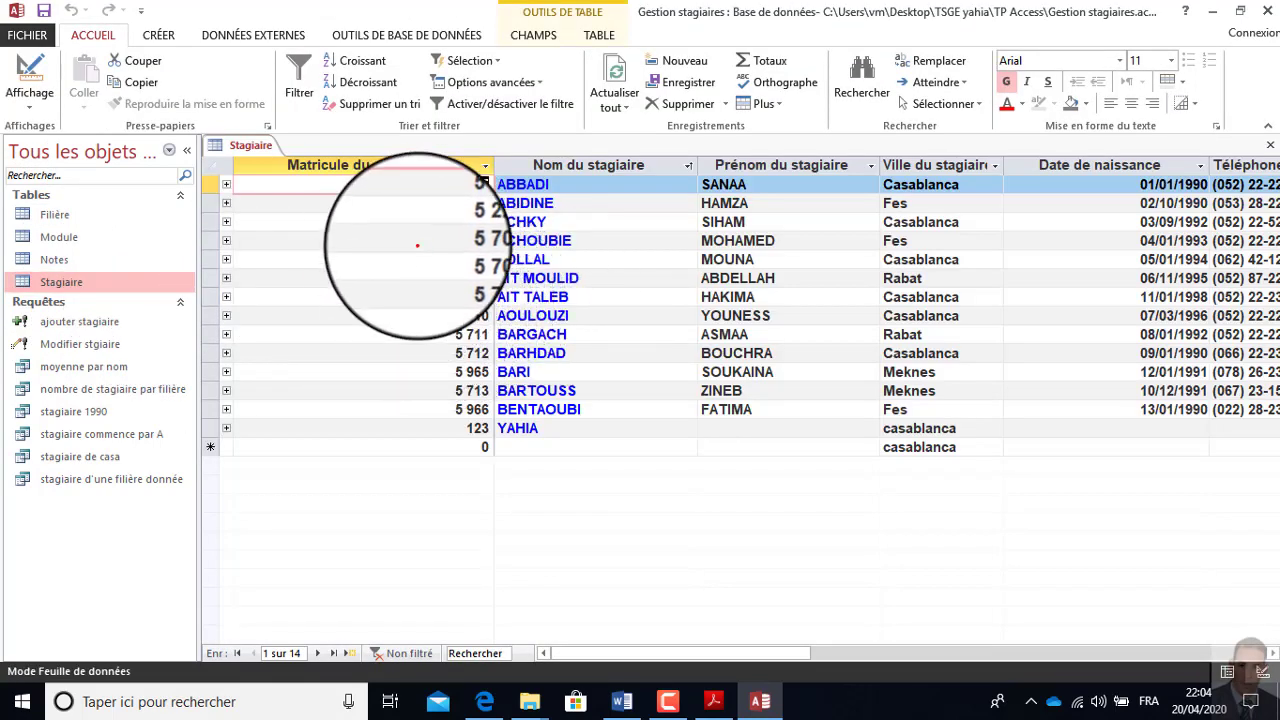
pyautogui.click(210, 240)
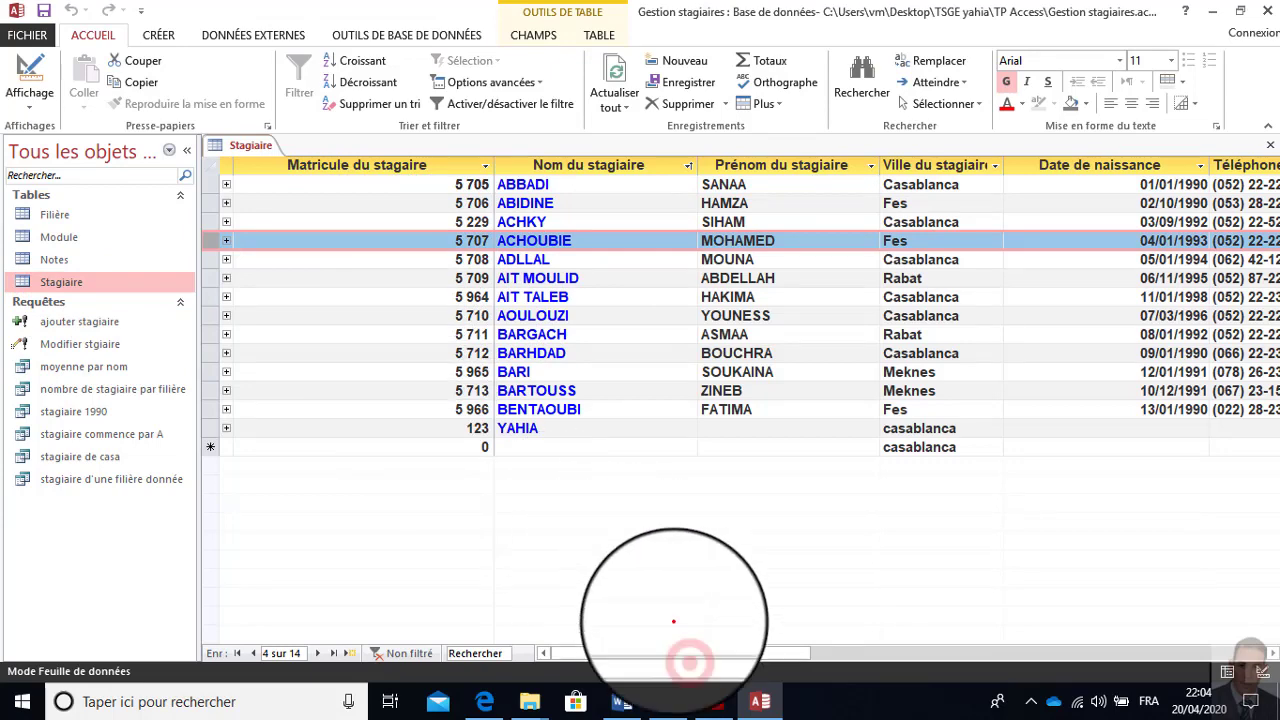
pyautogui.moveTo(673, 621); pyautogui.dragTo(871, 618)
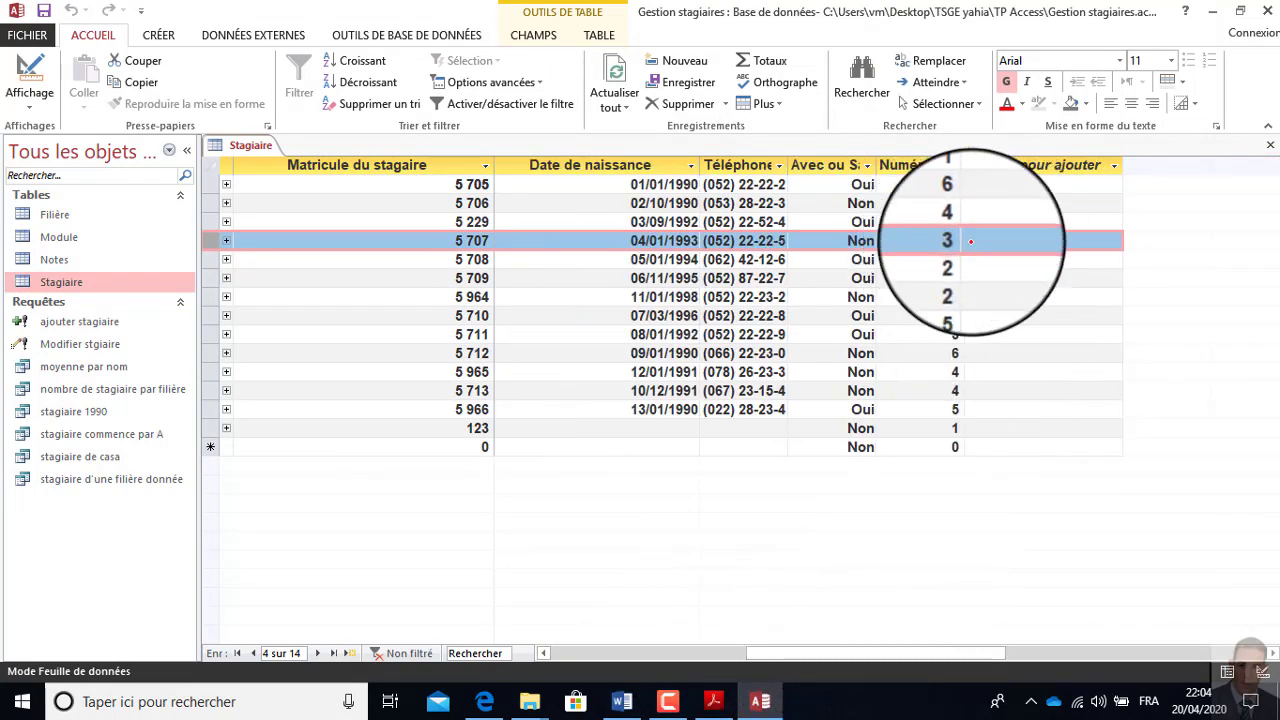
pyautogui.click(1268, 145)
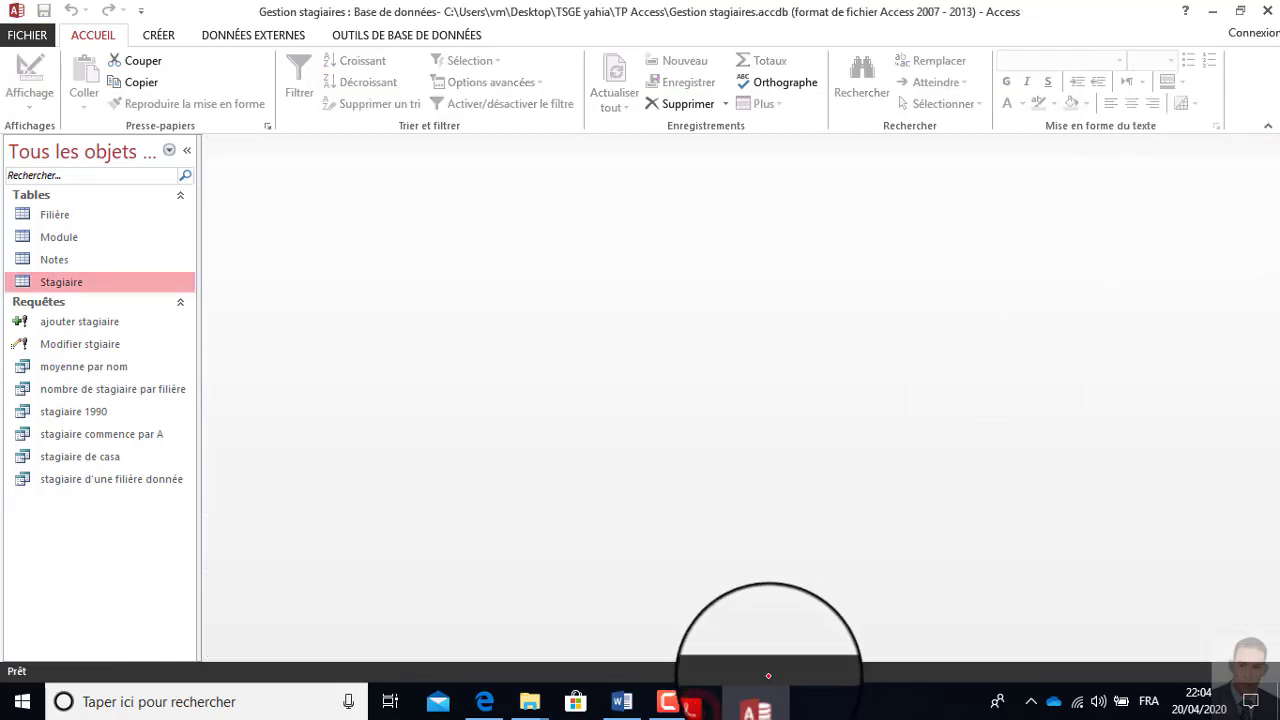
# Switch to the exercise PDF in Acrobat Reader and read exercise 9 about the delete query "supprimer stg"
pyautogui.click(714, 700)
pyautogui.scroll(-5, 400, 520)
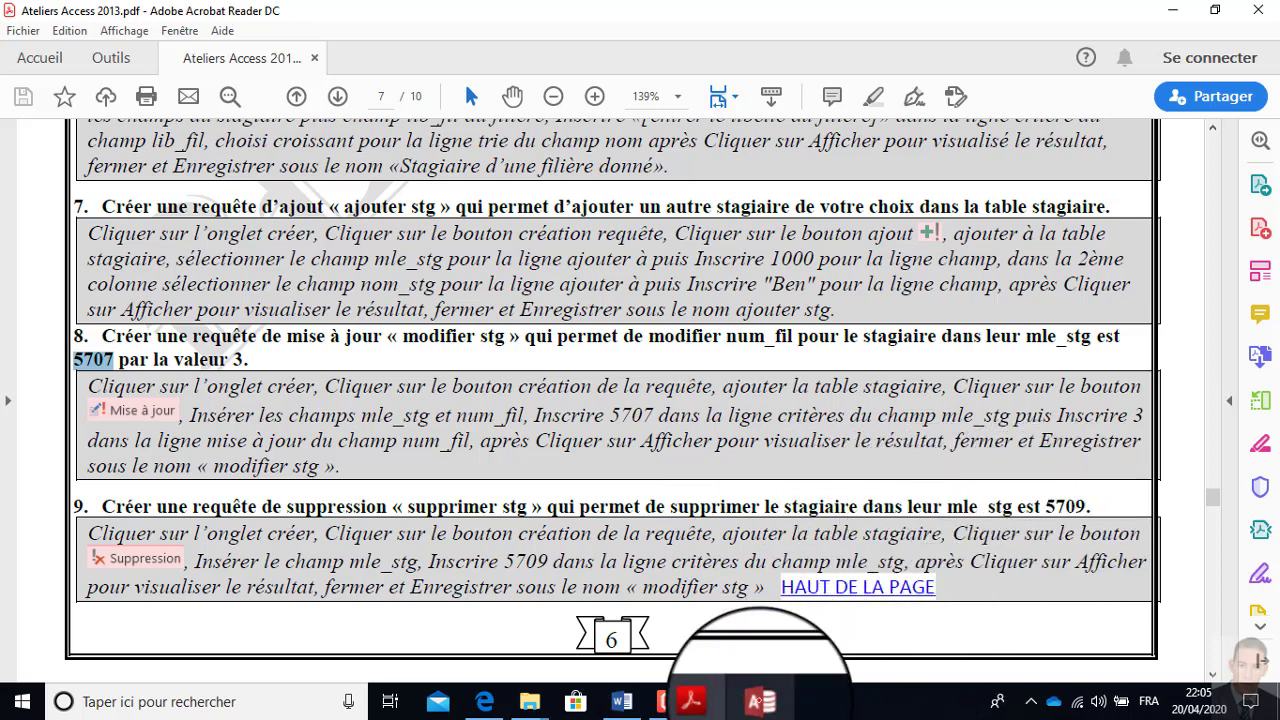
# Return to Access, find the record of exercise 9's trainee in the Stagiaire table, and close the table
pyautogui.moveTo(762, 701)
pyautogui.click(734, 651)
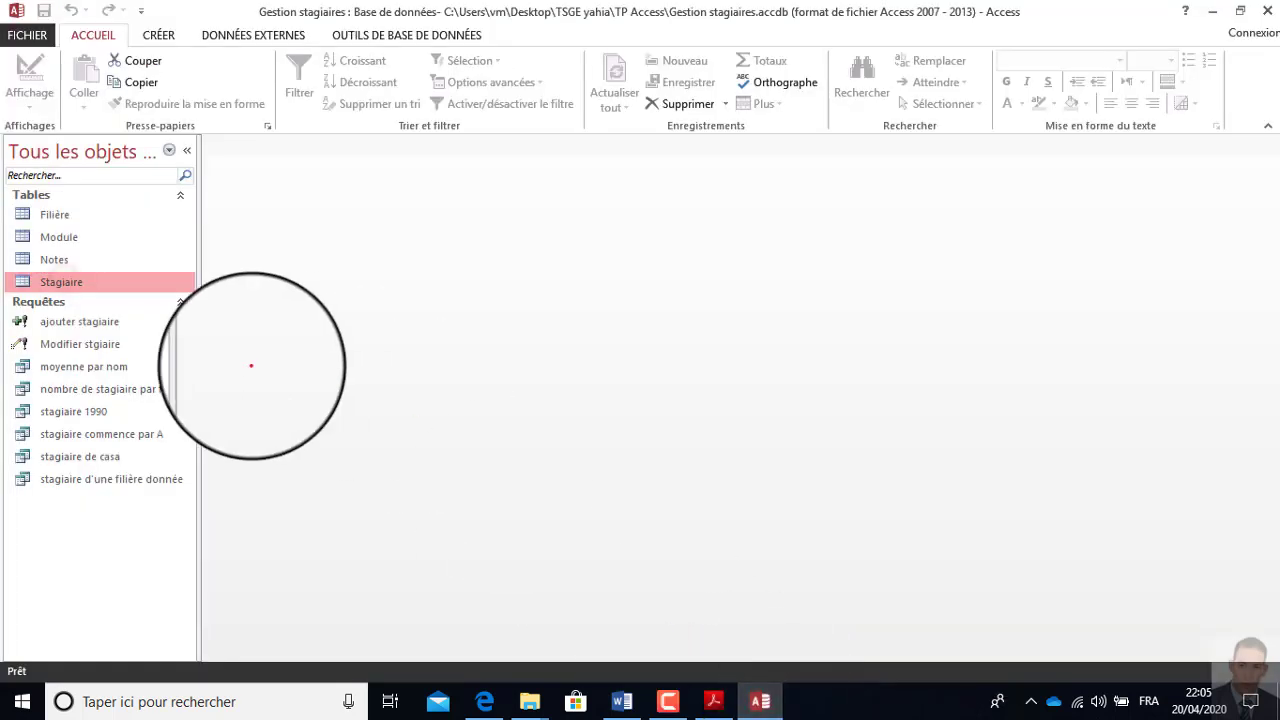
pyautogui.doubleClick(63, 278)
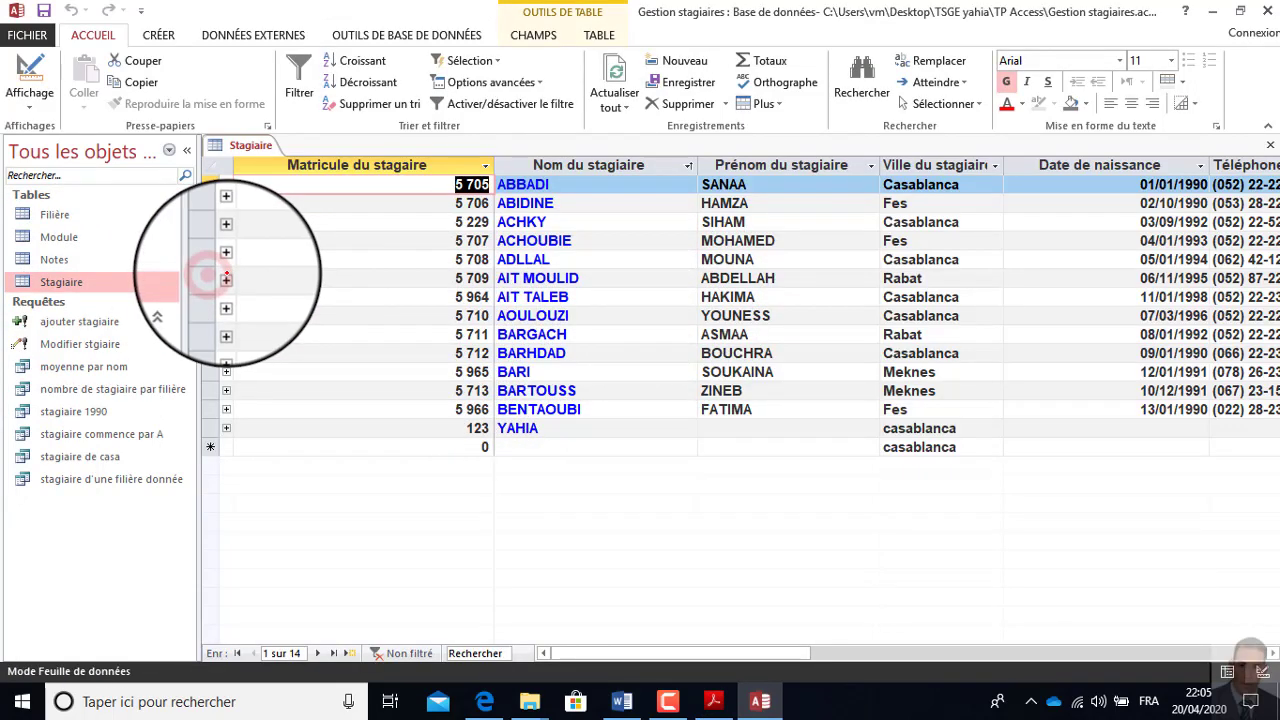
pyautogui.click(214, 276)
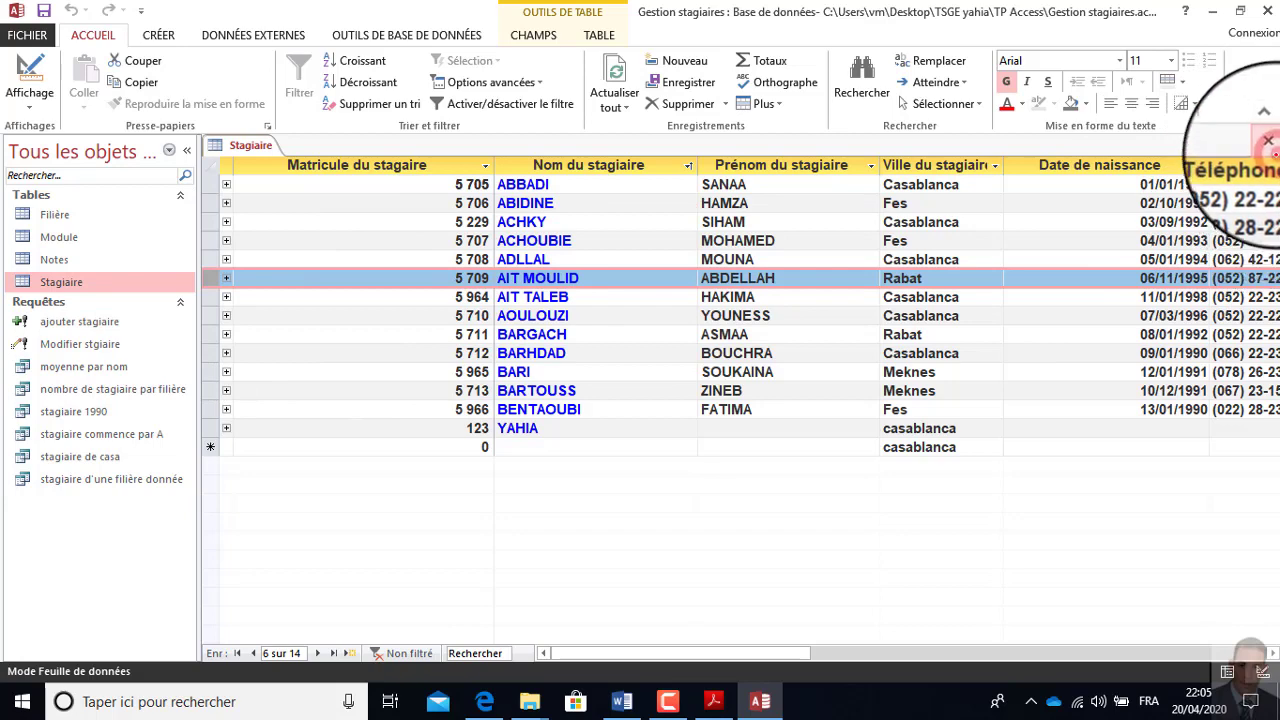
pyautogui.click(1270, 145)
# Create another query in design view with the Stagiaire table as its source
pyautogui.click(169, 30)
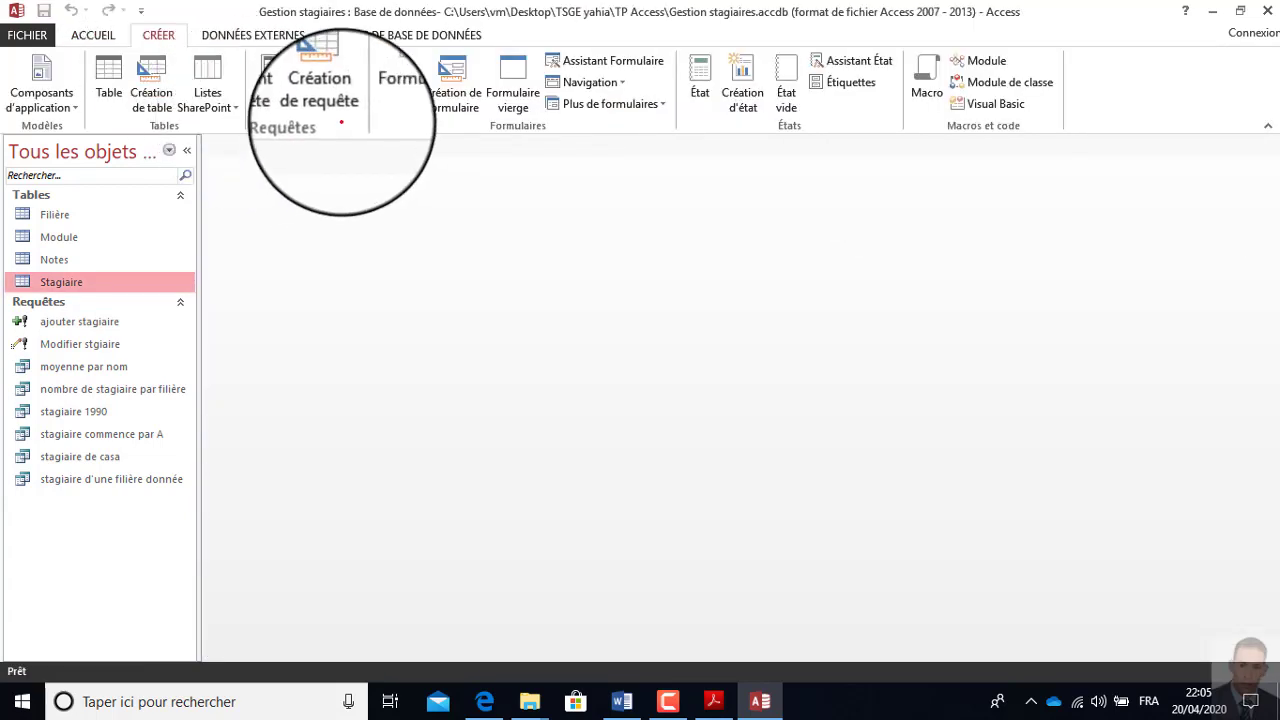
pyautogui.click(330, 102)
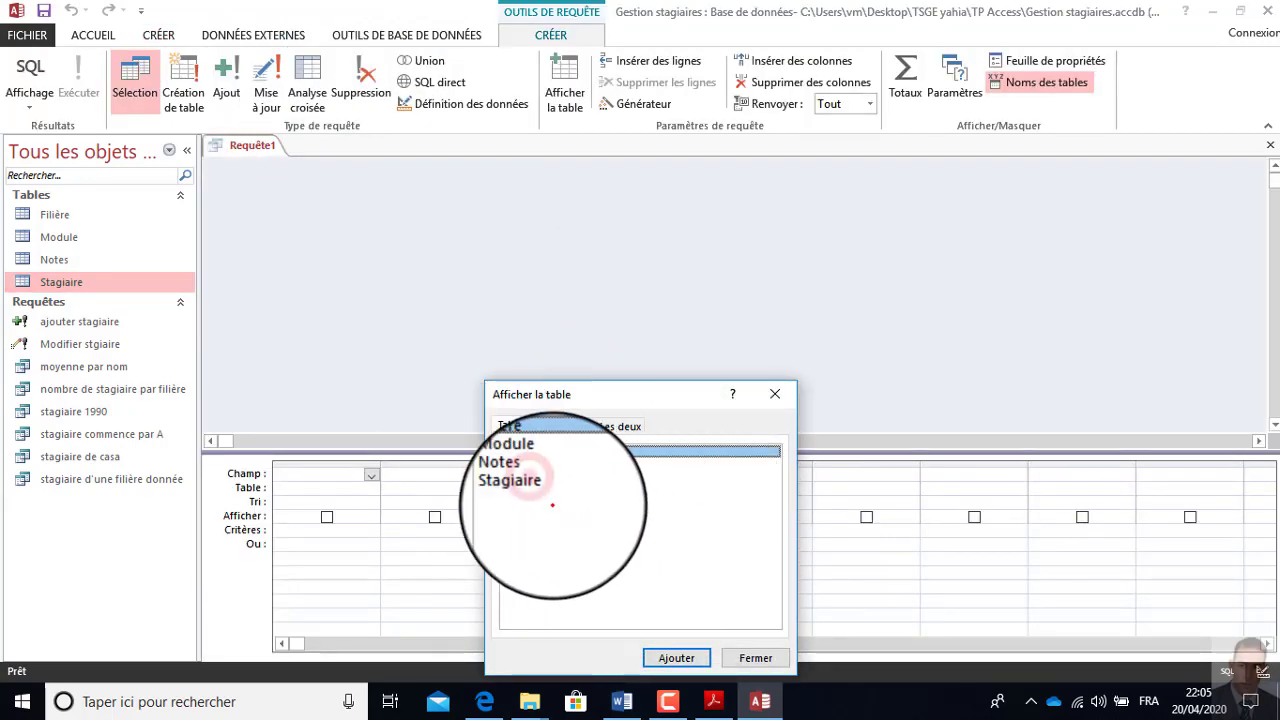
pyautogui.click(527, 487)
pyautogui.click(697, 658)
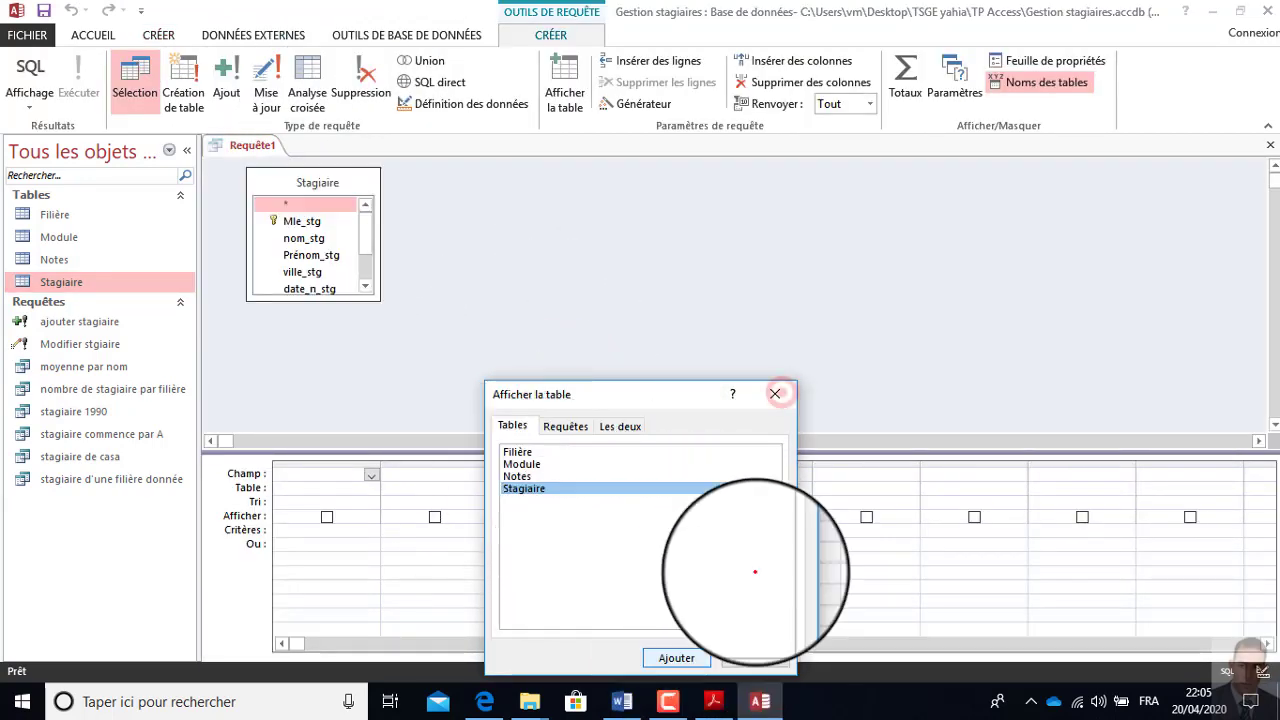
pyautogui.click(774, 393)
pyautogui.moveTo(703, 451); pyautogui.dragTo(700, 323)
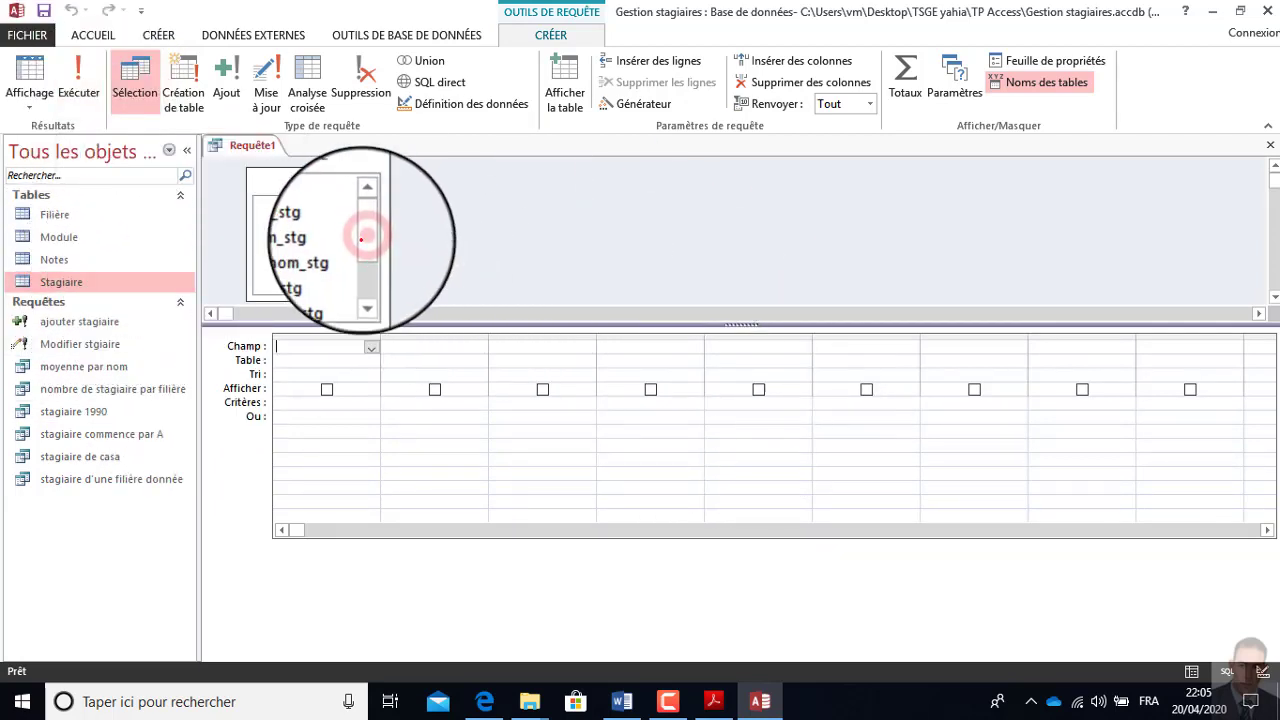
pyautogui.moveTo(365, 236)
pyautogui.mouseDown()
pyautogui.moveTo(364, 251)
pyautogui.moveTo(370, 218)
pyautogui.mouseUp()
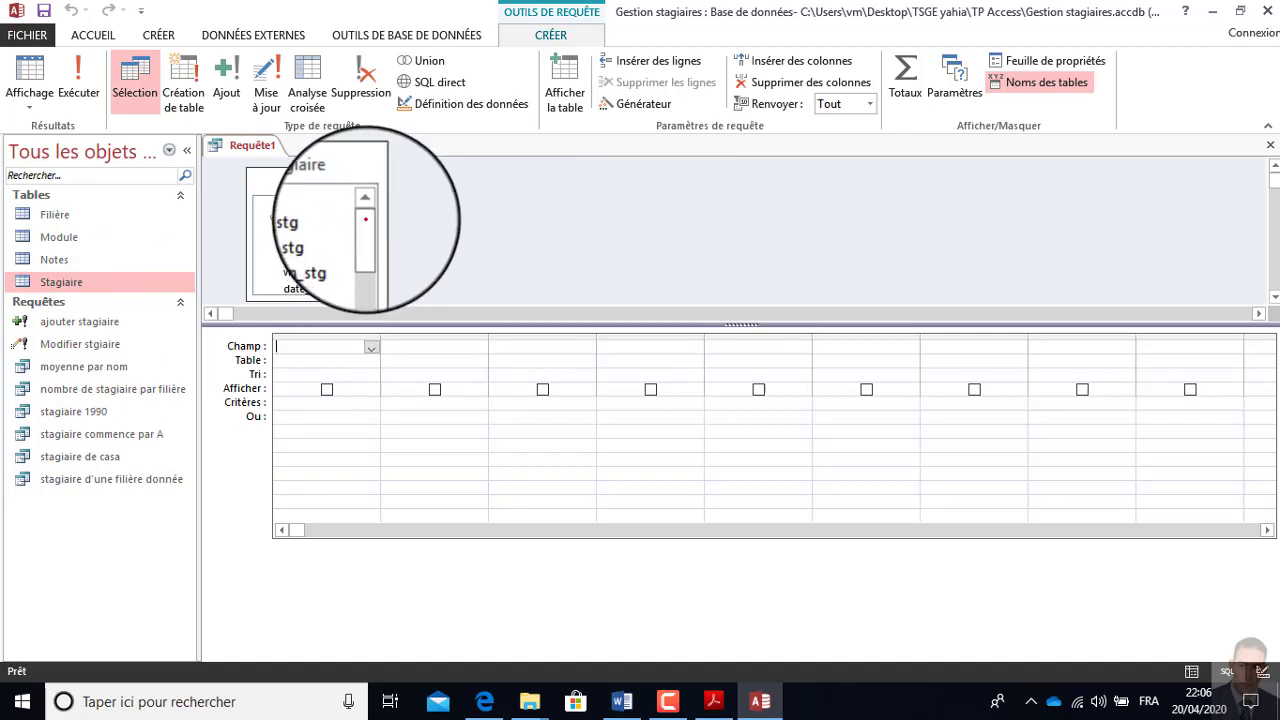
pyautogui.click(309, 222)
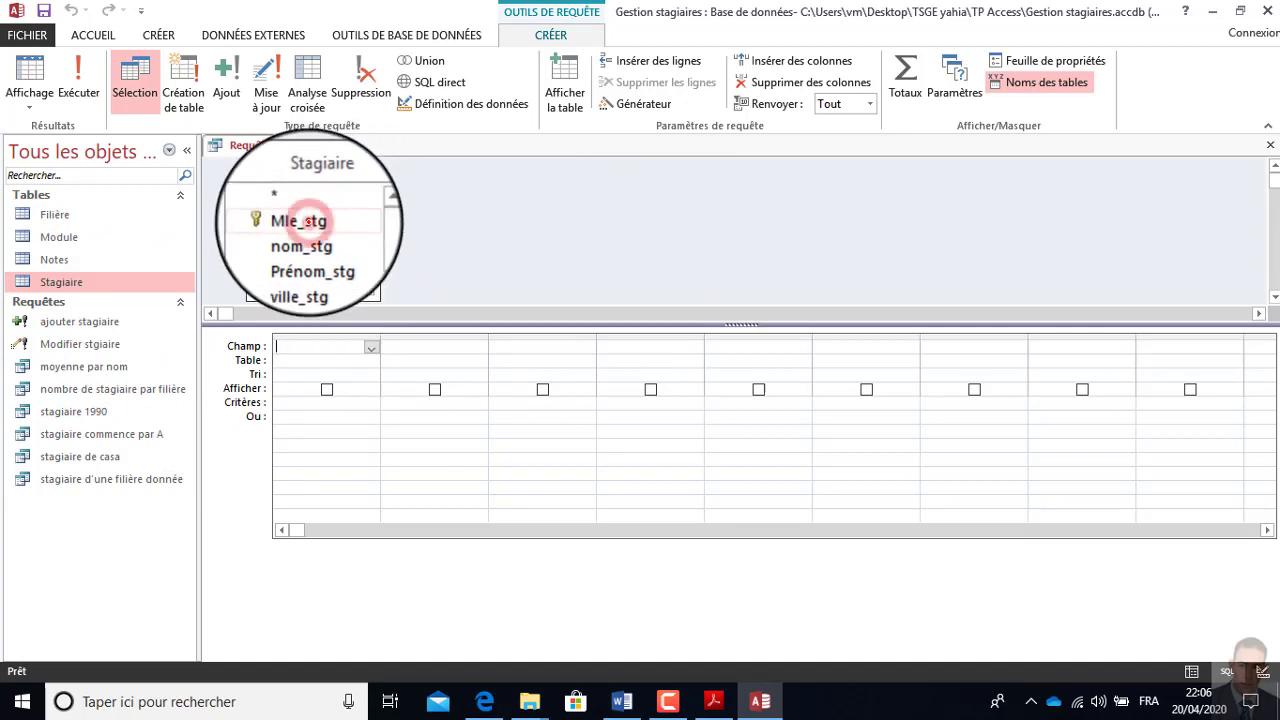
pyautogui.moveTo(308, 222); pyautogui.dragTo(318, 348)
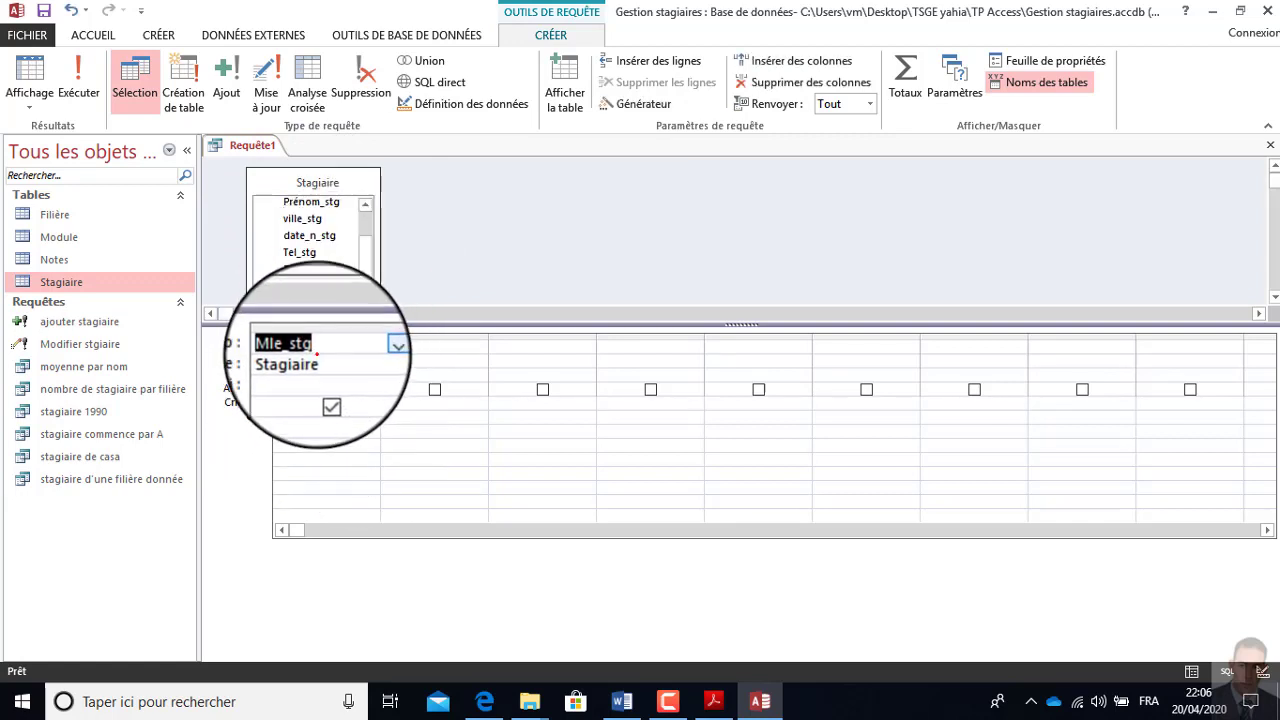
pyautogui.click(333, 335)
pyautogui.press('Delete')
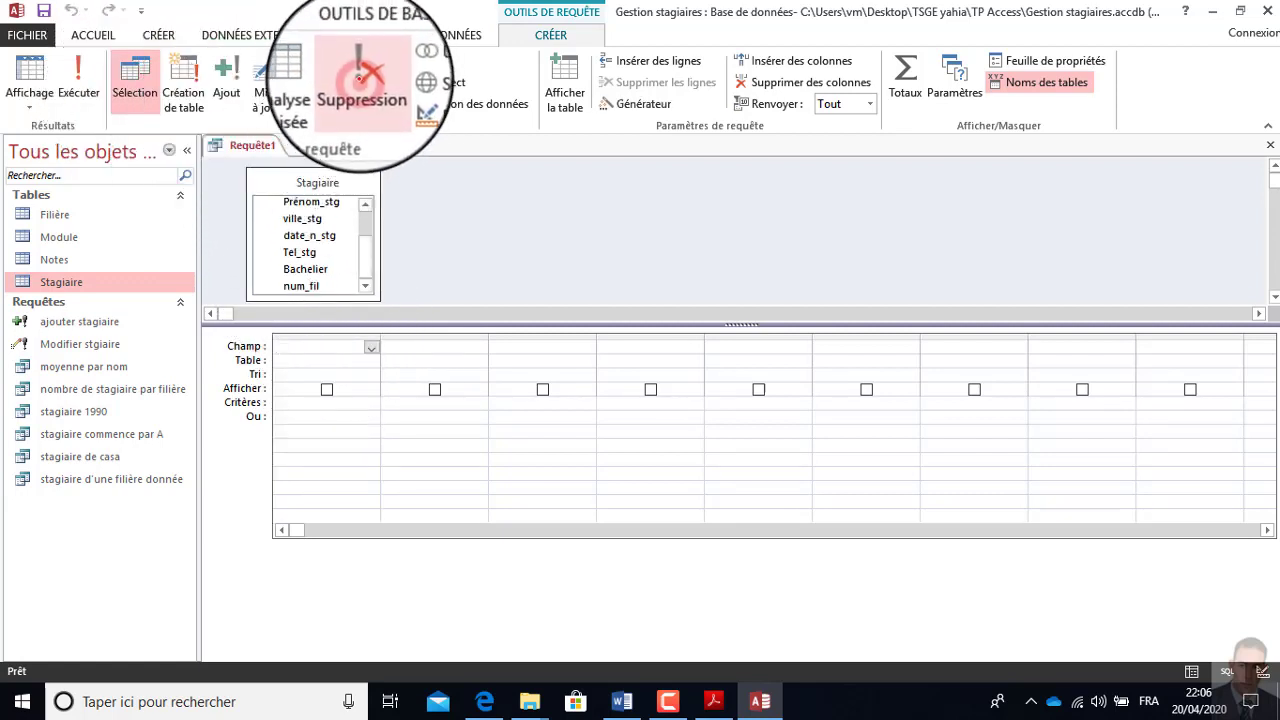
# Make the query a delete query and add the Mle_stg field with exercise 9's trainee number as its criterion
pyautogui.click(360, 88)
pyautogui.moveTo(366, 254); pyautogui.dragTo(325, 345)
pyautogui.click(321, 224)
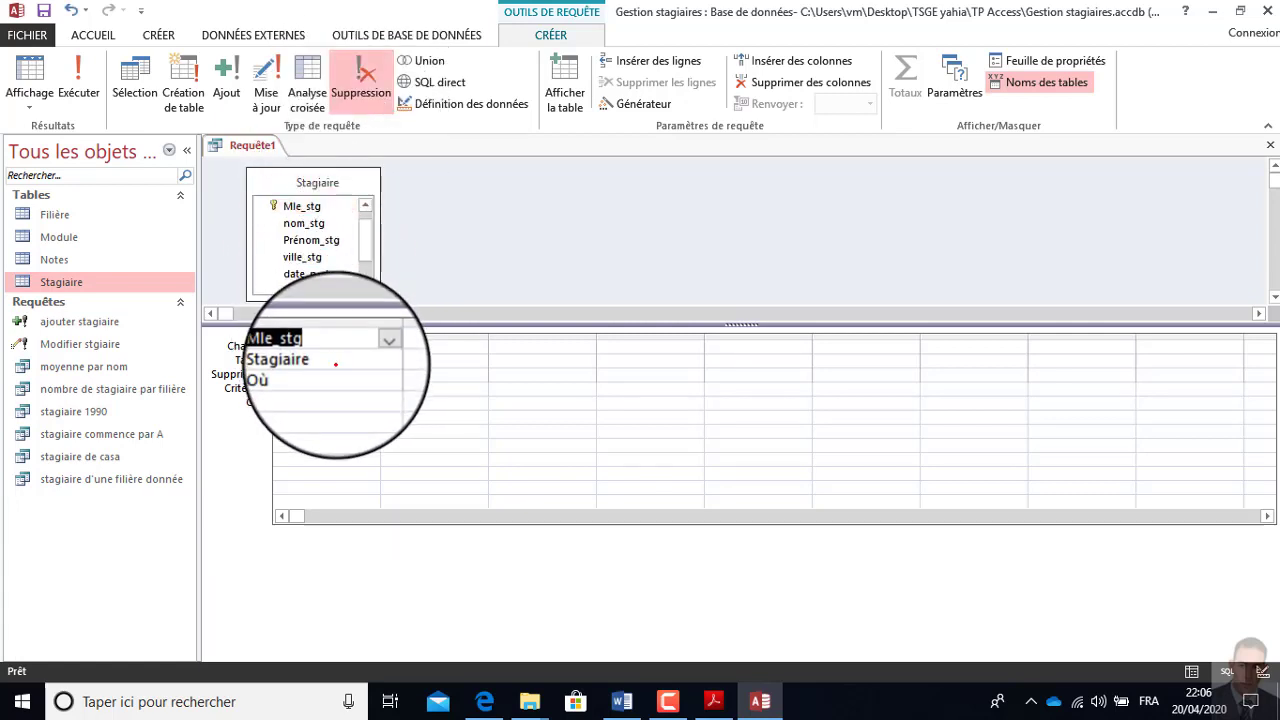
pyautogui.click(305, 393)
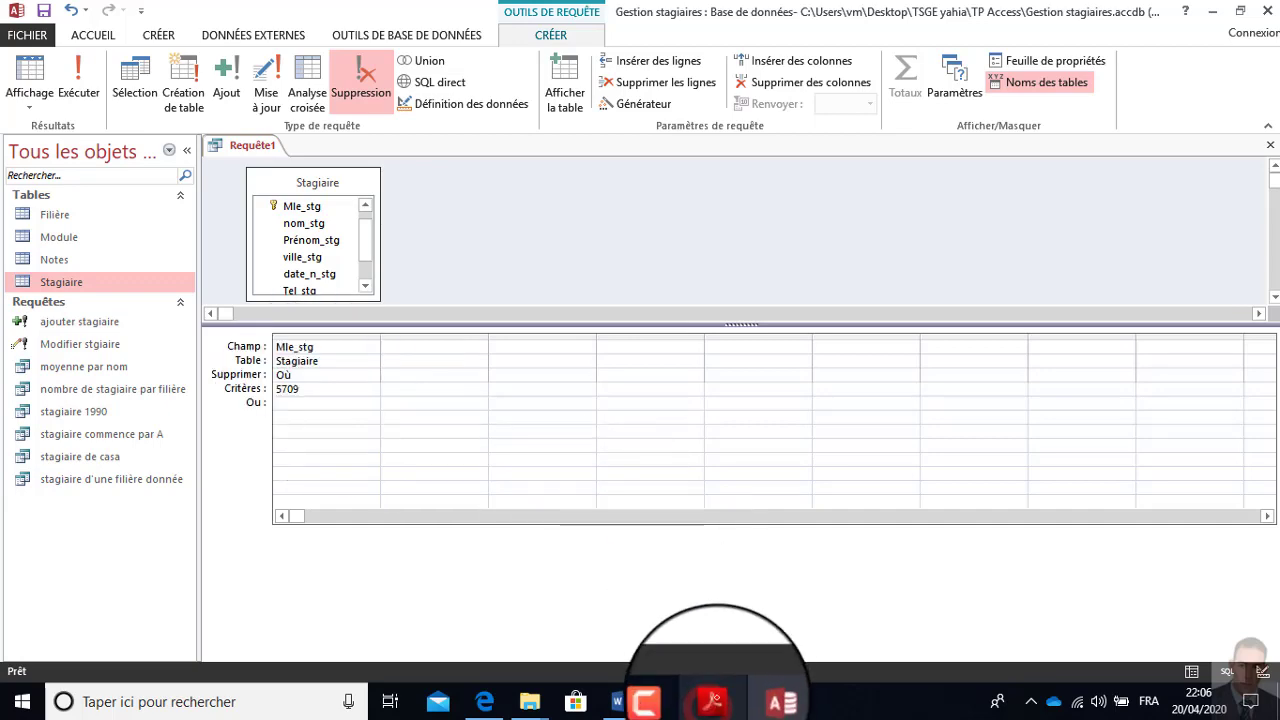
# Check exercise 9 in the Acrobat Reader PDF, return to Access, and save the query as "supprimer stagiaire"
pyautogui.click(713, 701)
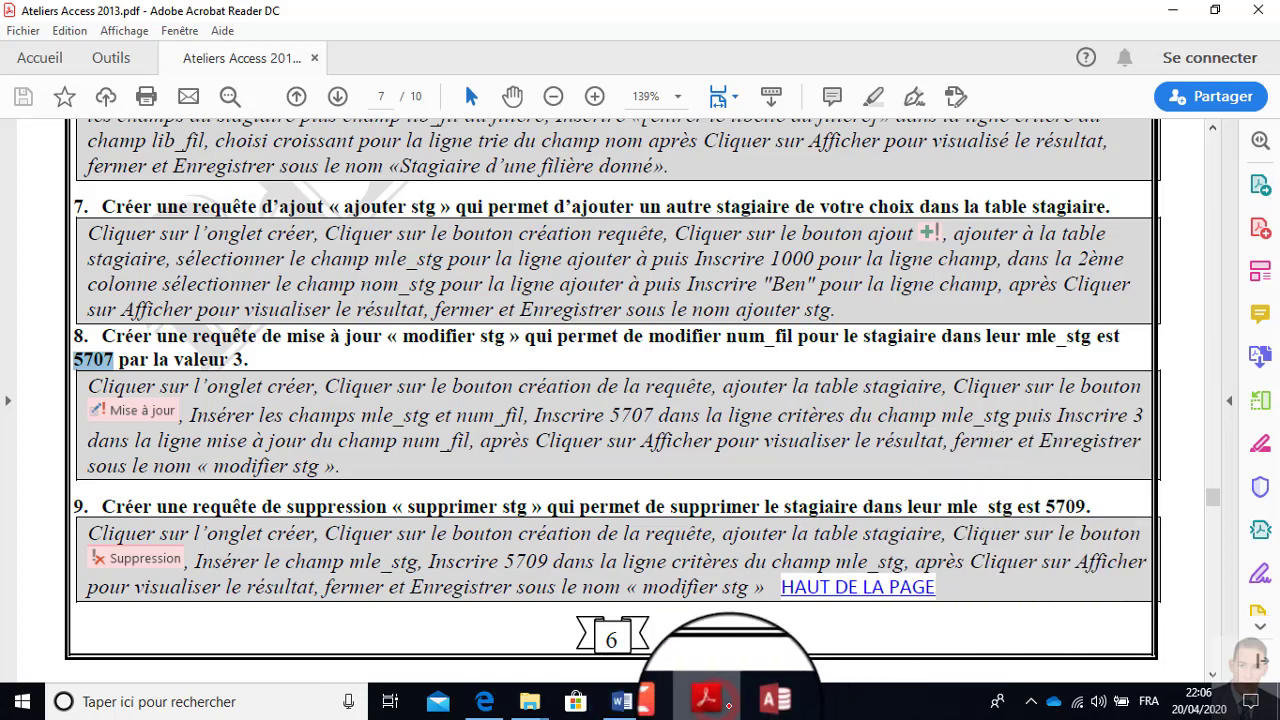
pyautogui.click(713, 701)
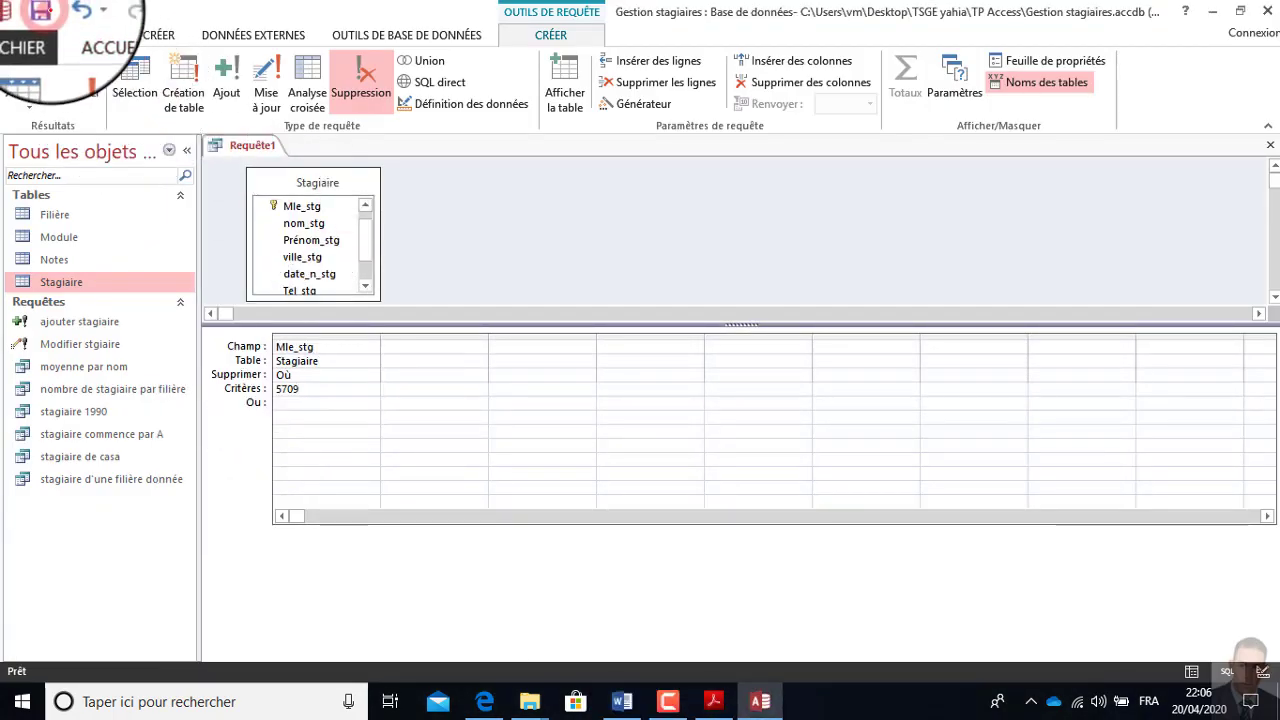
pyautogui.click(44, 10)
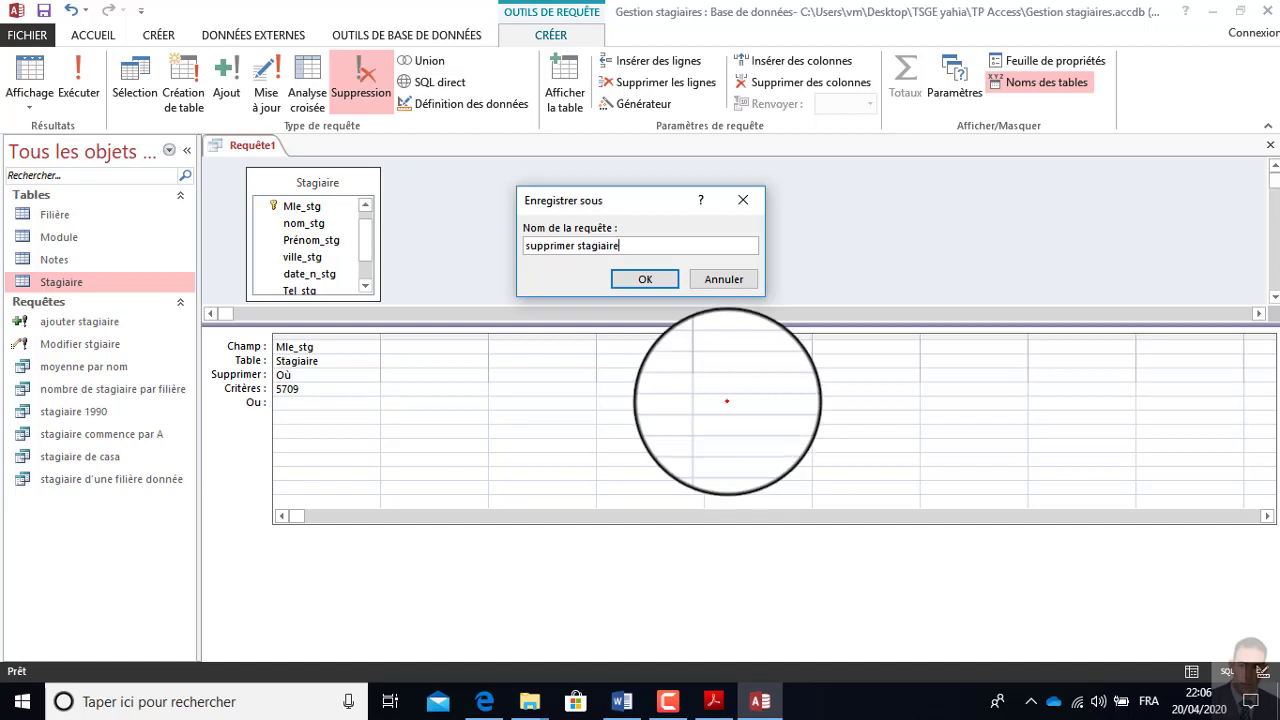
pyautogui.click(640, 279)
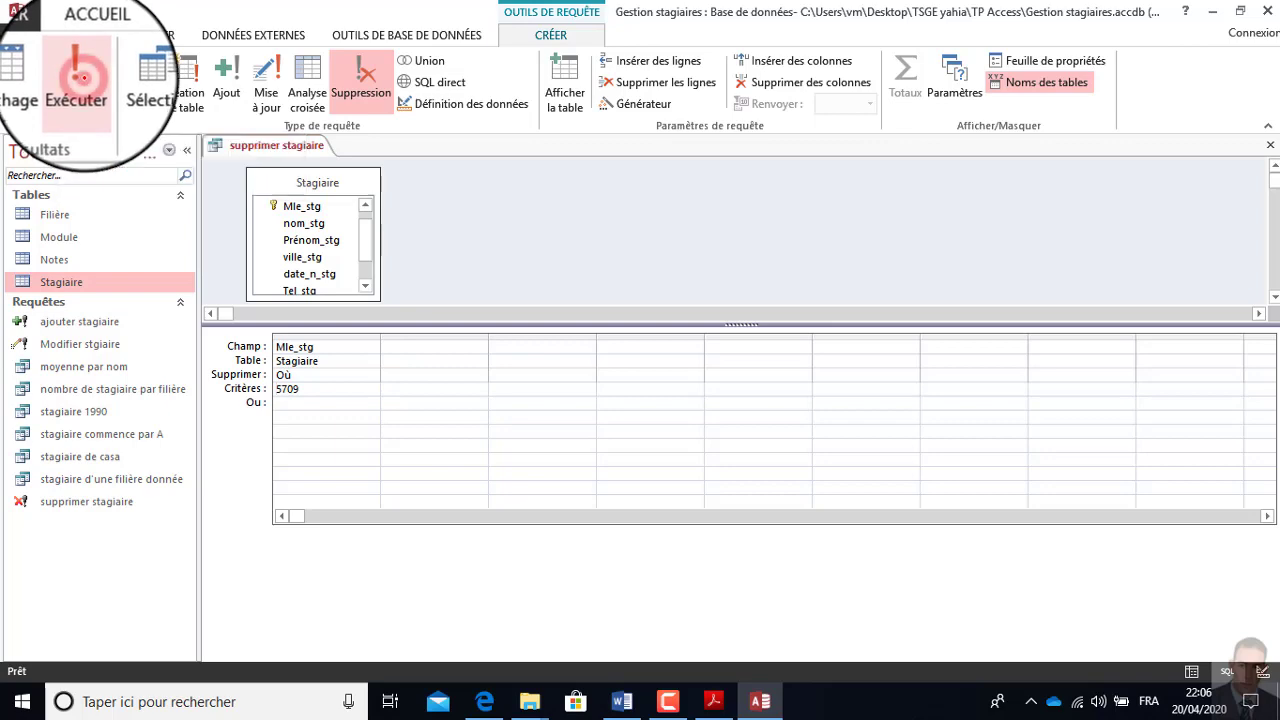
# Run the "supprimer stagiaire" query with the deletion accepted, then check the records in the Stagiaire table and close it
pyautogui.click(80, 75)
pyautogui.click(589, 433)
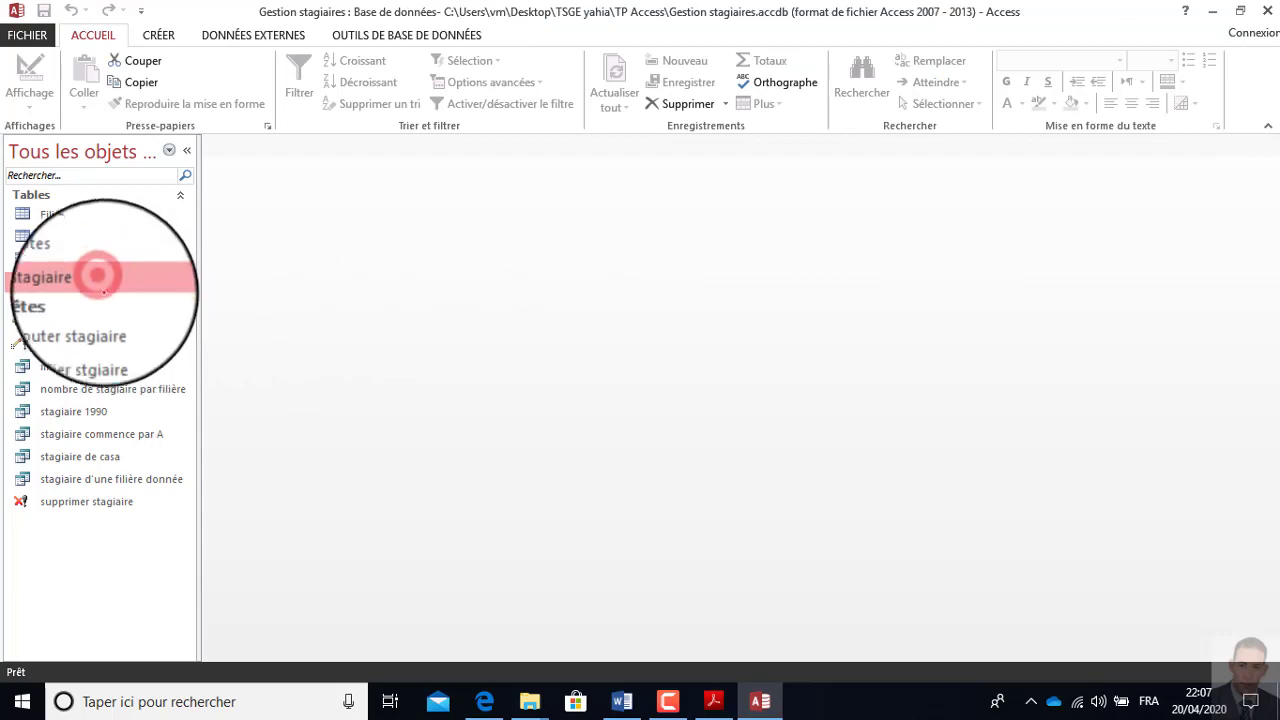
pyautogui.doubleClick(100, 280)
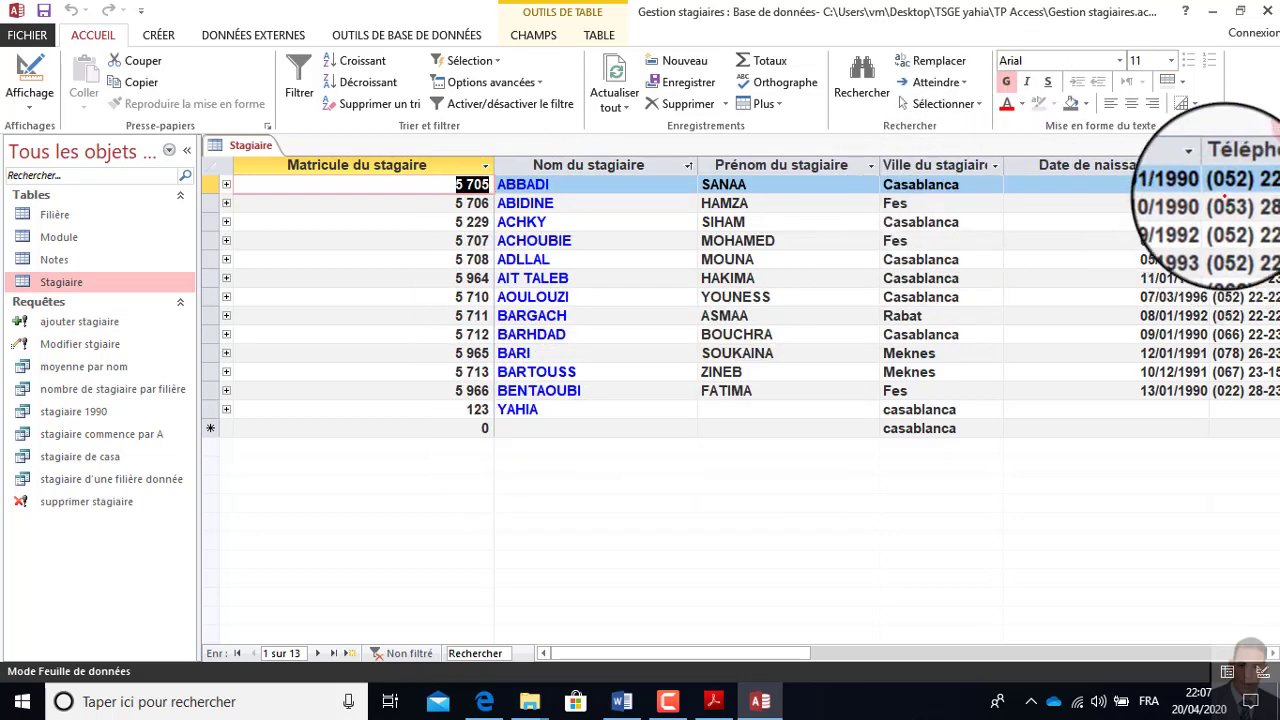
pyautogui.click(1270, 145)
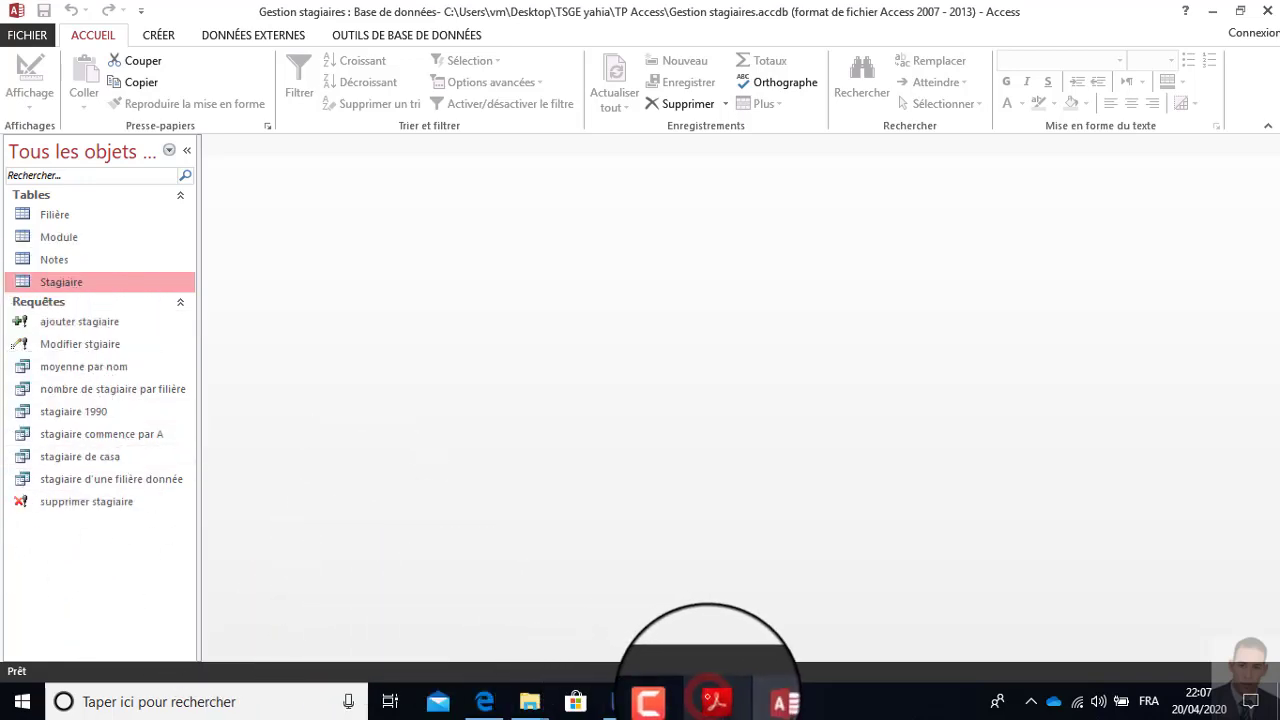
# Switch to the exercise PDF in Acrobat Reader and look back over the earlier query exercises
pyautogui.click(713, 701)
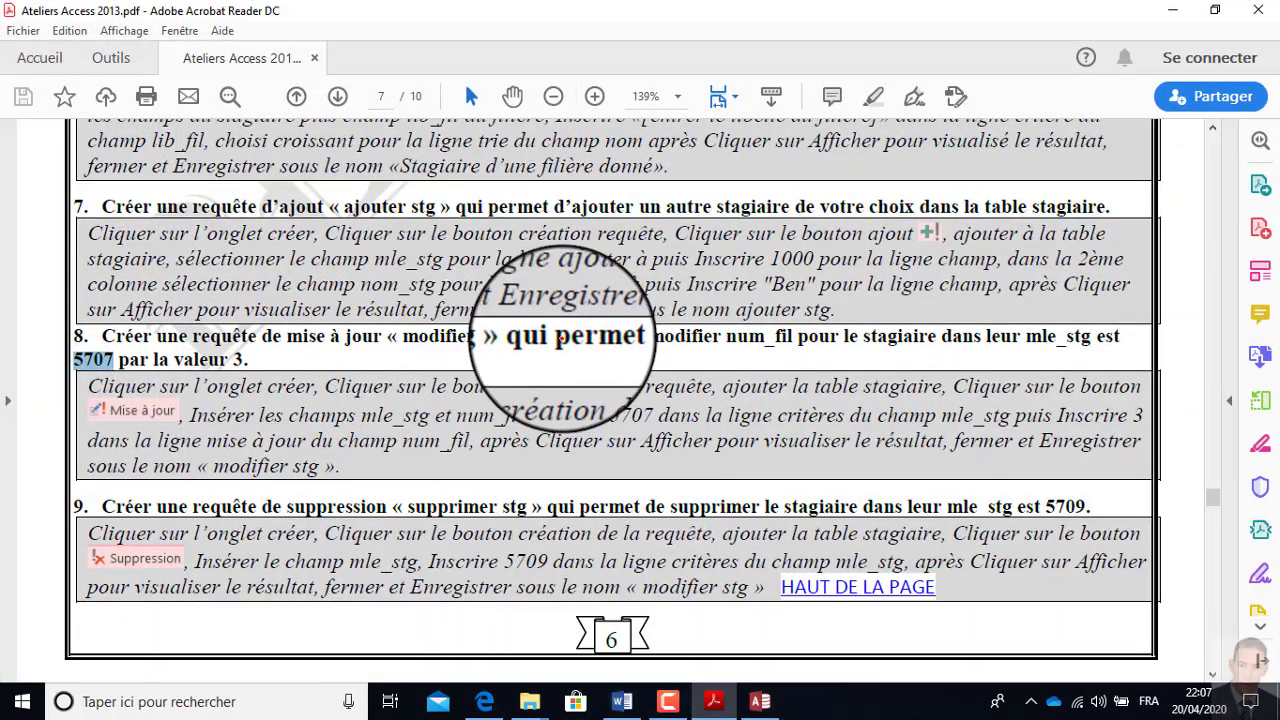
pyautogui.scroll(12, 500, 243)
pyautogui.scroll(3, 563, 338)
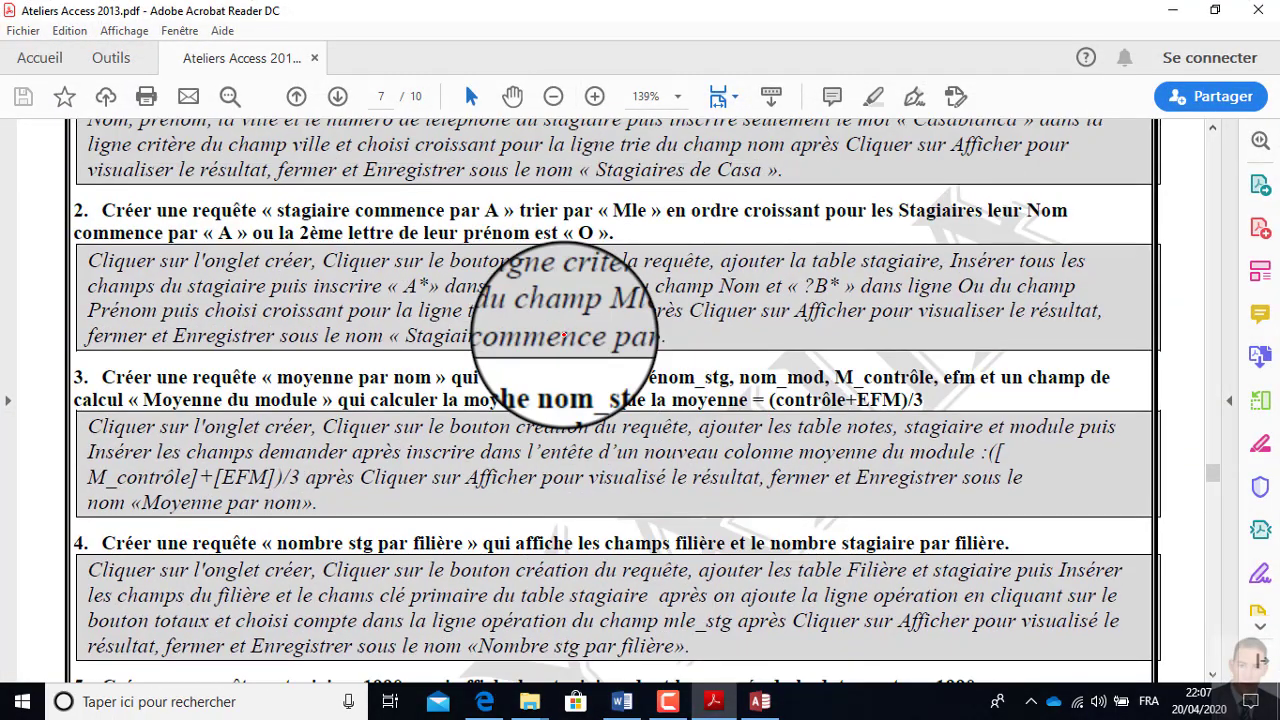